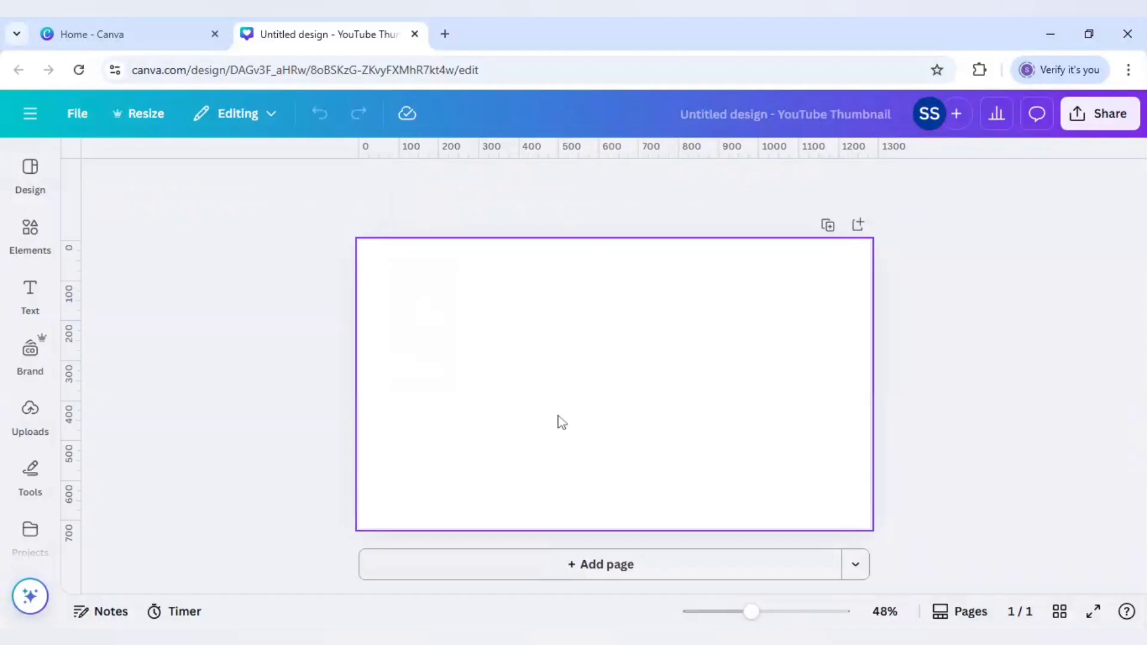
Search the elements for "grid techno background" and show only photos.
{"action": "left_click", "coordinate": [30, 233]}
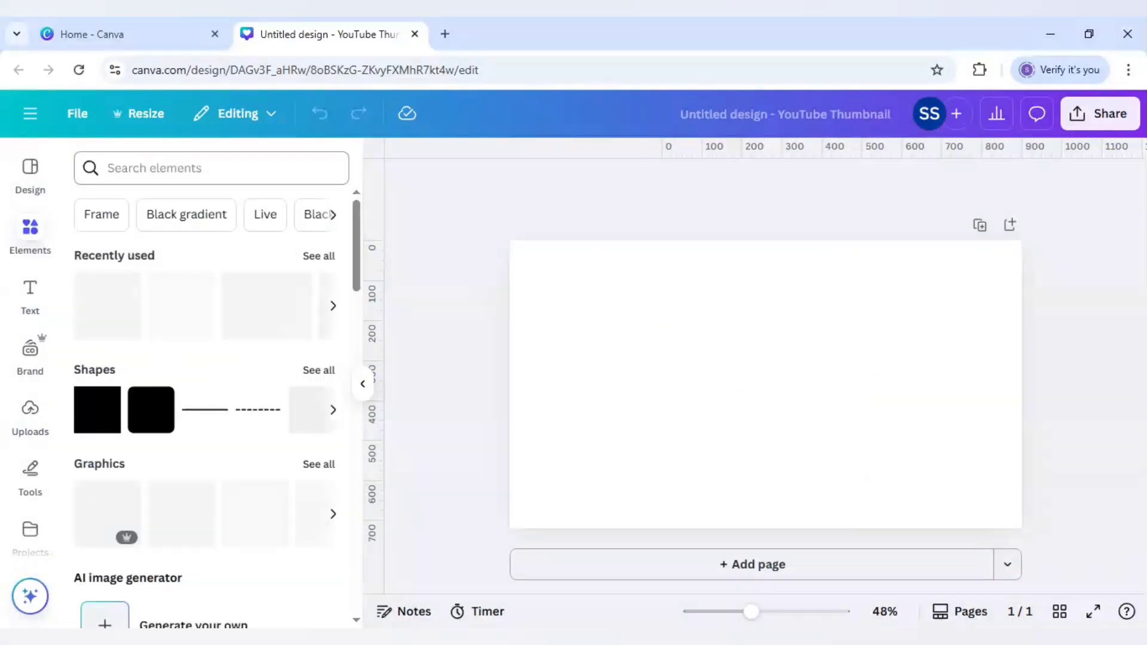
{"action": "left_click", "coordinate": [192, 168]}
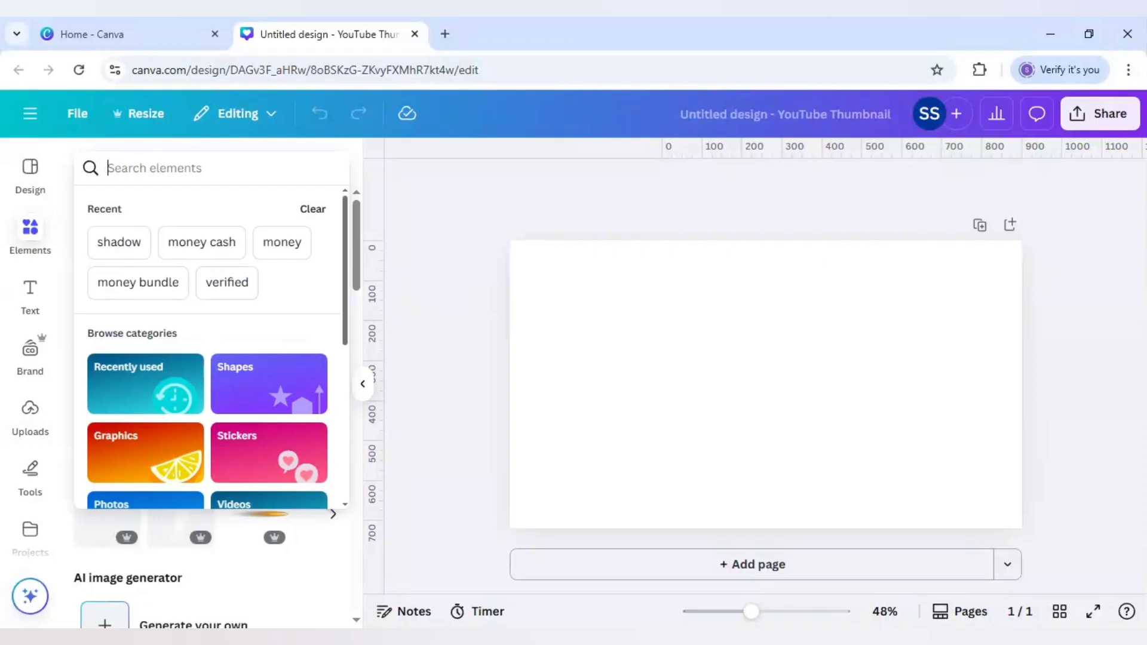
{"action": "type", "text": "grid t"}
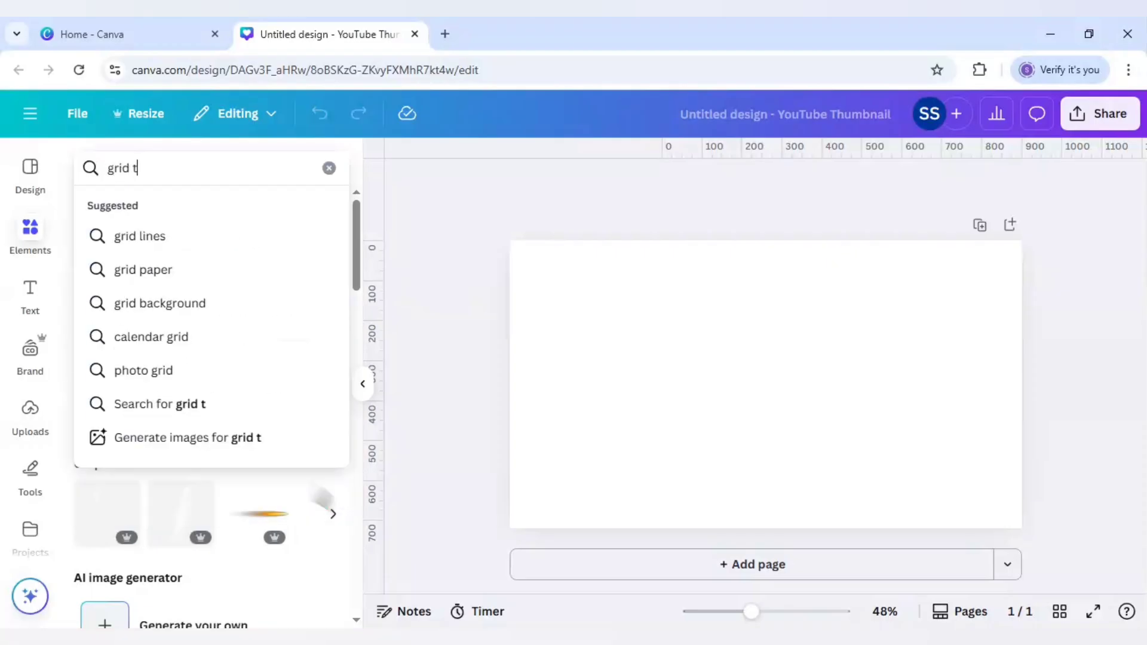
{"action": "type", "text": "echno background"}
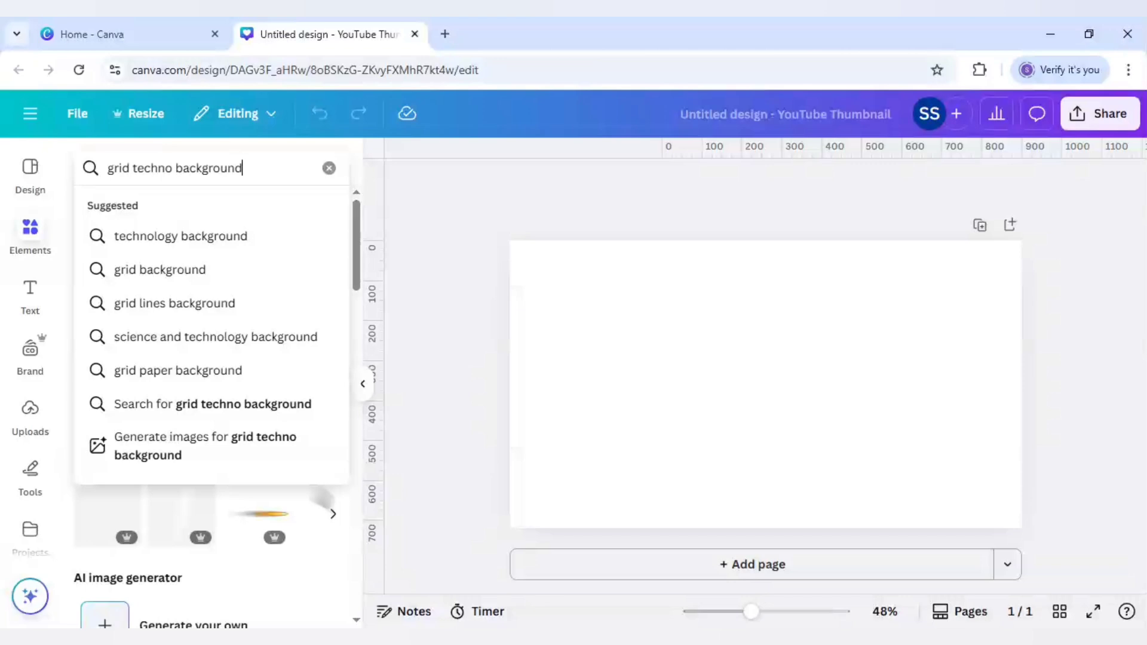
{"action": "key", "text": "Return"}
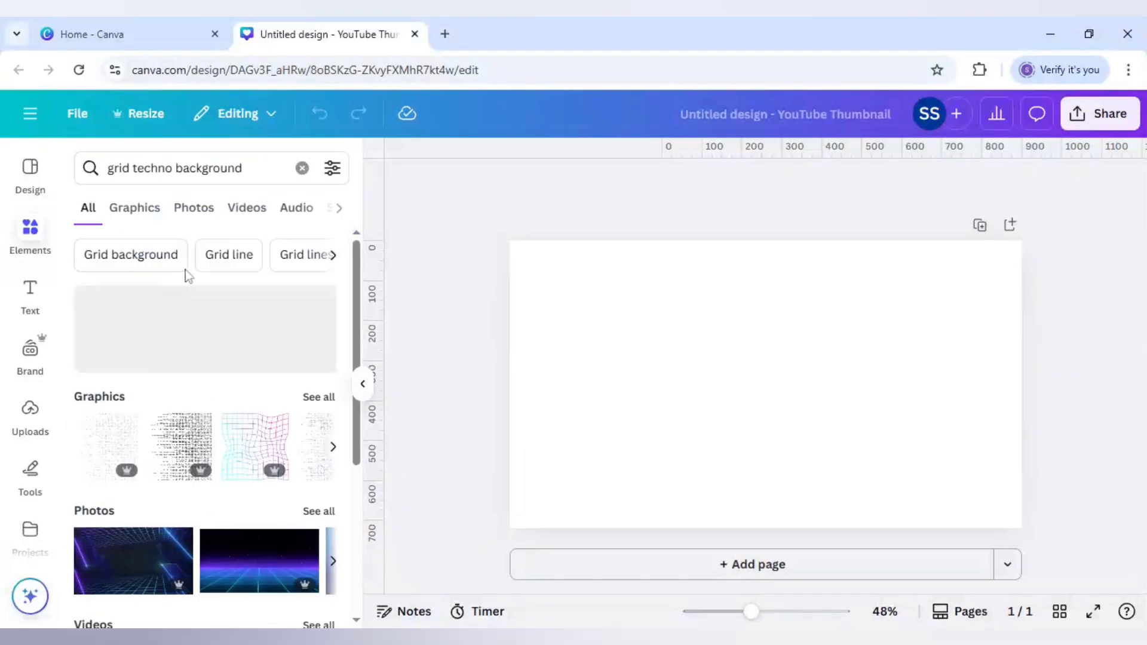
{"action": "left_click", "coordinate": [197, 209]}
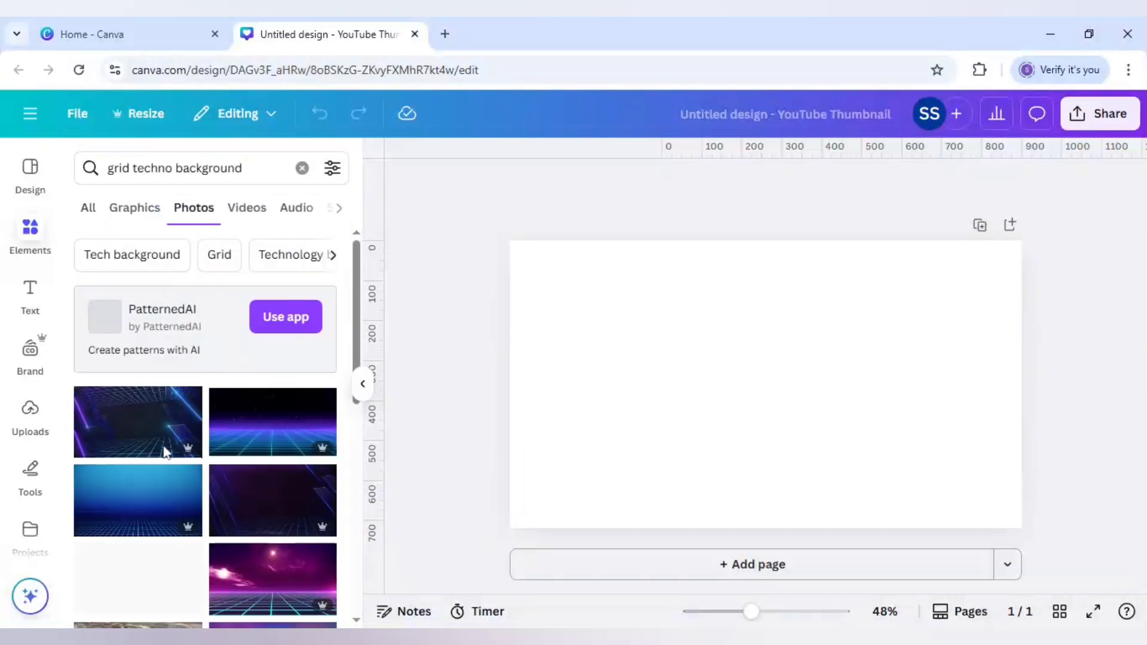
Add the blue gradient photo with the perspective grid floor and enlarge it to cover the whole page.
{"action": "left_click", "coordinate": [144, 505]}
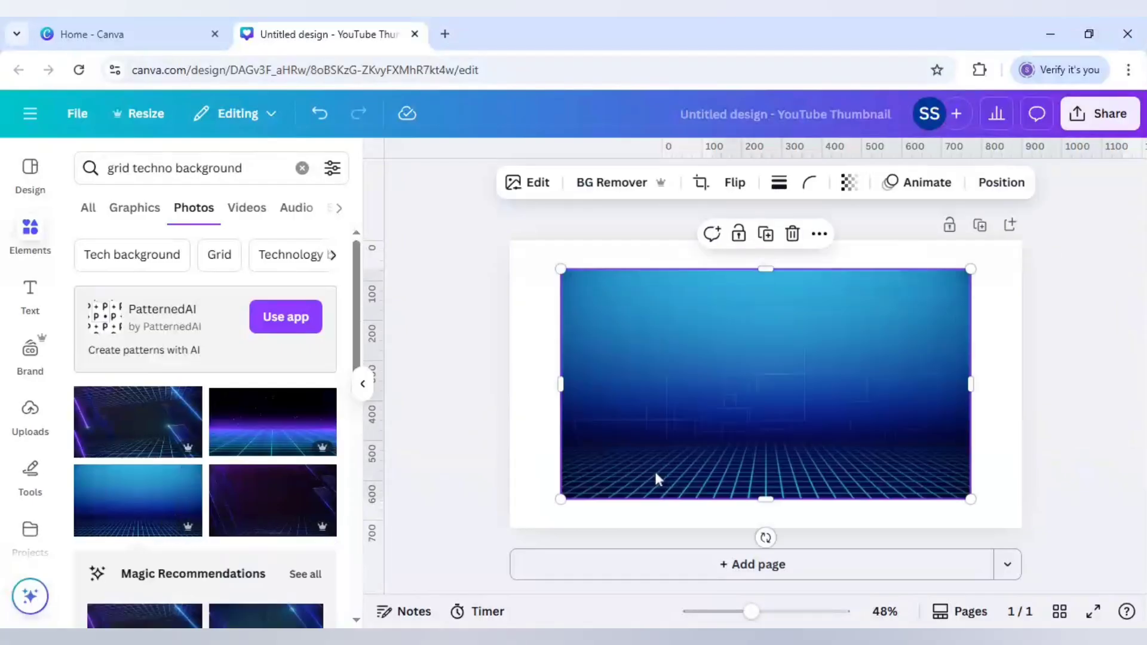
{"action": "left_click_drag", "start_coordinate": [560, 499], "coordinate": [429, 574]}
{"action": "left_click_drag", "start_coordinate": [971, 268], "coordinate": [1081, 233]}
{"action": "left_click", "coordinate": [455, 401]}
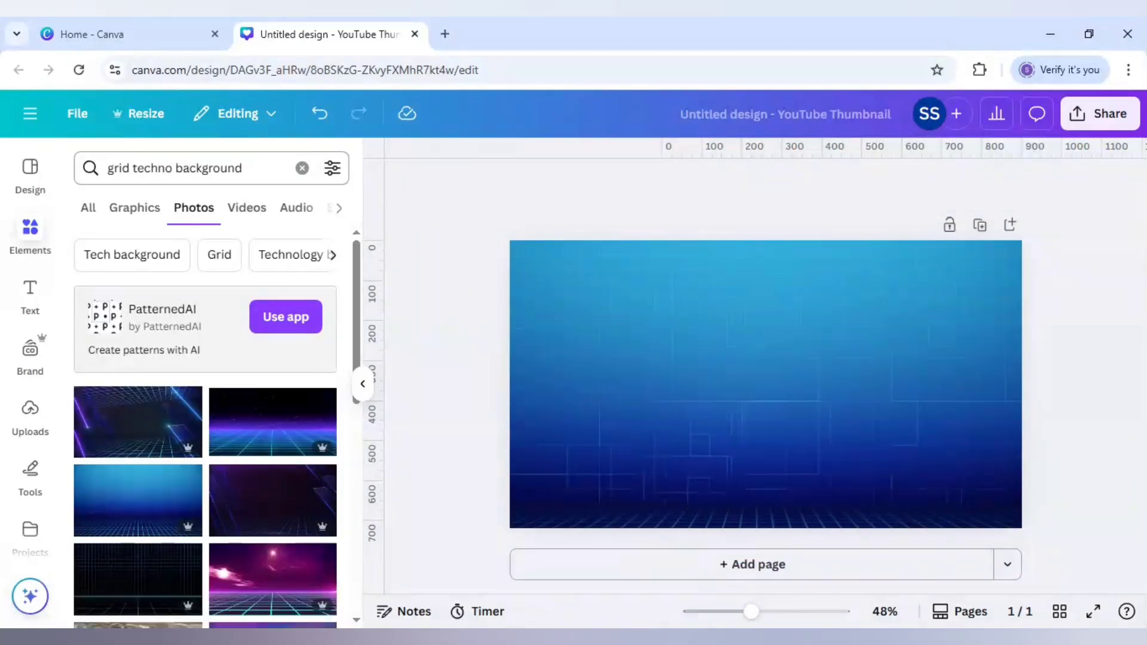
Search the photos for "young man" and browse for a cut-out of a smiling man in a plaid shirt.
{"action": "left_click_drag", "start_coordinate": [253, 169], "coordinate": [32, 207]}
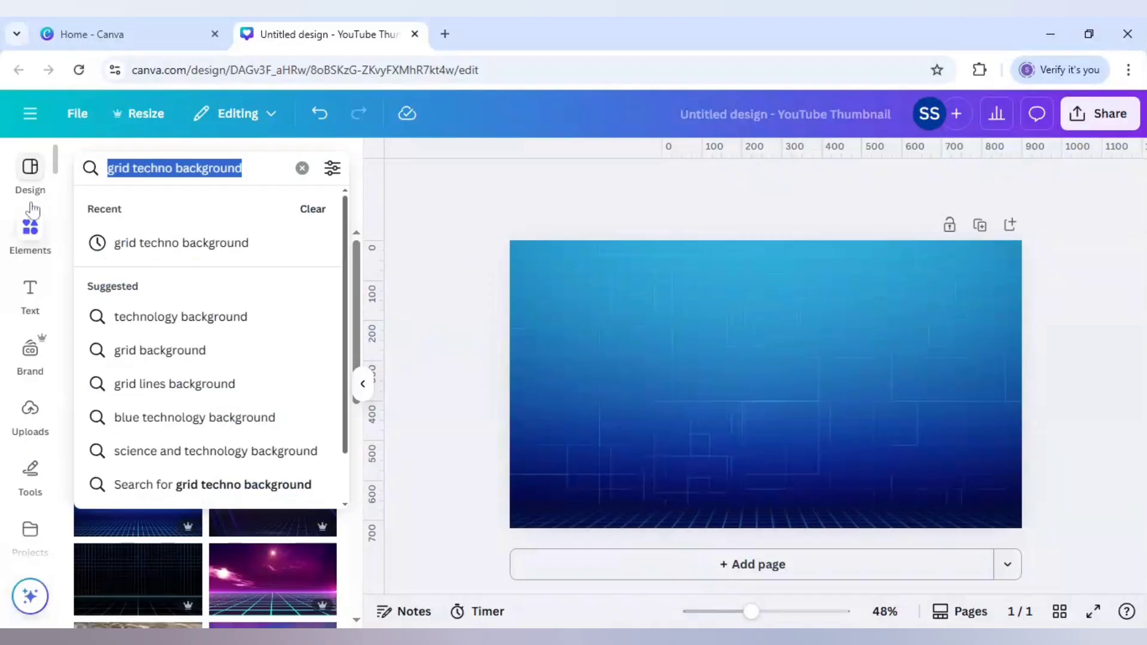
{"action": "type", "text": "young man"}
{"action": "key", "text": "Return"}
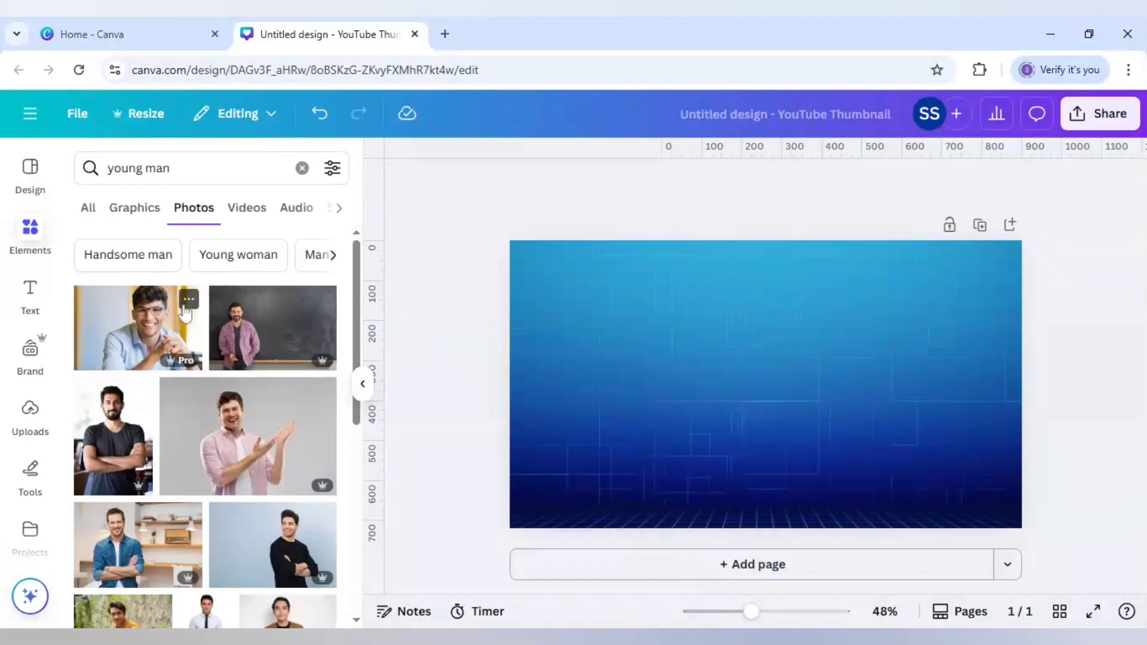
{"action": "scroll", "coordinate": [182, 323], "scroll_direction": "down", "scroll_amount": 4}
{"action": "scroll", "coordinate": [170, 343], "scroll_direction": "down", "scroll_amount": 1}
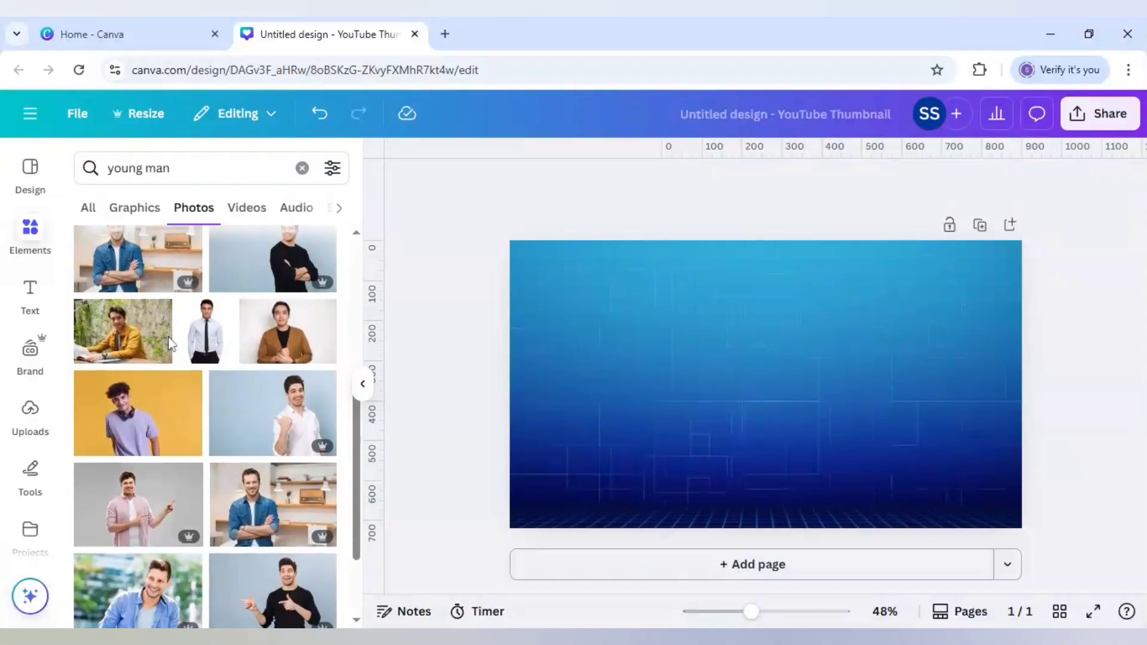
{"action": "scroll", "coordinate": [170, 345], "scroll_direction": "down", "scroll_amount": 5}
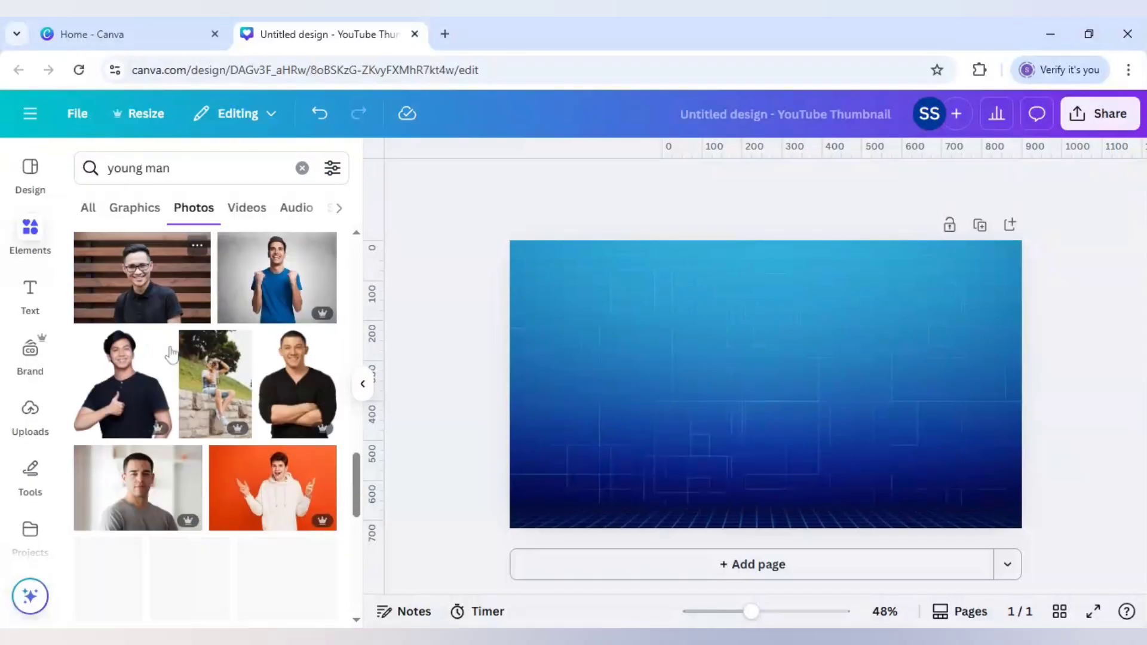
{"action": "scroll", "coordinate": [171, 354], "scroll_direction": "down", "scroll_amount": 6}
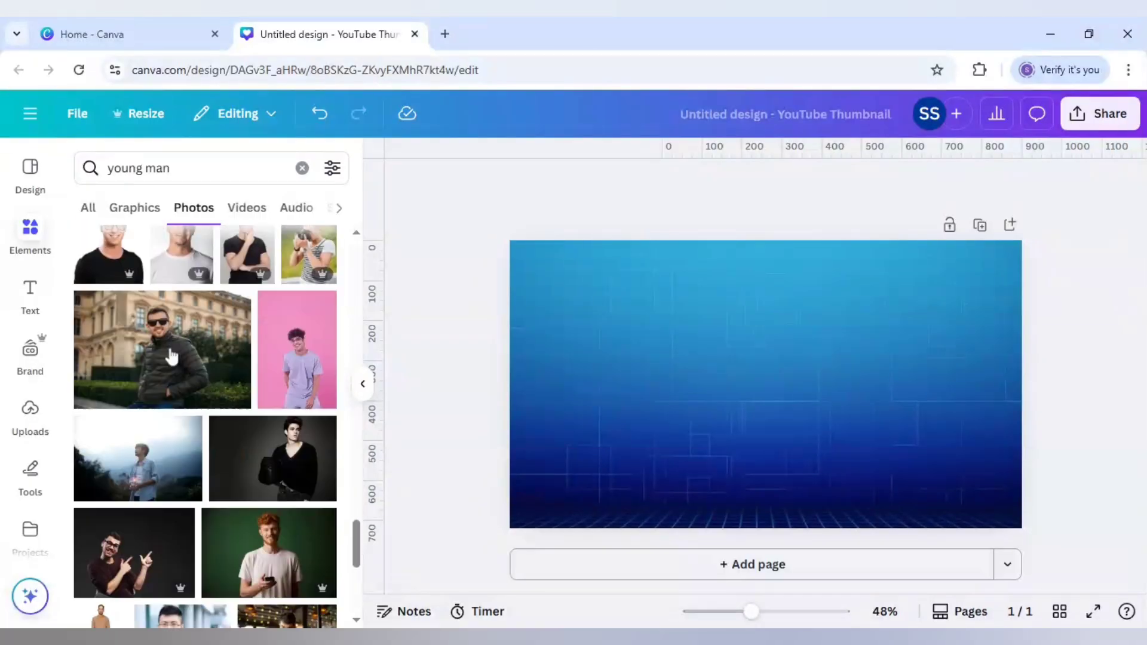
{"action": "scroll", "coordinate": [171, 356], "scroll_direction": "down", "scroll_amount": 7}
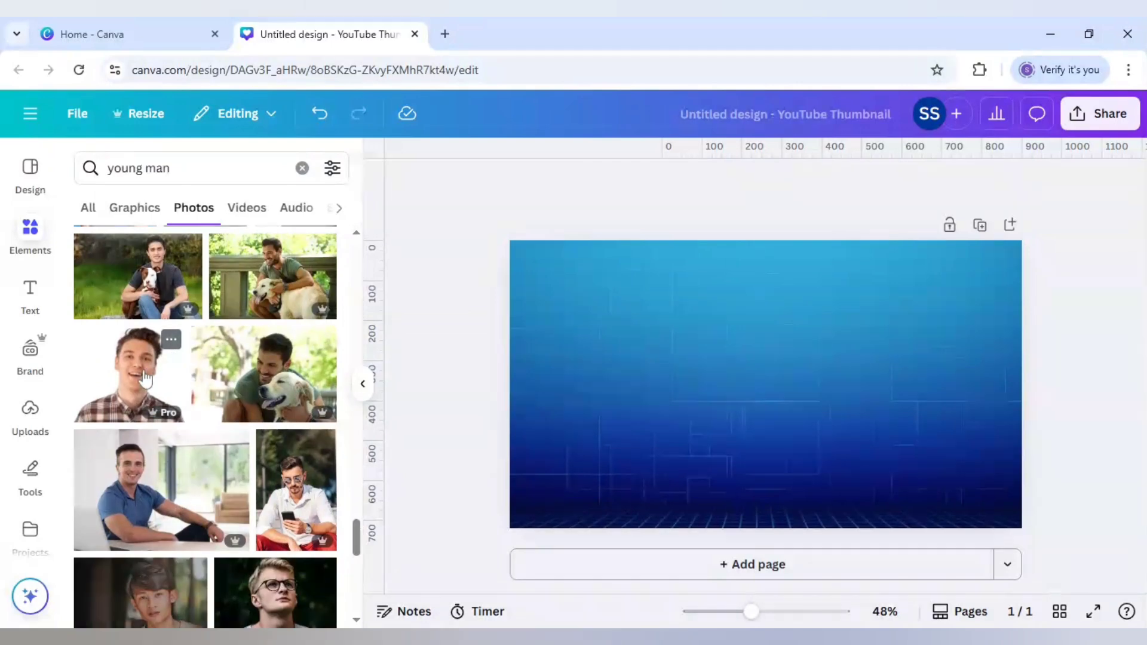
Add the cut-out of the smiling man in the plaid shirt, enlarging it along the page's right side with its base at the bottom edge.
{"action": "left_click_drag", "start_coordinate": [851, 460], "coordinate": [1013, 465]}
{"action": "left_click_drag", "start_coordinate": [797, 505], "coordinate": [761, 535]}
{"action": "left_click_drag", "start_coordinate": [753, 268], "coordinate": [766, 271]}
{"action": "left_click_drag", "start_coordinate": [827, 315], "coordinate": [817, 312]}
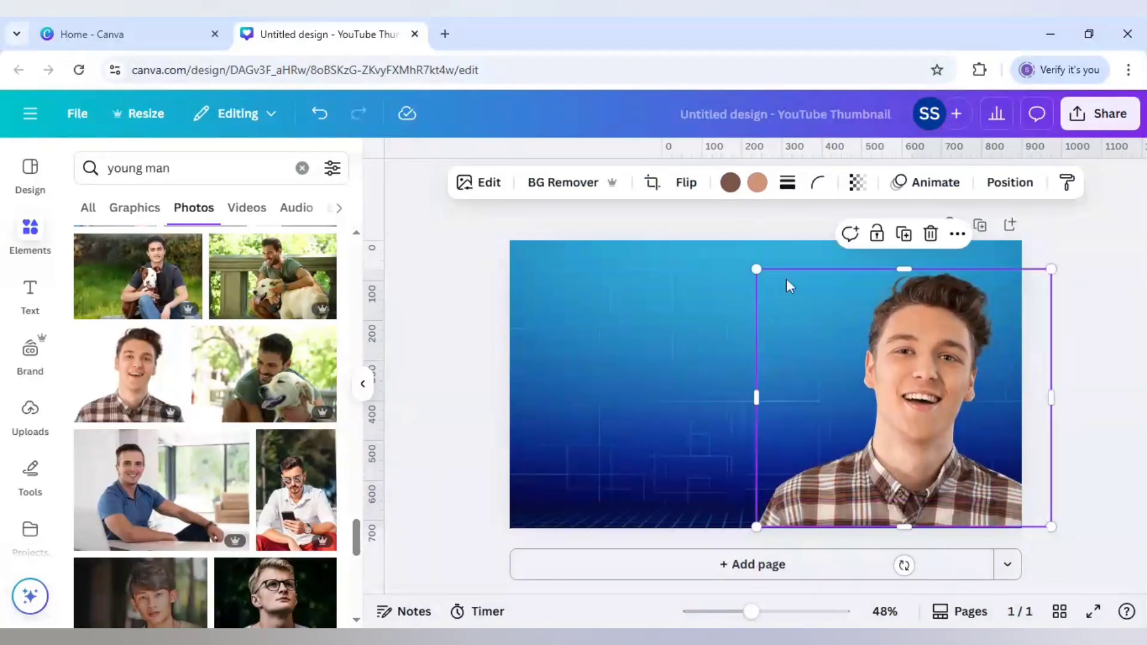
{"action": "left_click_drag", "start_coordinate": [757, 268], "coordinate": [747, 261]}
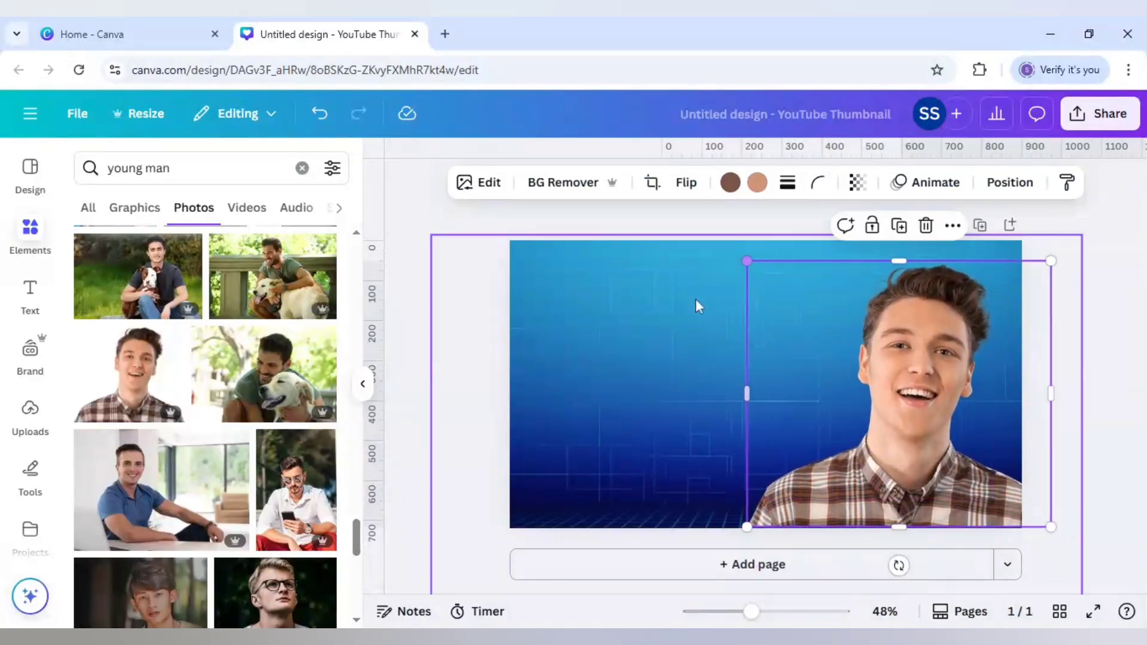
Search the elements for "white glow" and show only graphics.
{"action": "left_click", "coordinate": [209, 168]}
{"action": "key", "text": "ctrl+a"}
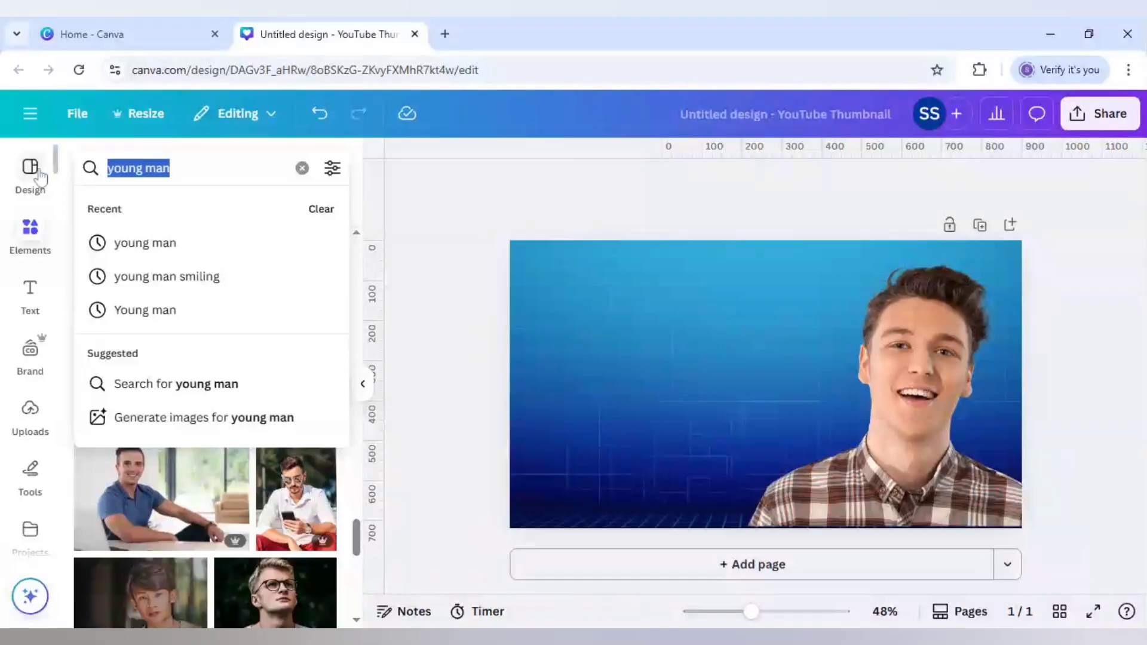
{"action": "type", "text": "white"}
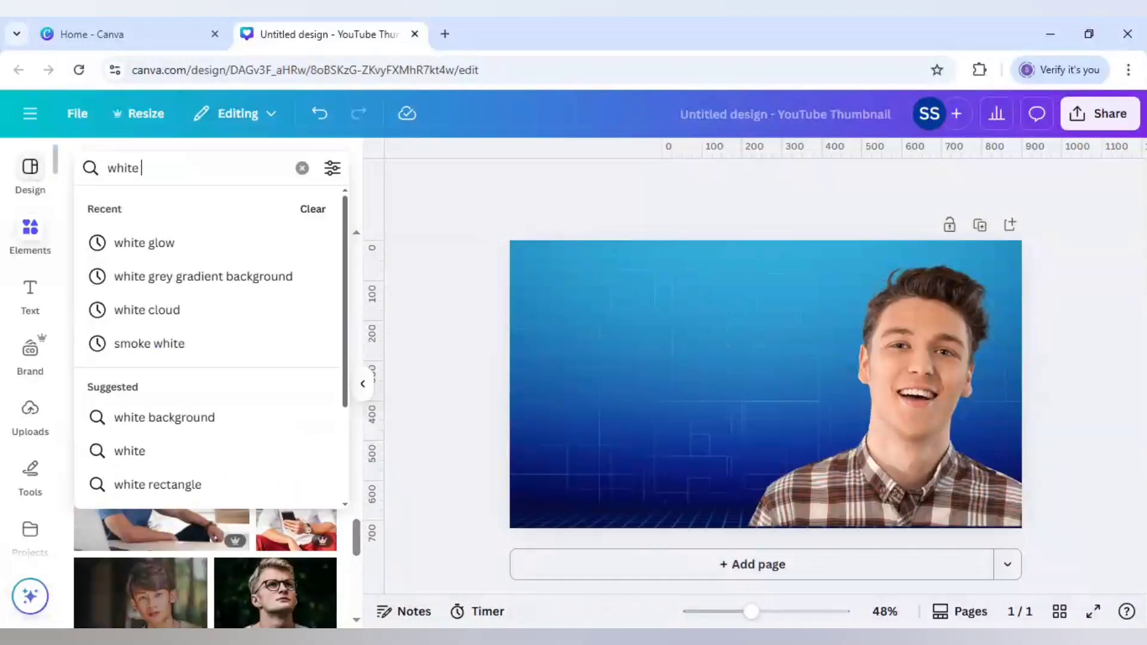
{"action": "type", "text": " glow"}
{"action": "key", "text": "Return"}
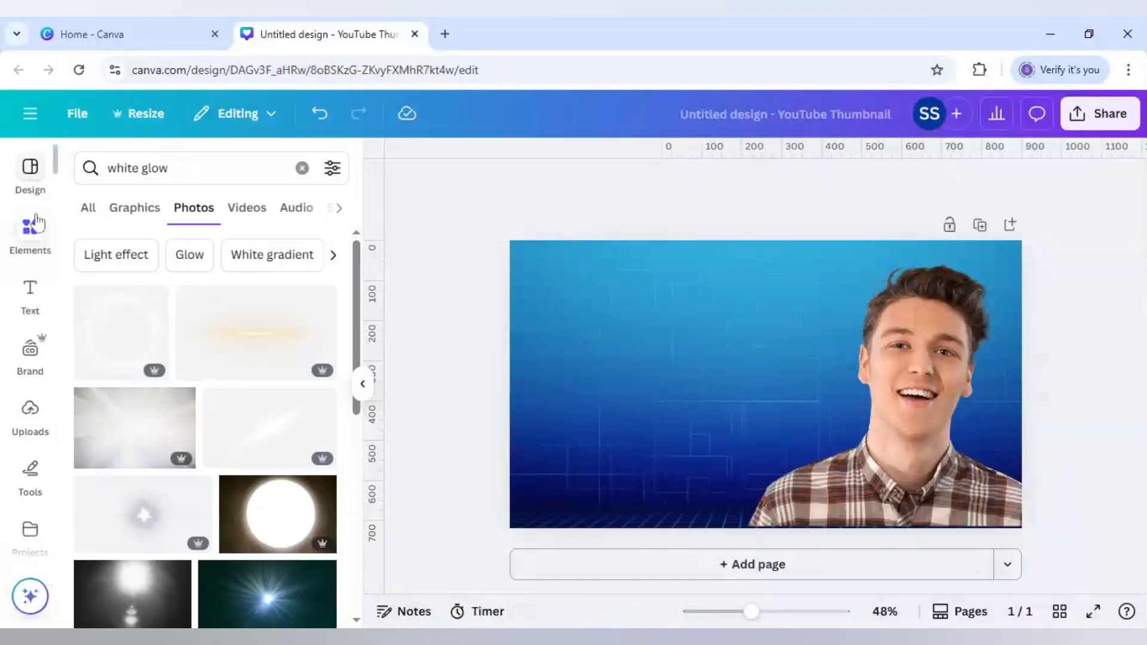
{"action": "left_click", "coordinate": [141, 209]}
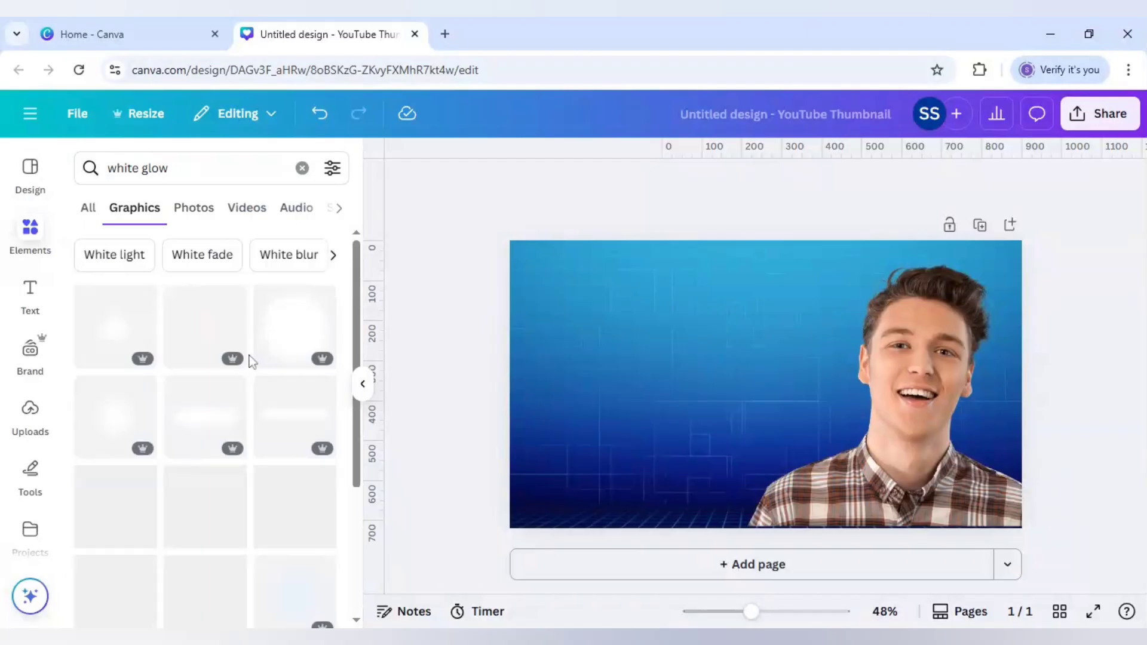
Add the soft pale-blue glow graphic, enlarge it and centre it over the man's head.
{"action": "scroll", "coordinate": [248, 360], "scroll_direction": "down", "scroll_amount": 2}
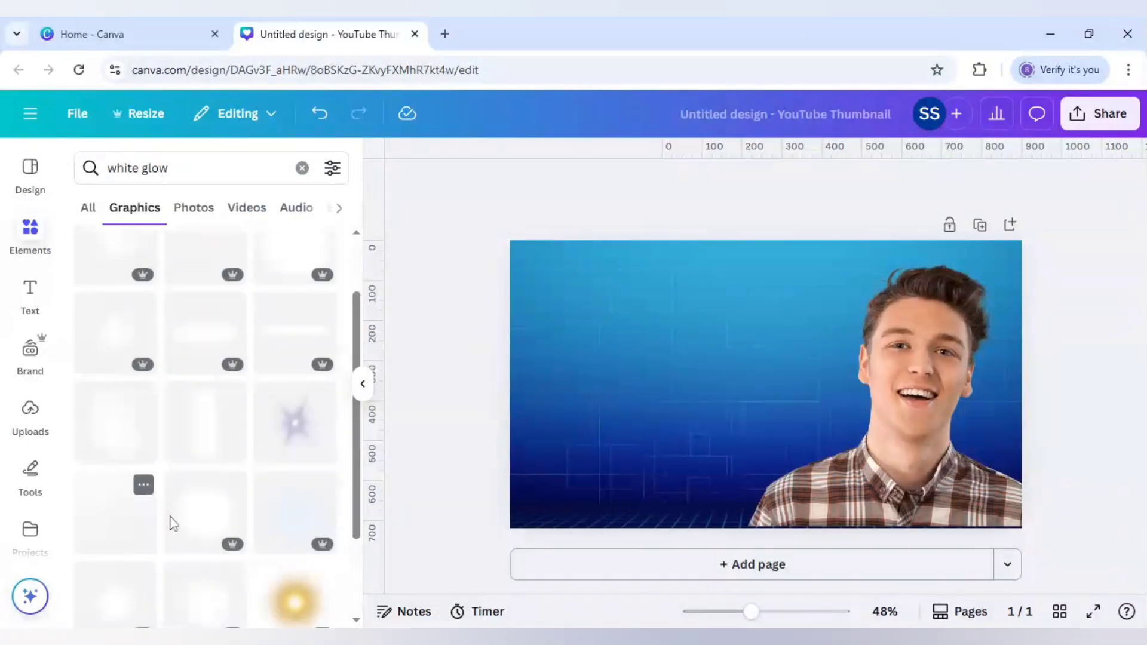
{"action": "left_click", "coordinate": [201, 527]}
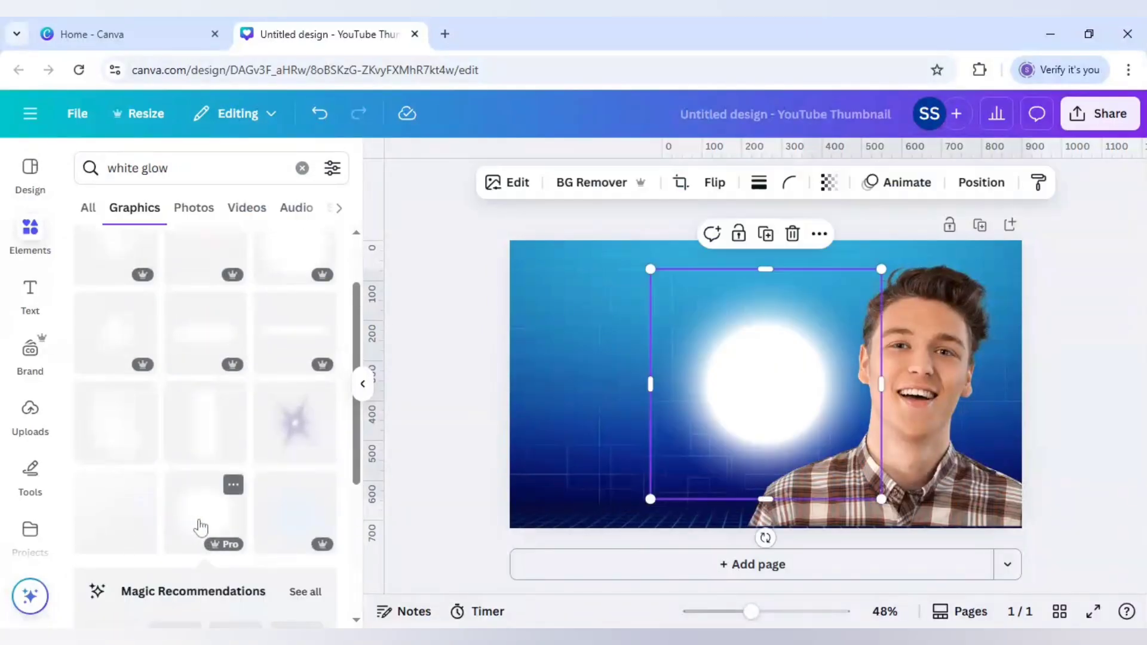
{"action": "key", "text": "Delete"}
{"action": "left_click", "coordinate": [295, 513]}
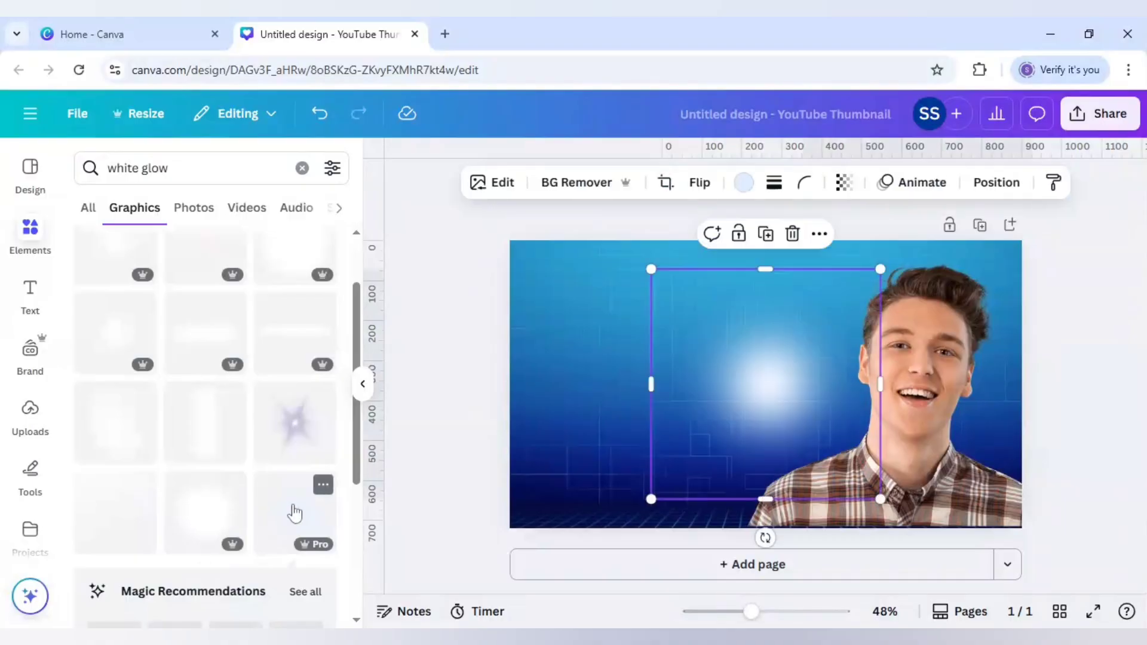
{"action": "left_click_drag", "start_coordinate": [651, 502], "coordinate": [568, 583]}
{"action": "left_click_drag", "start_coordinate": [767, 412], "coordinate": [936, 363]}
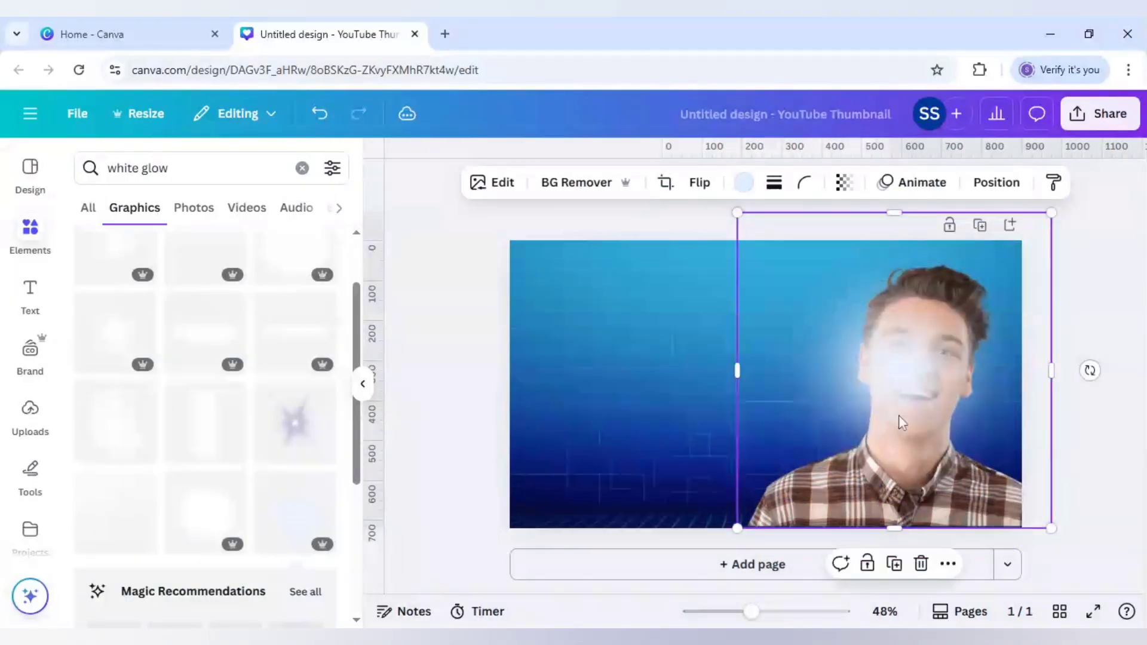
{"action": "left_click_drag", "start_coordinate": [737, 528], "coordinate": [674, 591]}
{"action": "left_click_drag", "start_coordinate": [857, 427], "coordinate": [907, 384]}
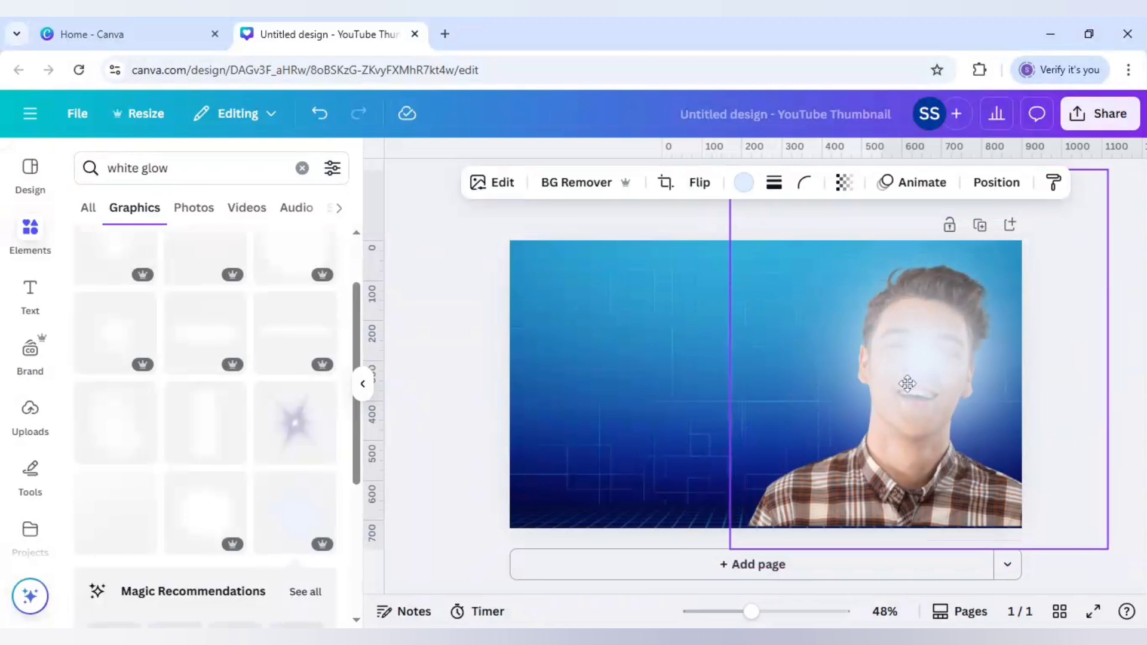
{"action": "left_click_drag", "start_coordinate": [730, 549], "coordinate": [697, 581]}
{"action": "left_click_drag", "start_coordinate": [845, 440], "coordinate": [860, 425]}
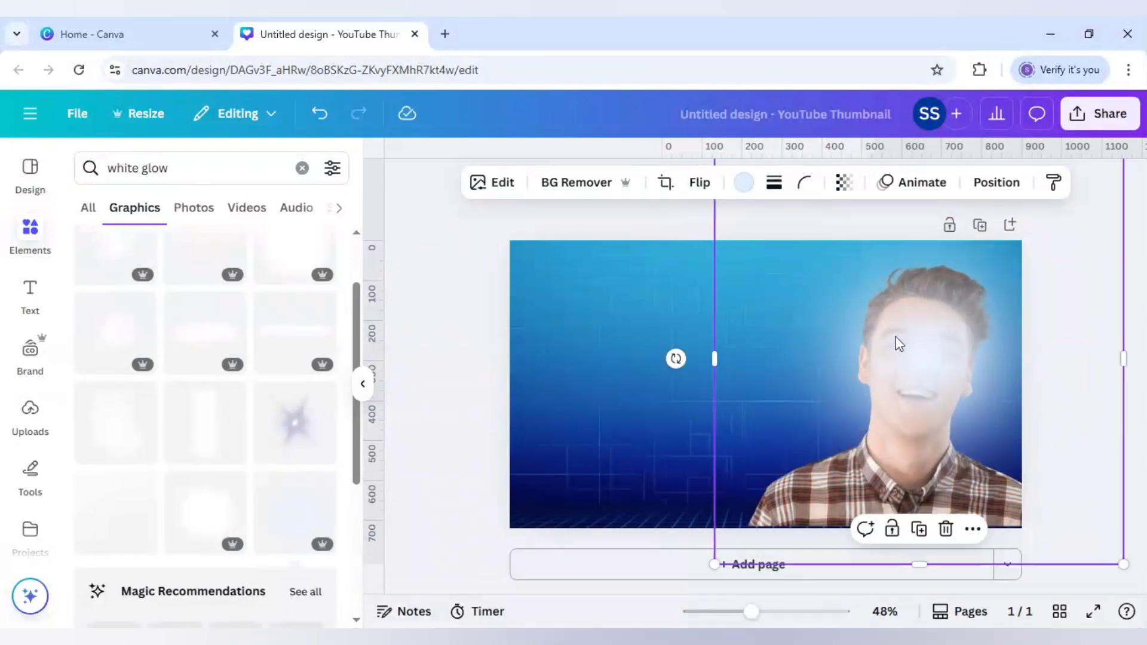
Send the glow backward in the layer order so it sits behind the man.
{"action": "right_click", "coordinate": [808, 336]}
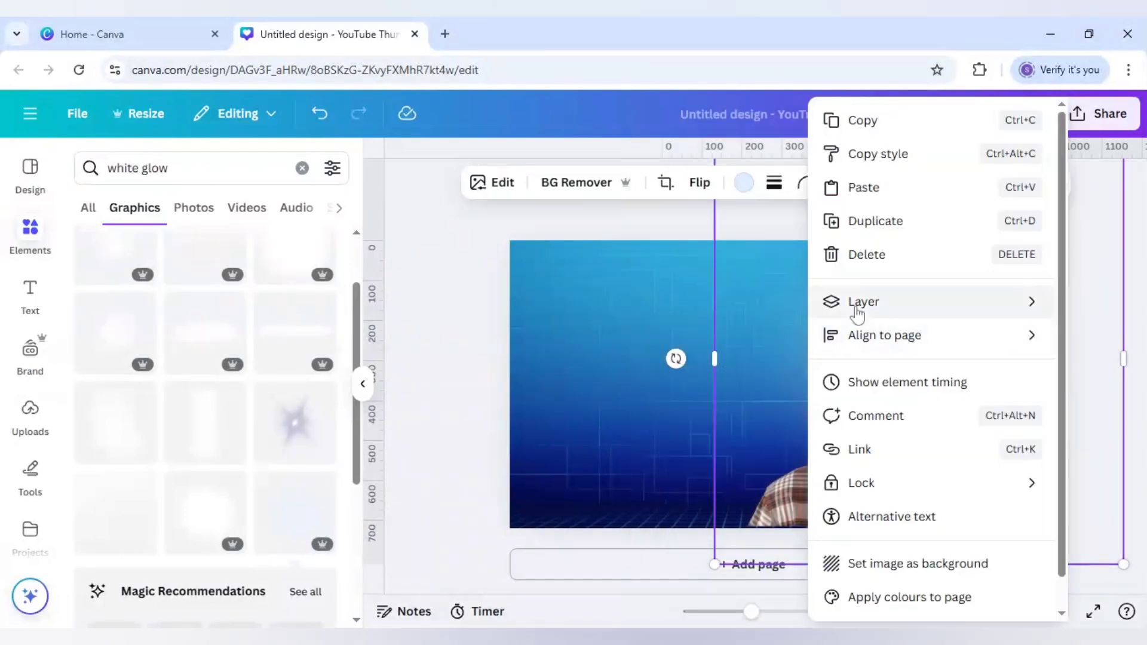
{"action": "mouse_move", "coordinate": [858, 308]}
{"action": "left_click", "coordinate": [687, 370]}
{"action": "left_click", "coordinate": [435, 392]}
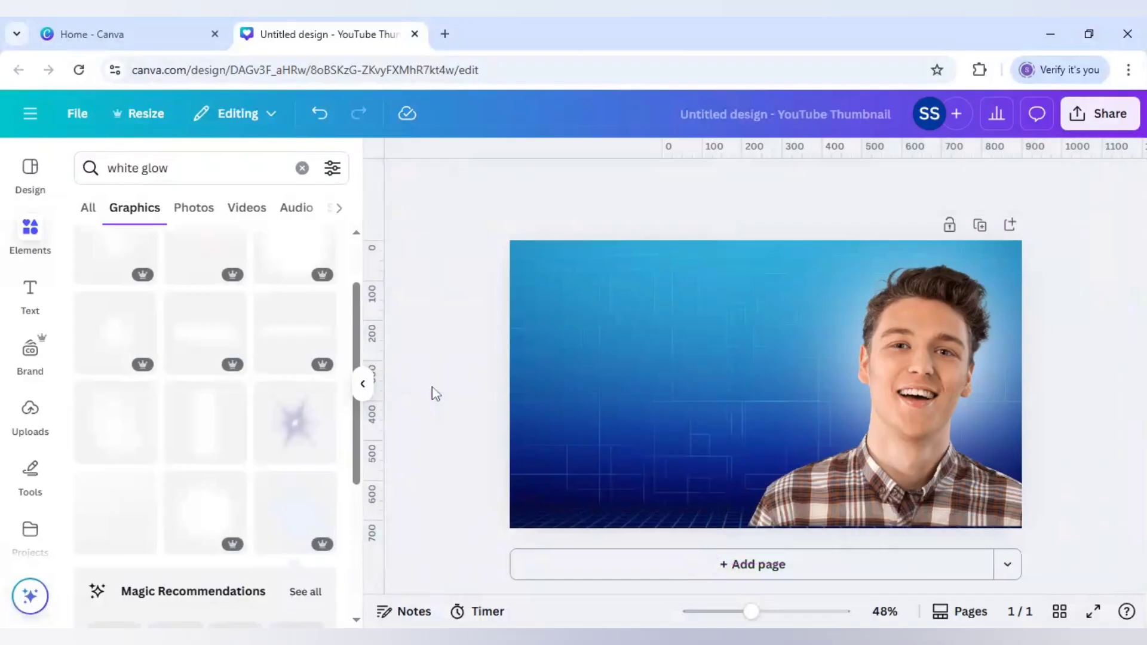
Apply the automatic image adjustment to the man's photo.
{"action": "left_click", "coordinate": [893, 389]}
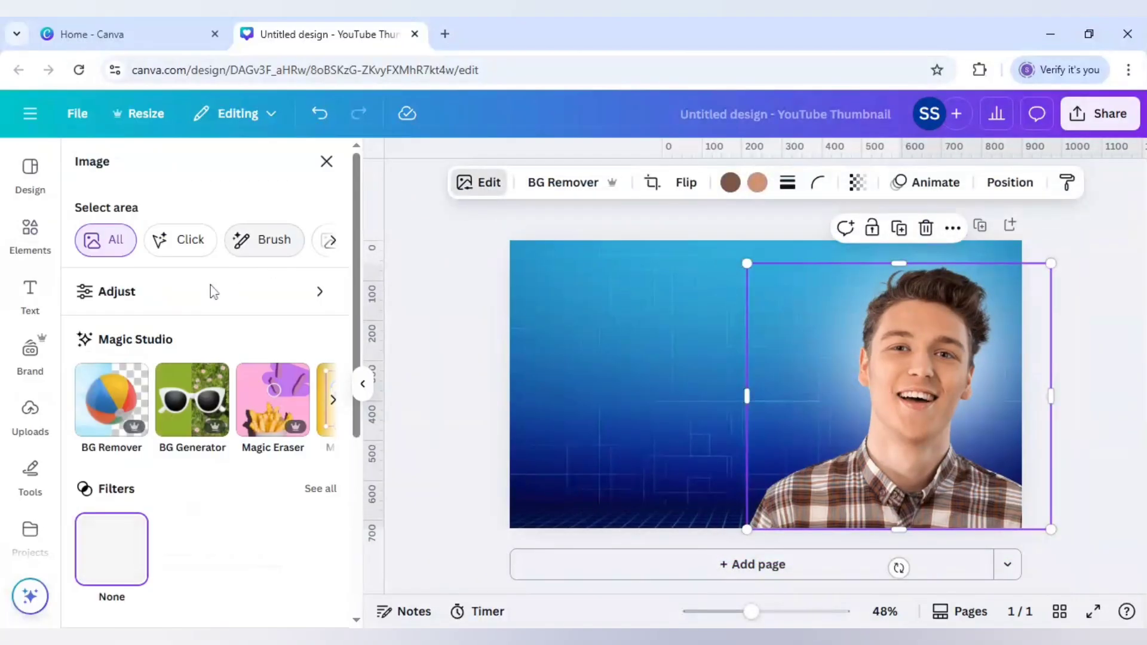
{"action": "left_click", "coordinate": [172, 301]}
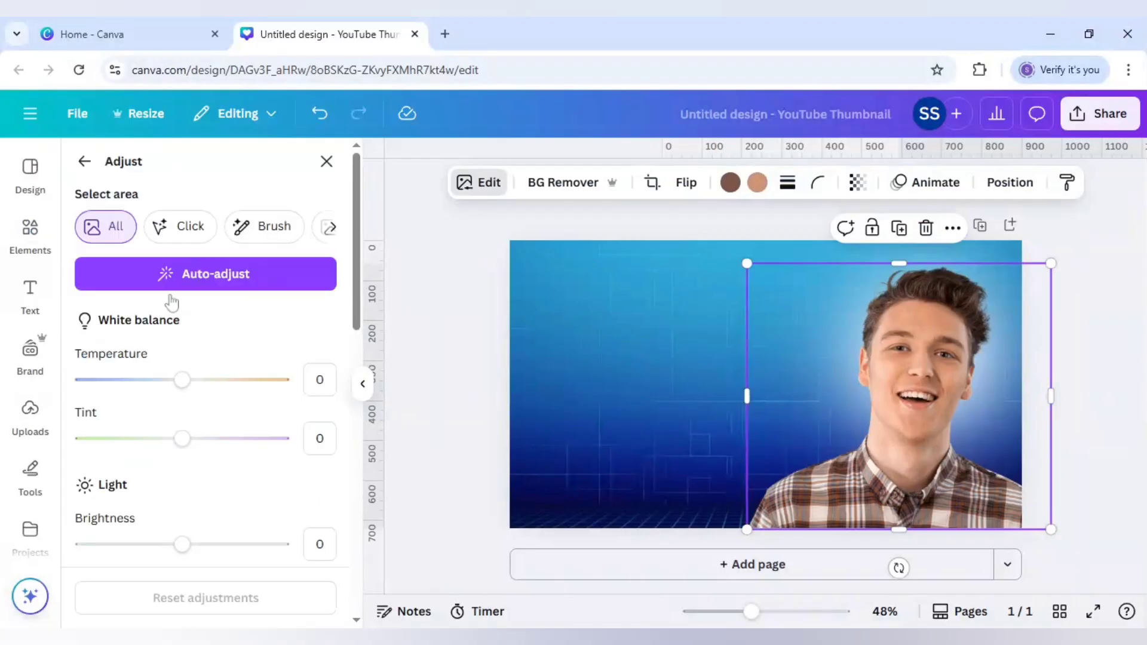
{"action": "left_click", "coordinate": [230, 276]}
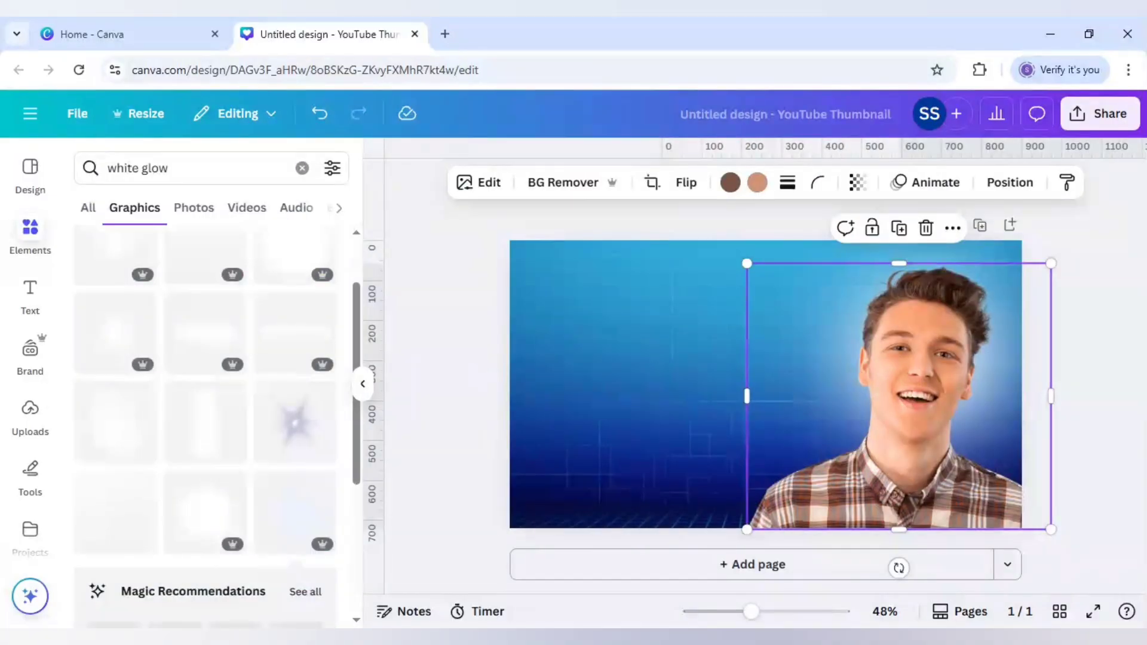
{"action": "left_click", "coordinate": [476, 371]}
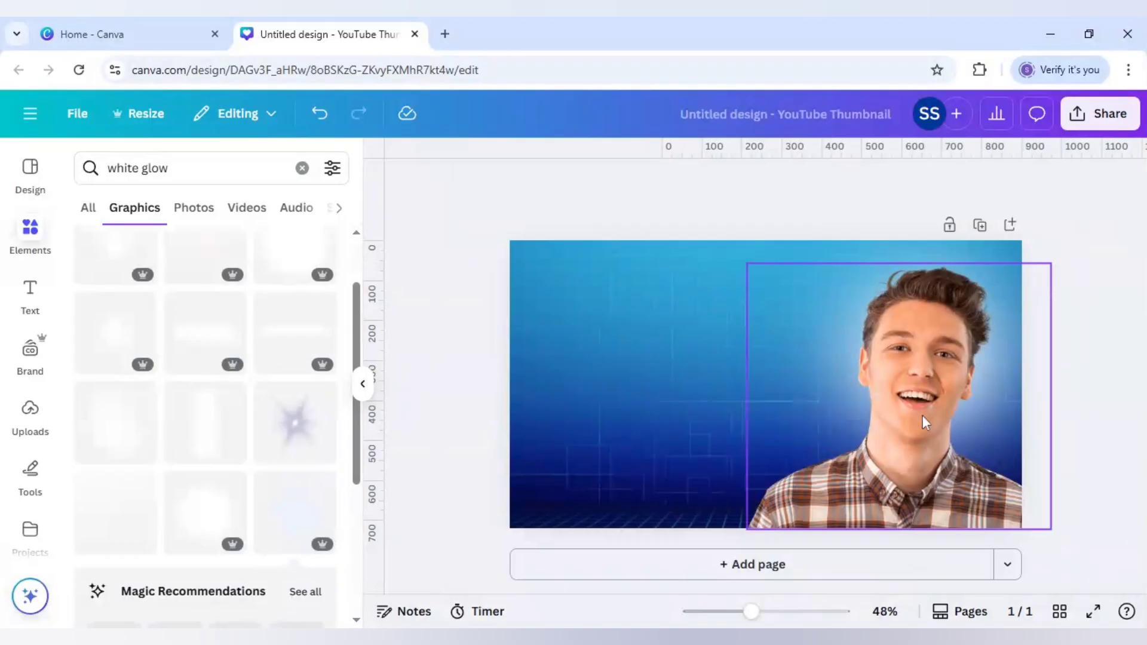
Search the graphics for "phone holding".
{"action": "left_click", "coordinate": [185, 175]}
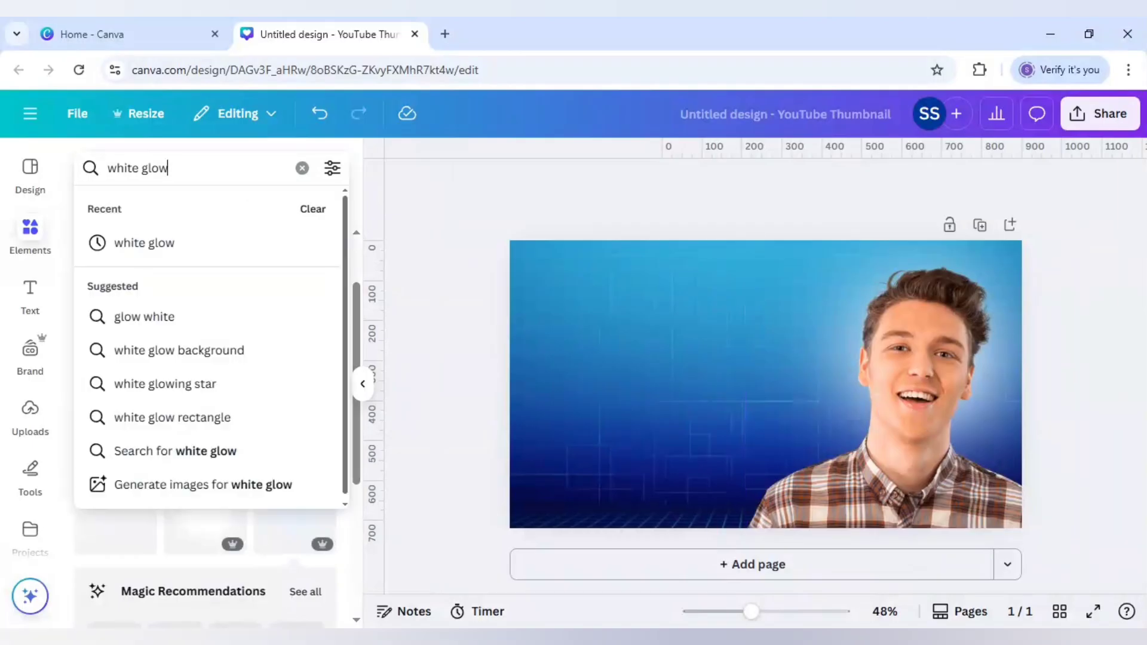
{"action": "left_click_drag", "start_coordinate": [139, 169], "coordinate": [107, 169]}
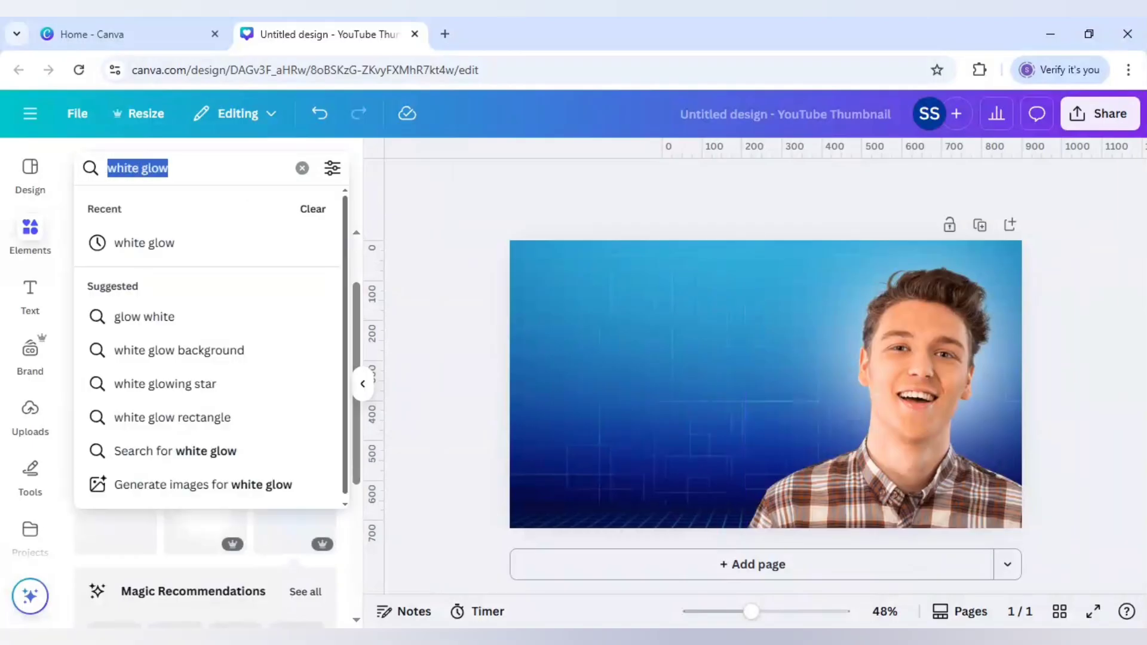
{"action": "type", "text": "phone"}
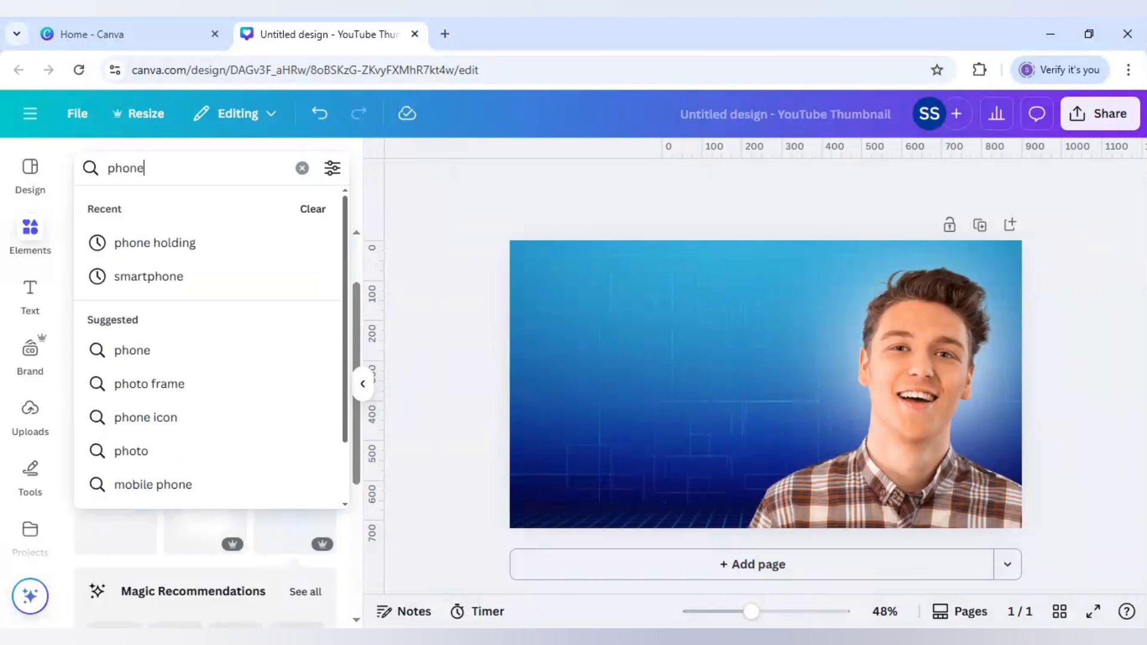
{"action": "type", "text": " holding"}
{"action": "key", "text": "Return"}
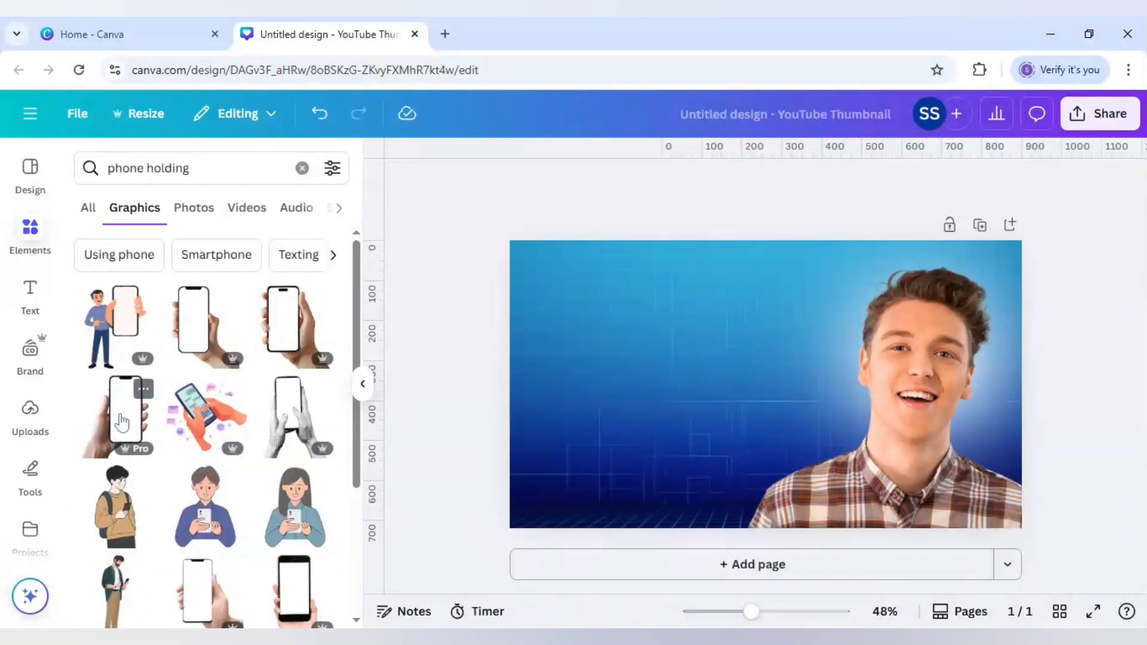
Add the graphic of a realistic hand gripping an empty-screen phone and flip it horizontally.
{"action": "left_click", "coordinate": [123, 413]}
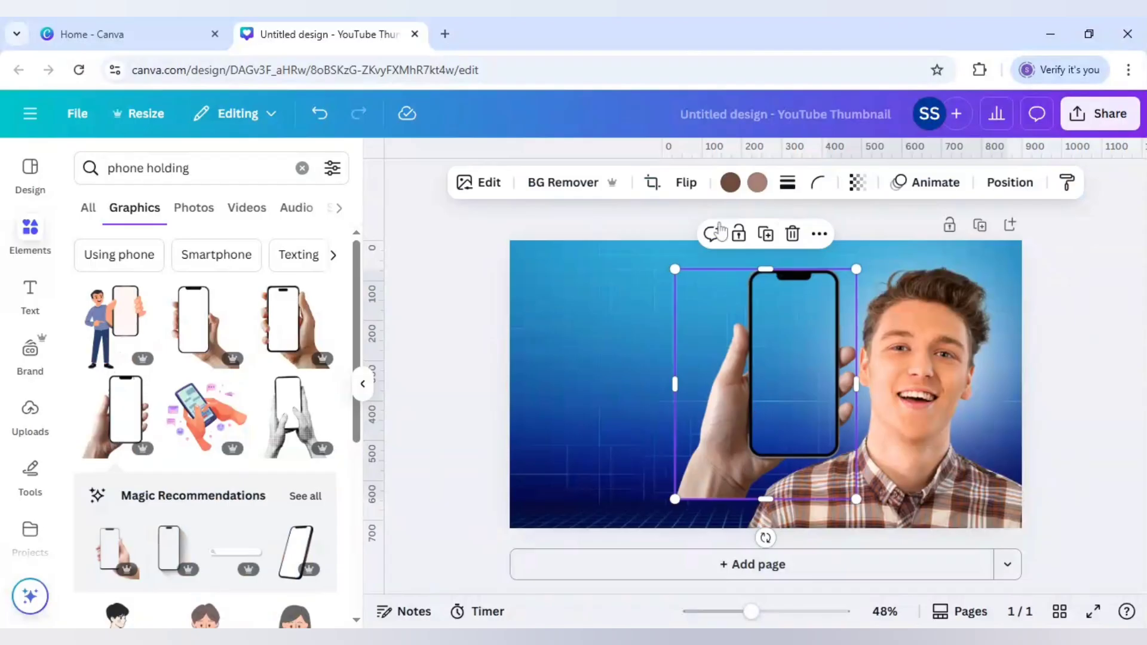
{"action": "left_click", "coordinate": [688, 185]}
{"action": "left_click", "coordinate": [699, 227]}
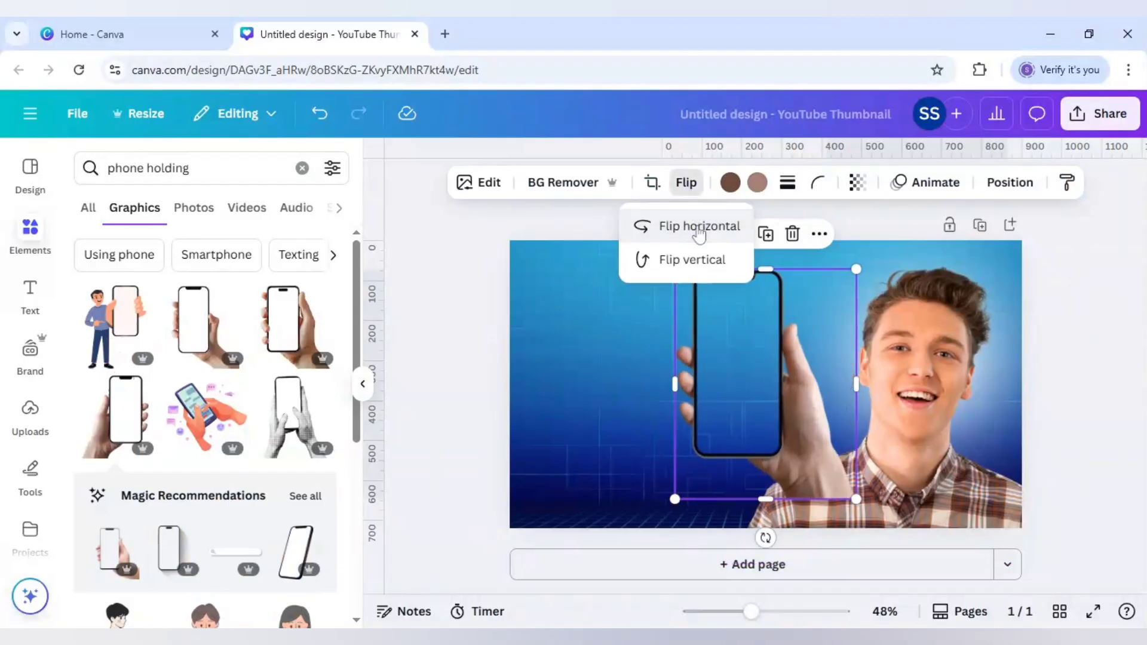
Enlarge the hand-held phone, tilt it slightly counter-clockwise and place it beside the man, with its lower part running off the page's bottom edge.
{"action": "left_click_drag", "start_coordinate": [776, 392], "coordinate": [787, 497]}
{"action": "left_click_drag", "start_coordinate": [687, 372], "coordinate": [634, 331]}
{"action": "left_click_drag", "start_coordinate": [783, 452], "coordinate": [802, 458]}
{"action": "left_click_drag", "start_coordinate": [921, 465], "coordinate": [925, 452]}
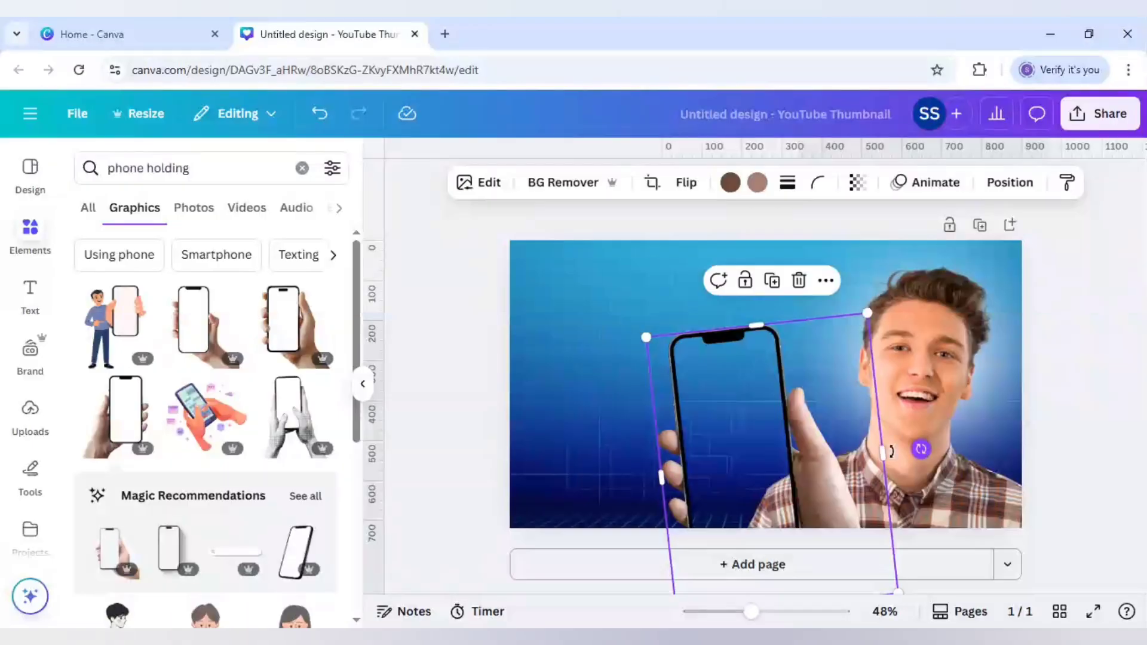
{"action": "left_click_drag", "start_coordinate": [832, 460], "coordinate": [843, 494]}
{"action": "left_click_drag", "start_coordinate": [656, 369], "coordinate": [636, 357]}
{"action": "left_click_drag", "start_coordinate": [745, 419], "coordinate": [752, 437]}
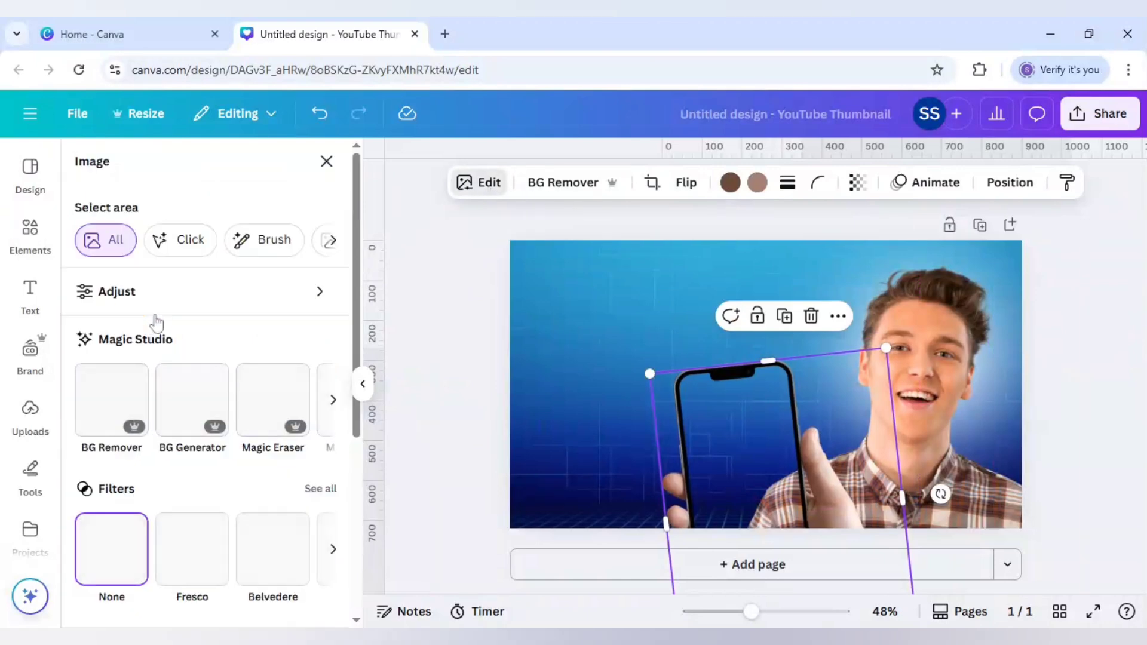
Apply the automatic image adjustment to the hand-held phone graphic.
{"action": "left_click", "coordinate": [150, 292]}
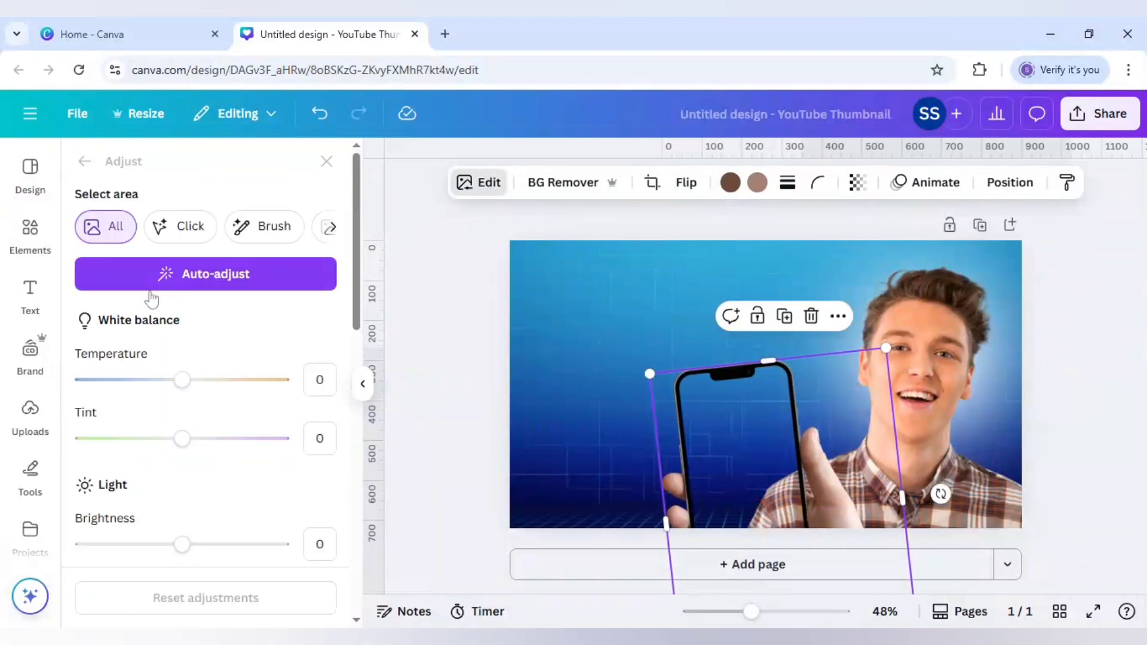
{"action": "left_click", "coordinate": [200, 276]}
{"action": "left_click", "coordinate": [437, 409]}
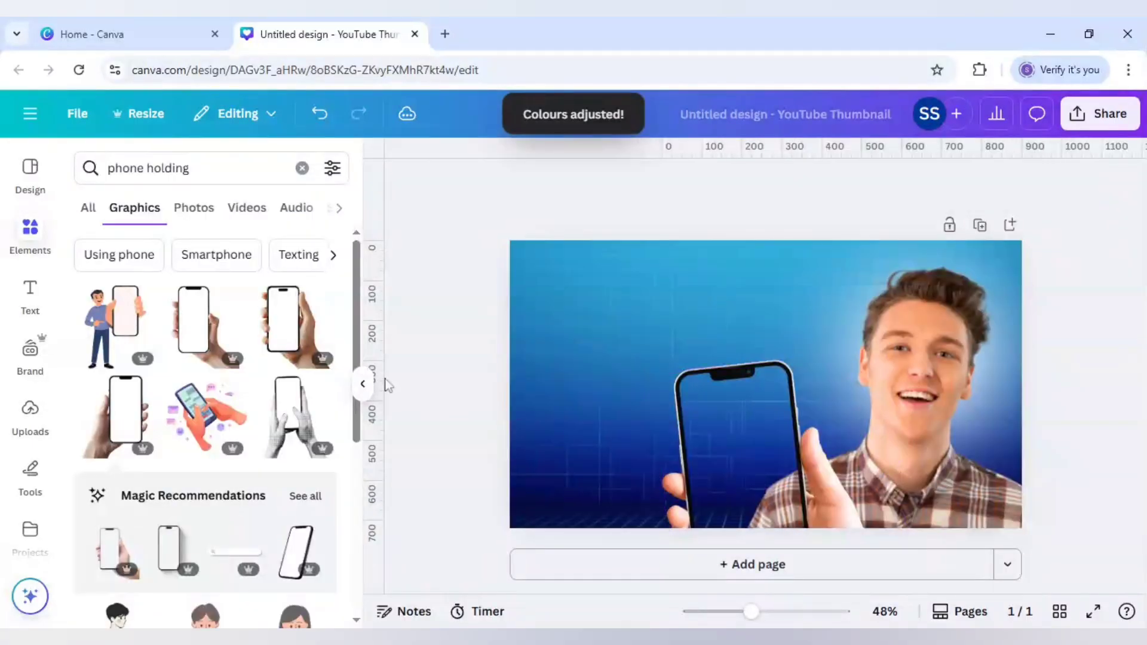
Add a square shape to the page and fill it with white.
{"action": "left_click", "coordinate": [542, 370]}
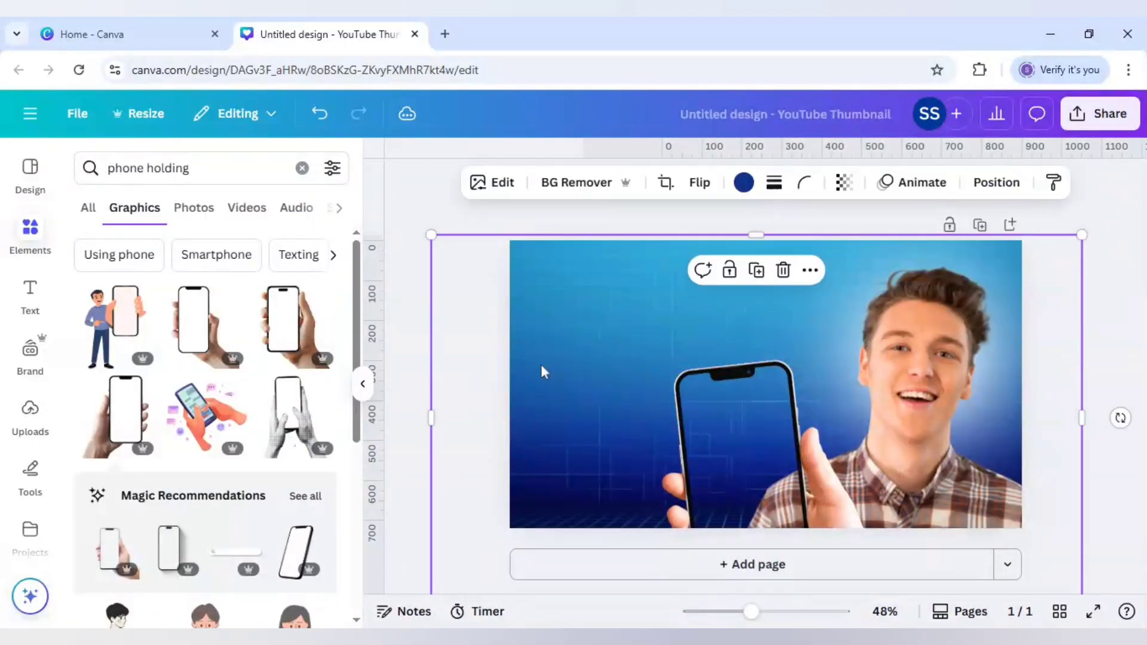
{"action": "key", "text": "r"}
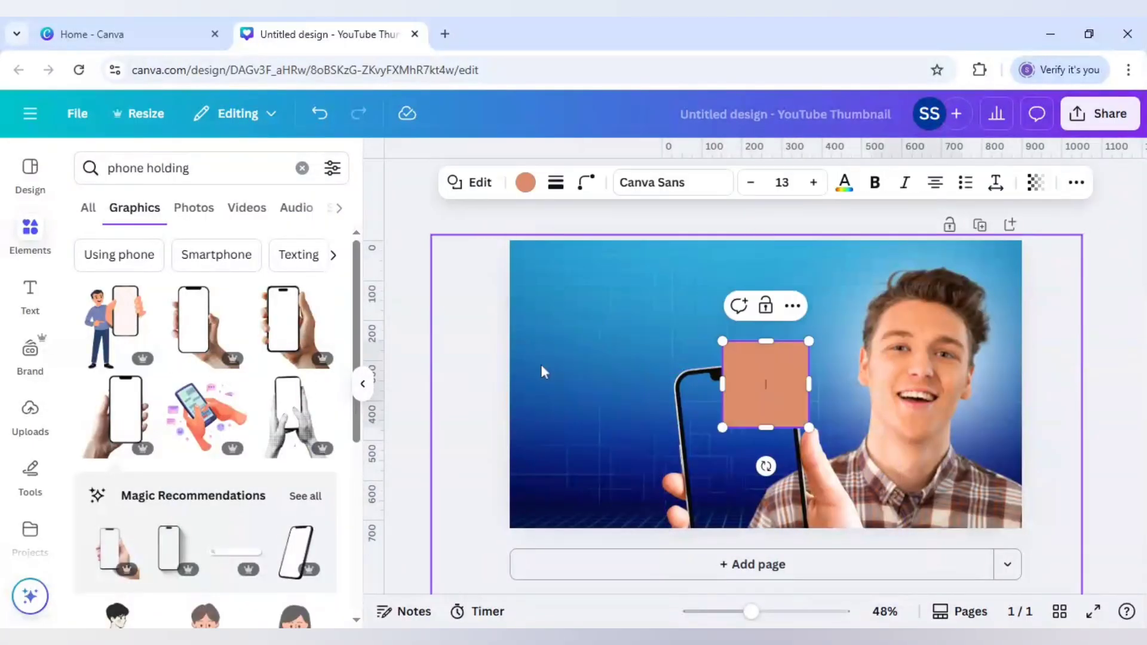
{"action": "left_click", "coordinate": [637, 381]}
{"action": "left_click", "coordinate": [755, 386]}
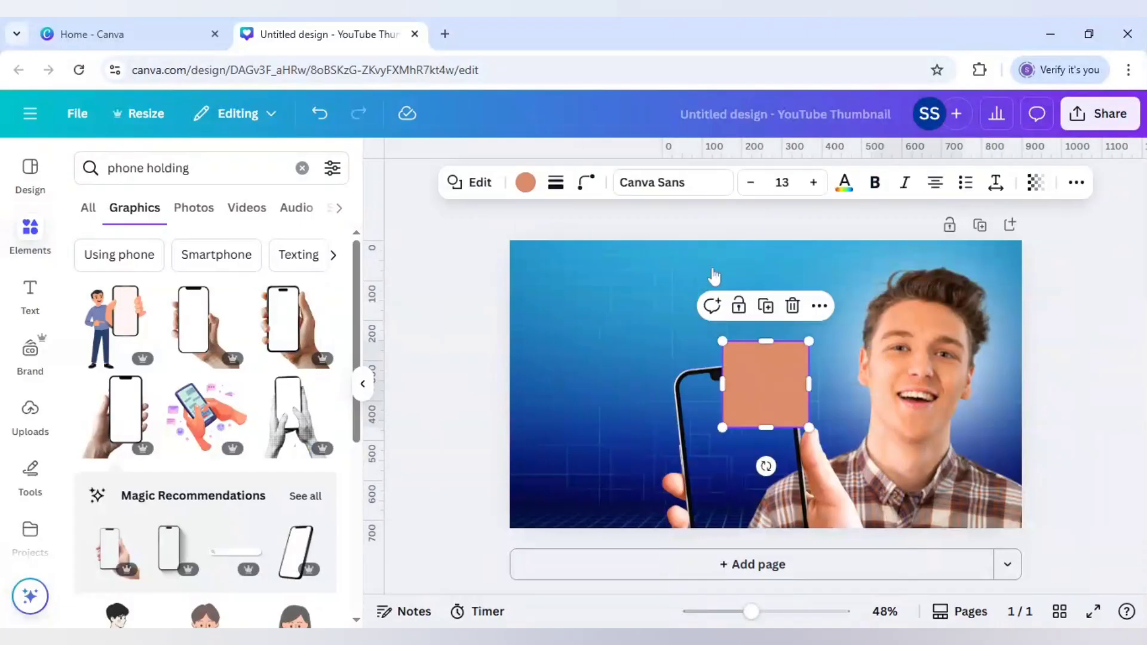
{"action": "left_click", "coordinate": [531, 188]}
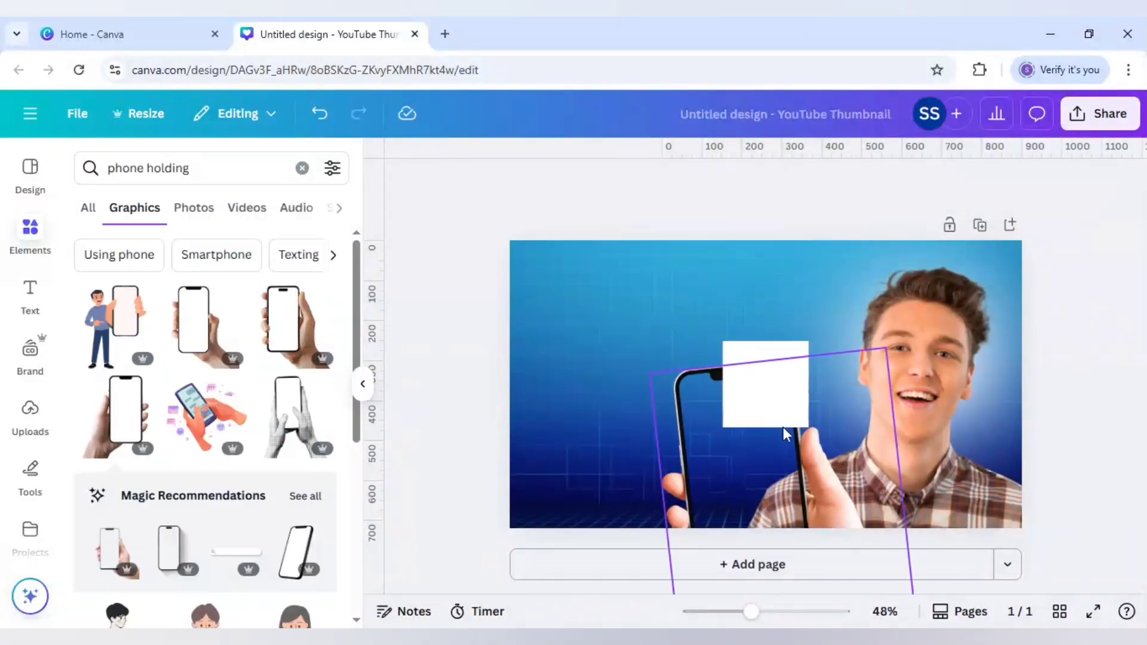
{"action": "left_click", "coordinate": [773, 407]}
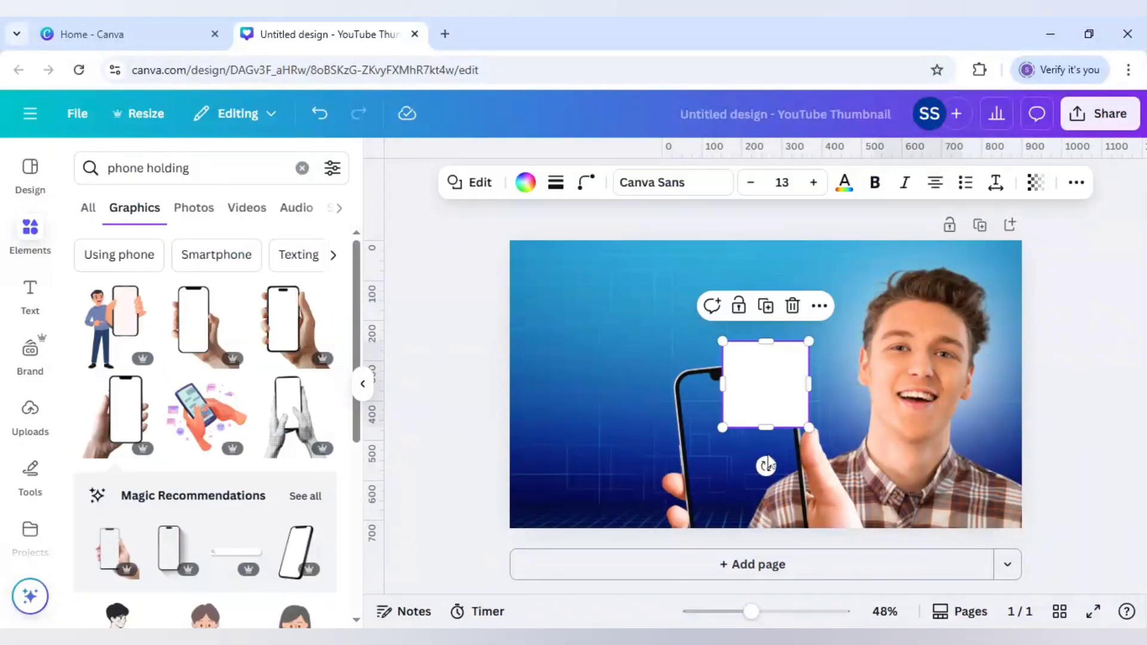
Tilt the white square to match the phone, move it over the phone's screen and stretch it down past the page's bottom edge.
{"action": "left_click_drag", "start_coordinate": [765, 467], "coordinate": [776, 476]}
{"action": "left_click_drag", "start_coordinate": [768, 394], "coordinate": [795, 412]}
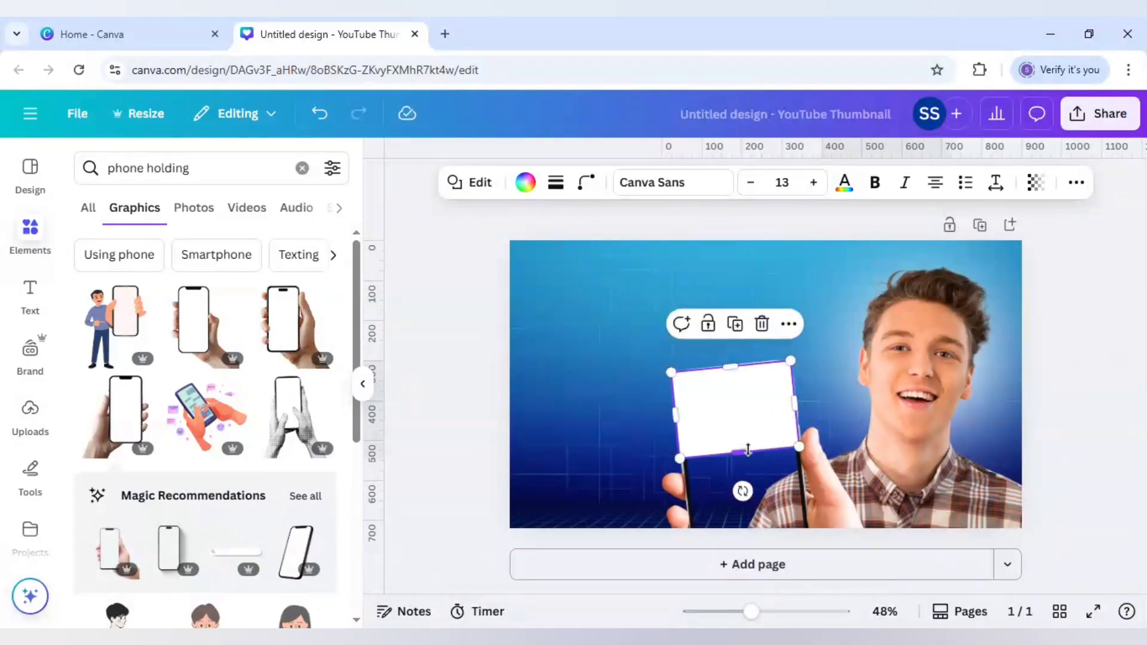
{"action": "left_click_drag", "start_coordinate": [748, 449], "coordinate": [780, 545]}
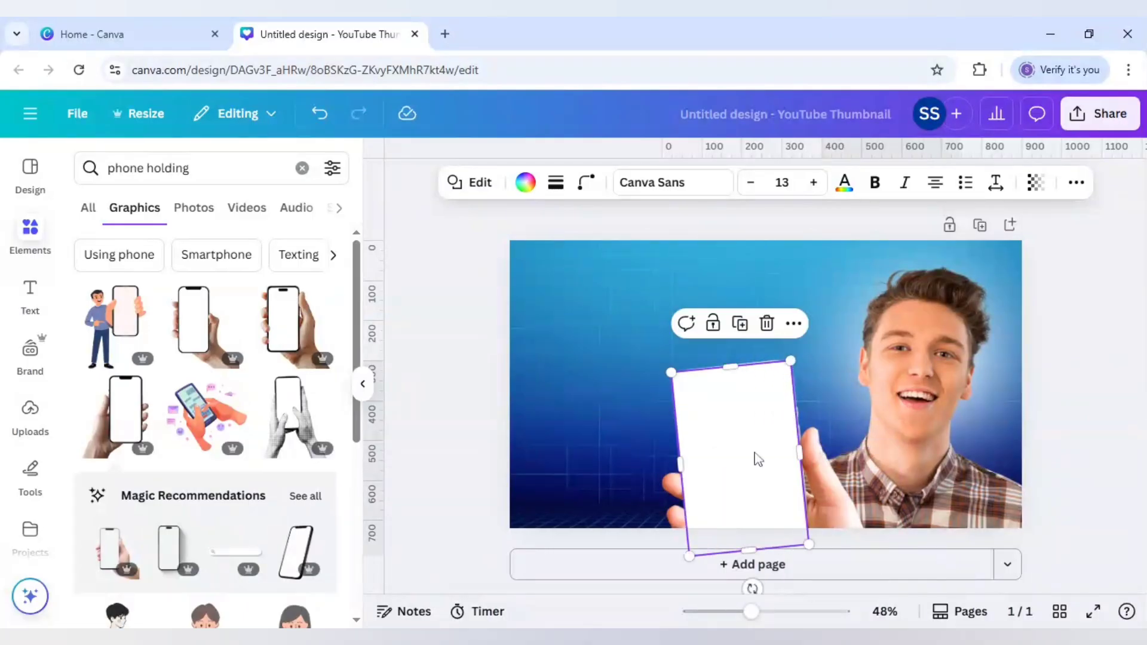
Round the corners of the white shape to follow the phone's outline.
{"action": "left_click", "coordinate": [586, 184]}
{"action": "left_click_drag", "start_coordinate": [503, 256], "coordinate": [548, 263]}
{"action": "left_click", "coordinate": [725, 441]}
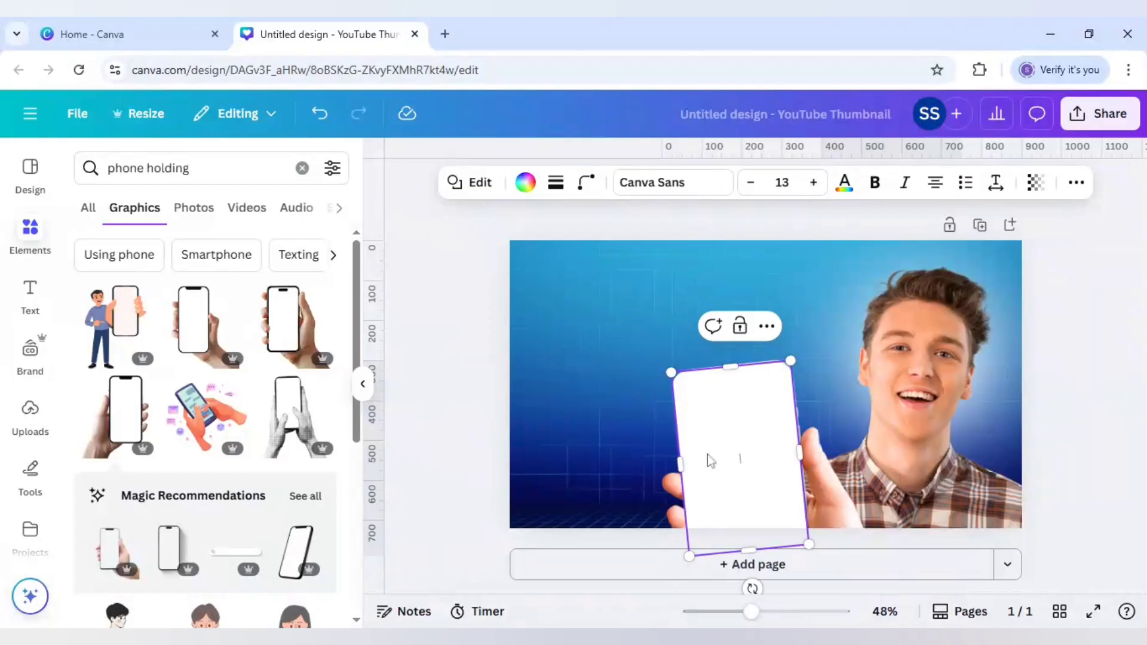
Move the white shape directly beneath the hand-held phone in the layer order so it fills the phone's screen.
{"action": "left_click", "coordinate": [651, 410]}
{"action": "left_click", "coordinate": [717, 435]}
{"action": "right_click", "coordinate": [717, 434]}
{"action": "mouse_move", "coordinate": [764, 336]}
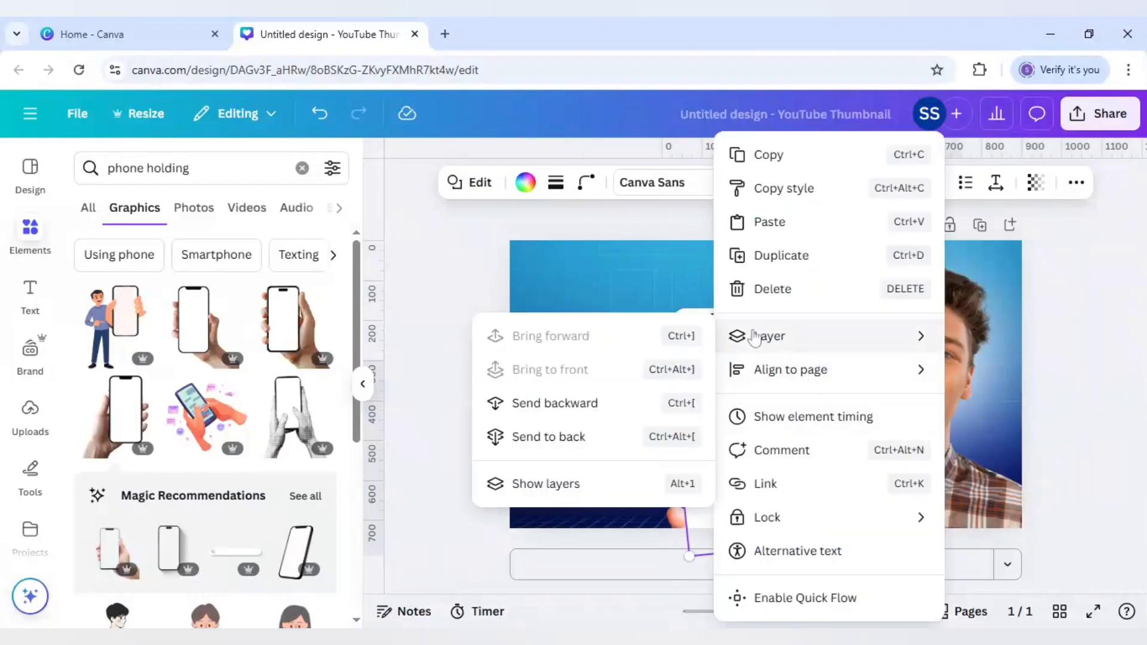
{"action": "left_click", "coordinate": [554, 484]}
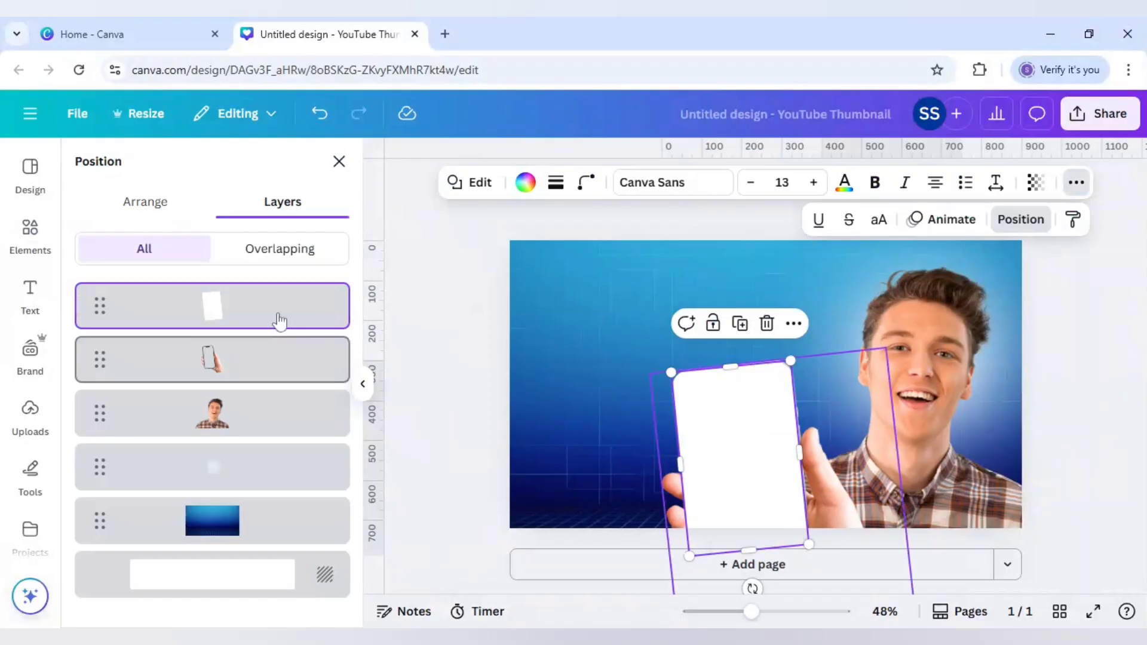
{"action": "left_click_drag", "start_coordinate": [279, 320], "coordinate": [236, 364]}
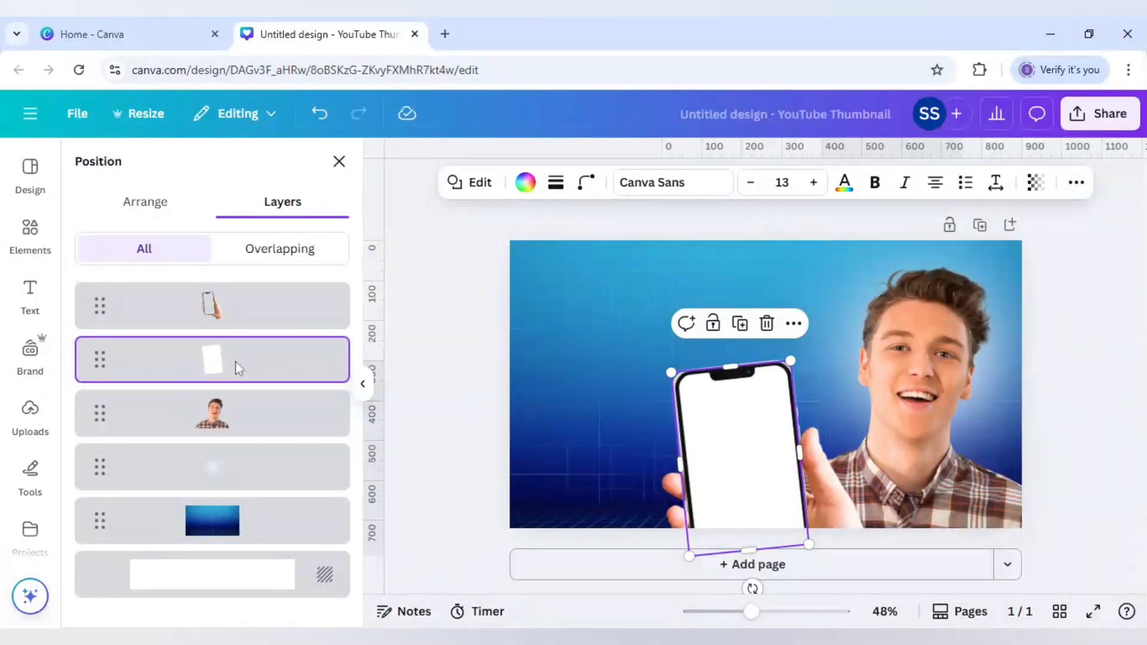
{"action": "key", "text": "Escape"}
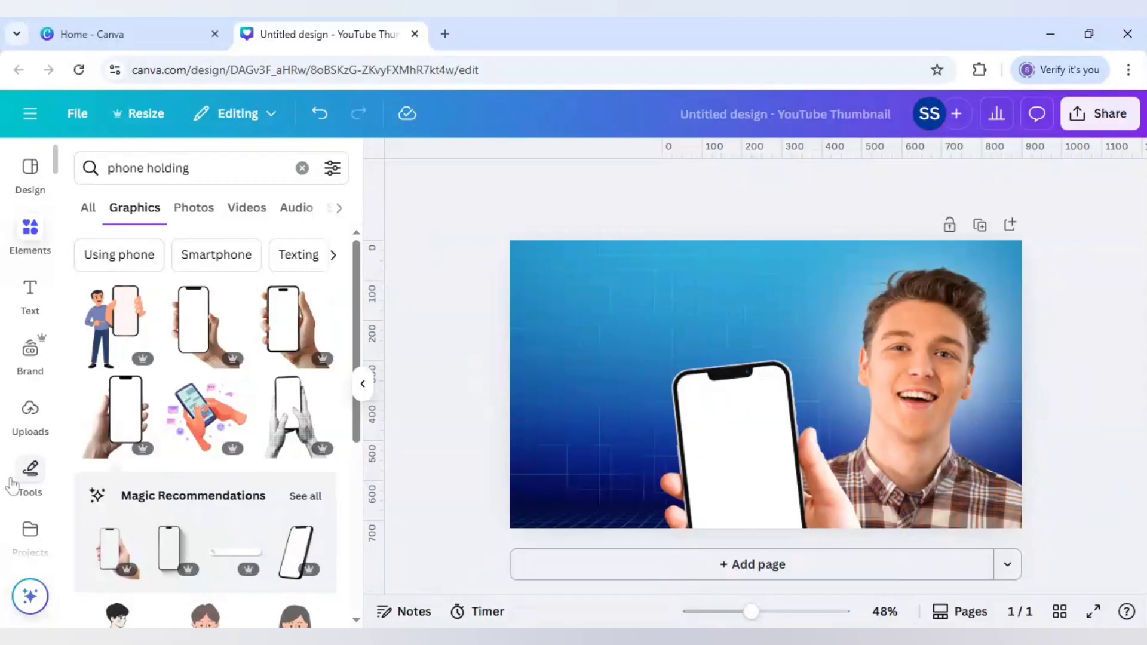
Find the Brandfetch Logo app among the apps and open it.
{"action": "scroll", "coordinate": [32, 520], "scroll_direction": "down", "scroll_amount": 2}
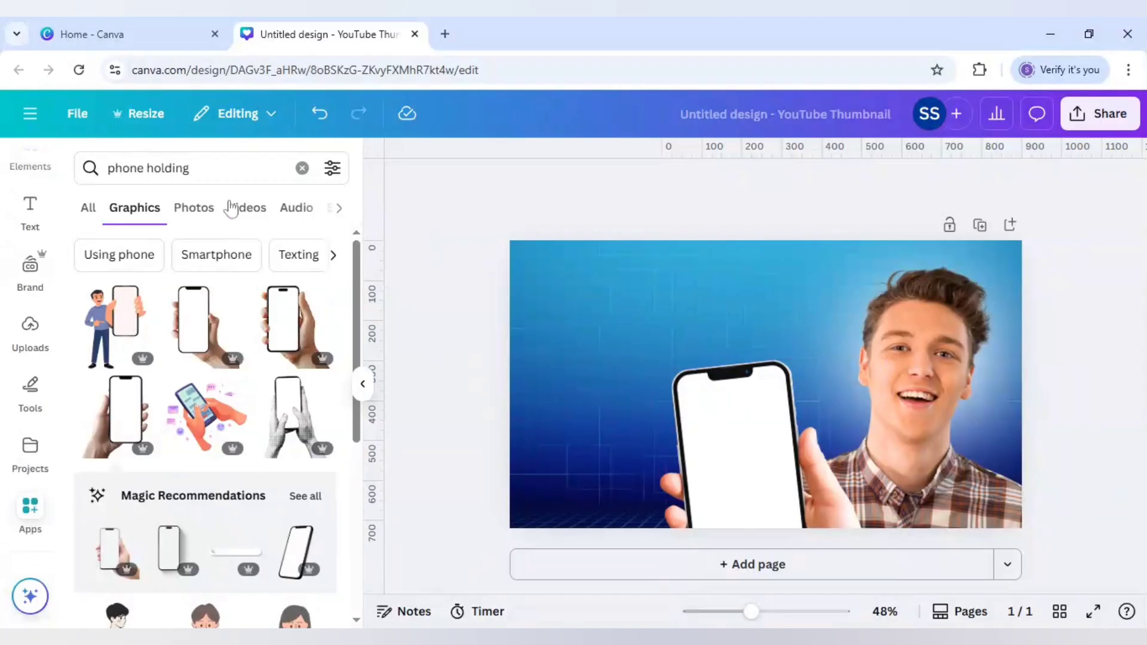
{"action": "left_click", "coordinate": [30, 513]}
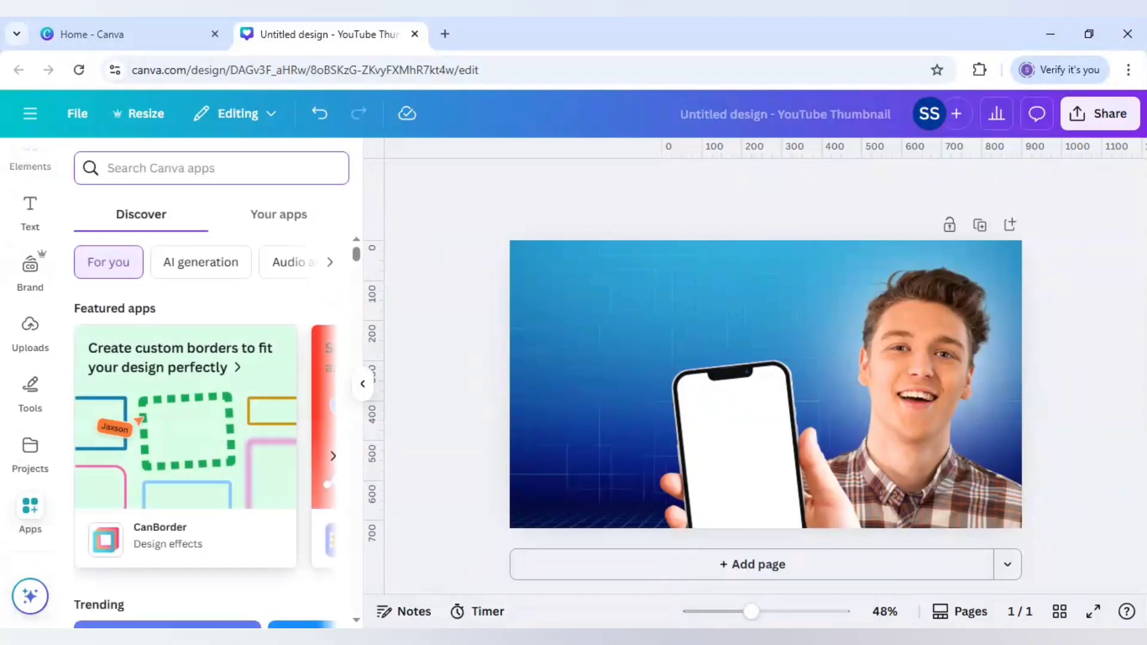
{"action": "type", "text": "brandf"}
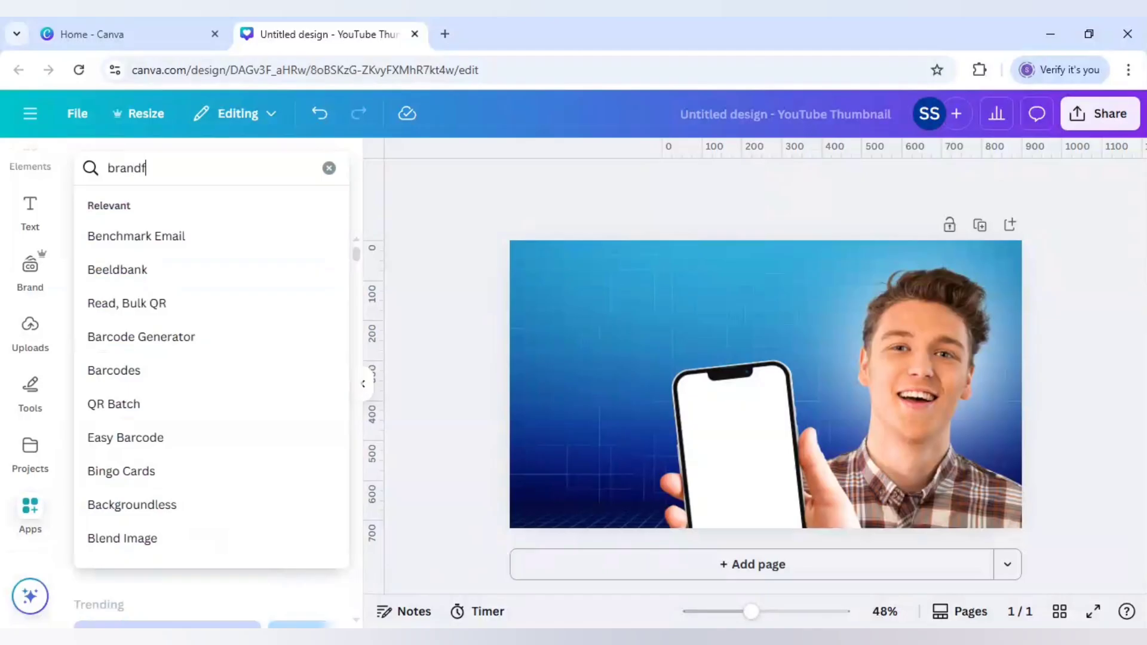
{"action": "type", "text": "ettch"}
{"action": "key", "text": "Return"}
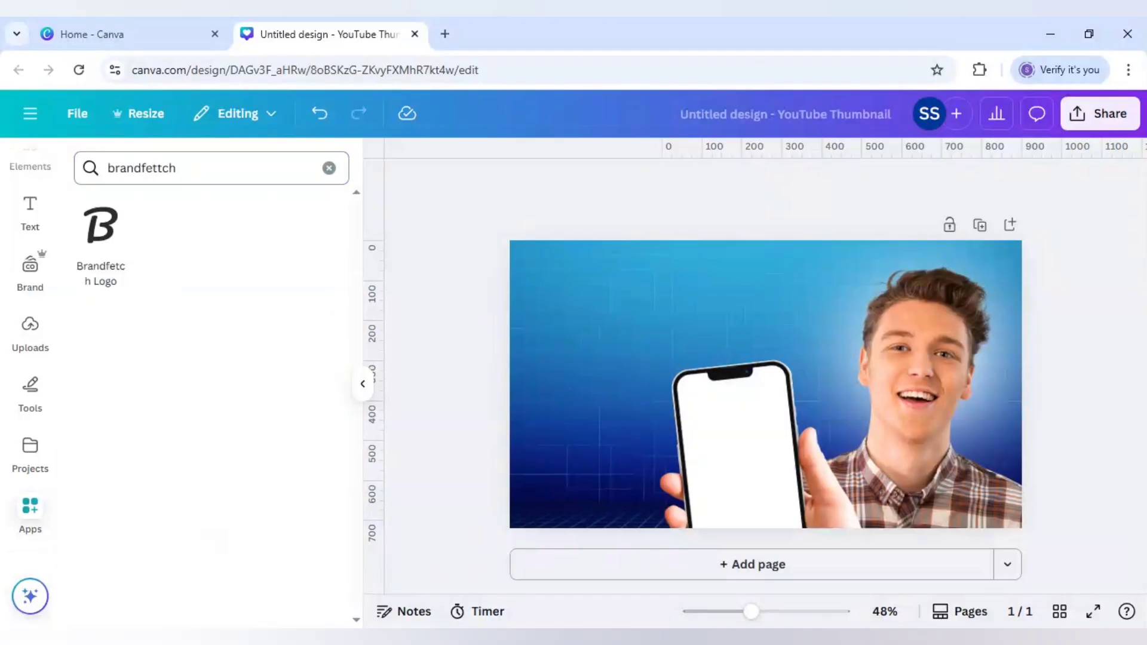
{"action": "left_click", "coordinate": [110, 247]}
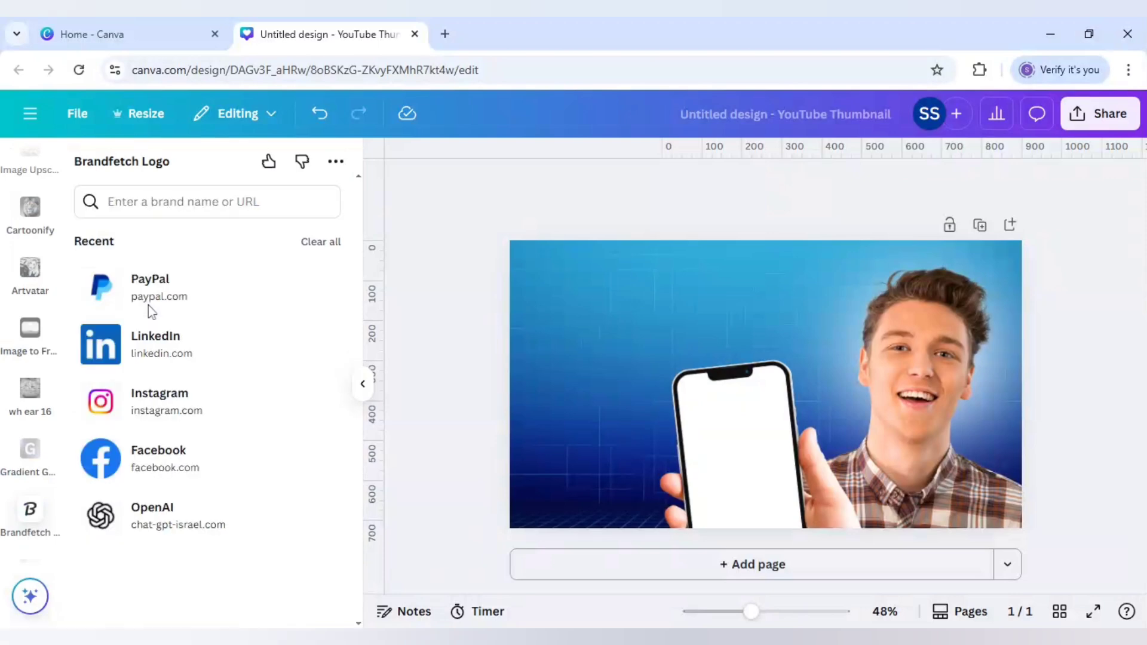
Look up the brand paypal.com and add its blue PayPal logo with symbol and wordmark to the page over the phone.
{"action": "left_click", "coordinate": [187, 212]}
{"action": "type", "text": "paypal.com"}
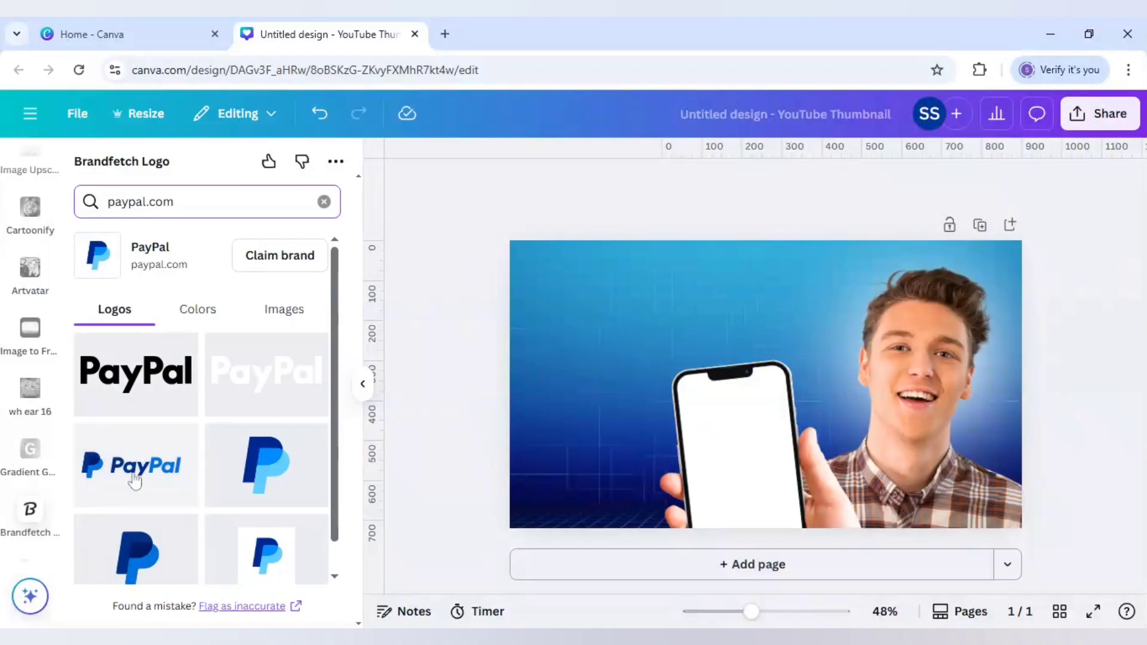
{"action": "left_click_drag", "start_coordinate": [134, 472], "coordinate": [771, 445]}
Shrink the PayPal logo, tilt it to match the phone and fit it across the upper part of the white screen.
{"action": "left_click_drag", "start_coordinate": [876, 342], "coordinate": [768, 392]}
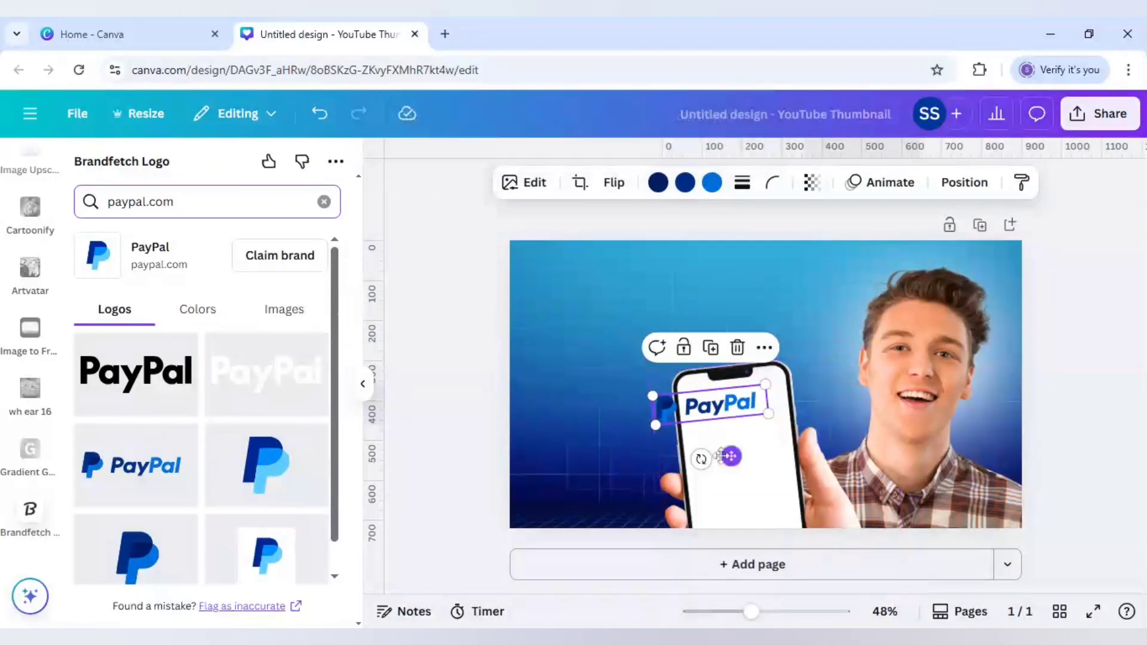
{"action": "left_click_drag", "start_coordinate": [726, 454], "coordinate": [747, 461]}
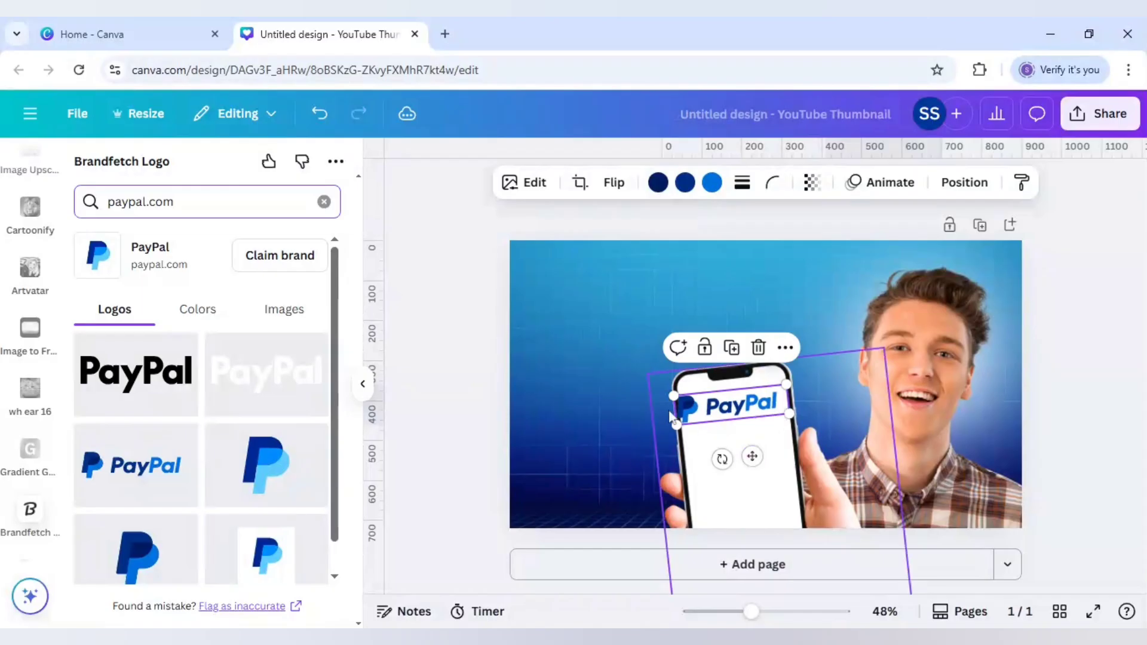
{"action": "left_click_drag", "start_coordinate": [670, 399], "coordinate": [679, 398]}
{"action": "left_click", "coordinate": [597, 398]}
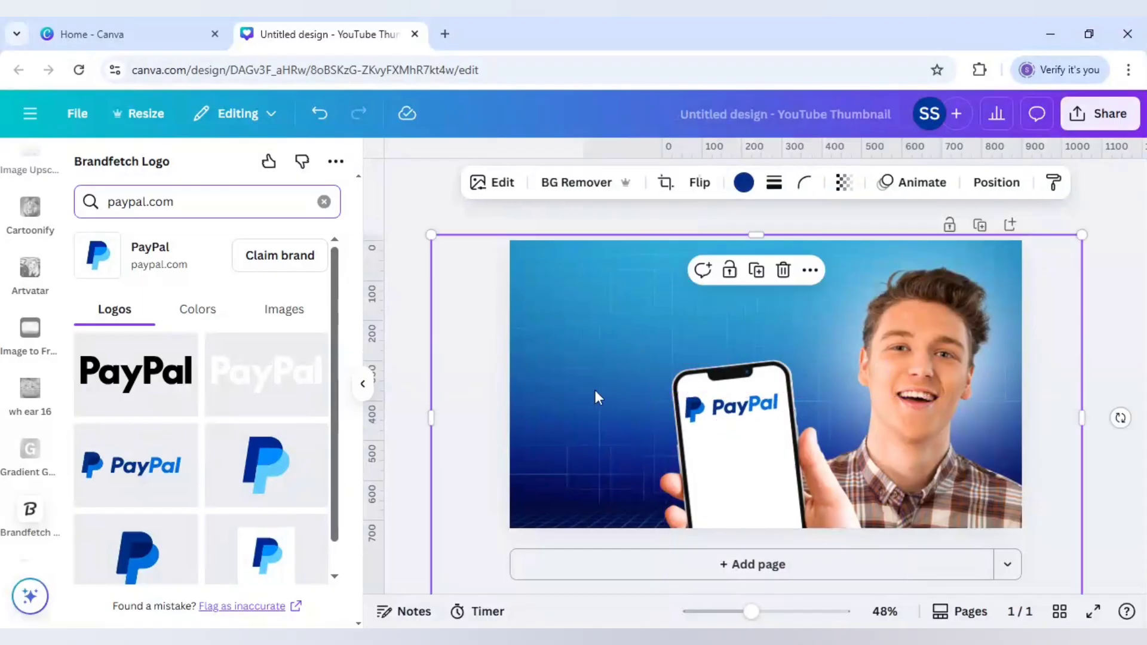
{"action": "left_click", "coordinate": [698, 419]}
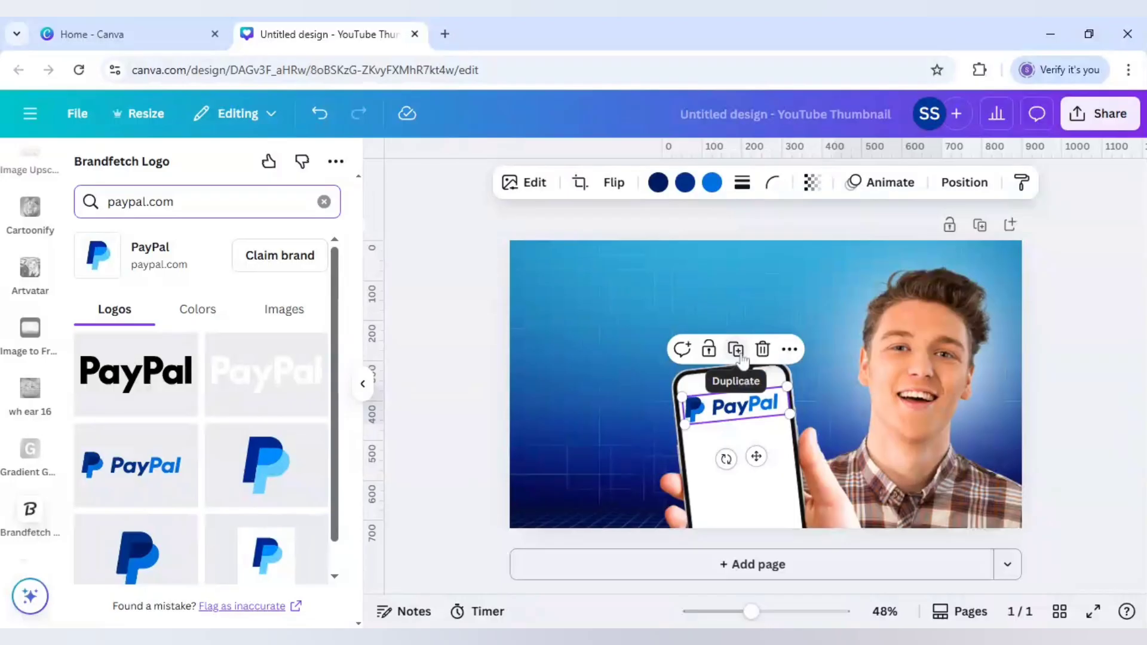
{"action": "left_click", "coordinate": [627, 346]}
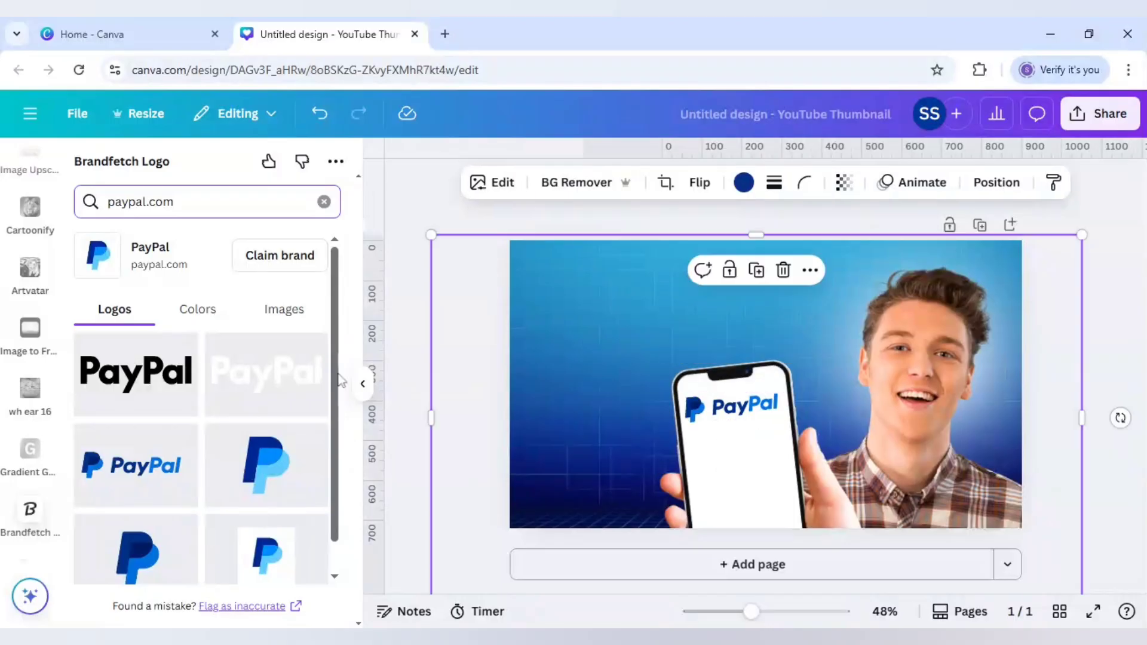
Add a subheading text to the page reading "Payment Received".
{"action": "scroll", "coordinate": [36, 370], "scroll_direction": "up", "scroll_amount": 5}
{"action": "scroll", "coordinate": [41, 349], "scroll_direction": "up", "scroll_amount": 10}
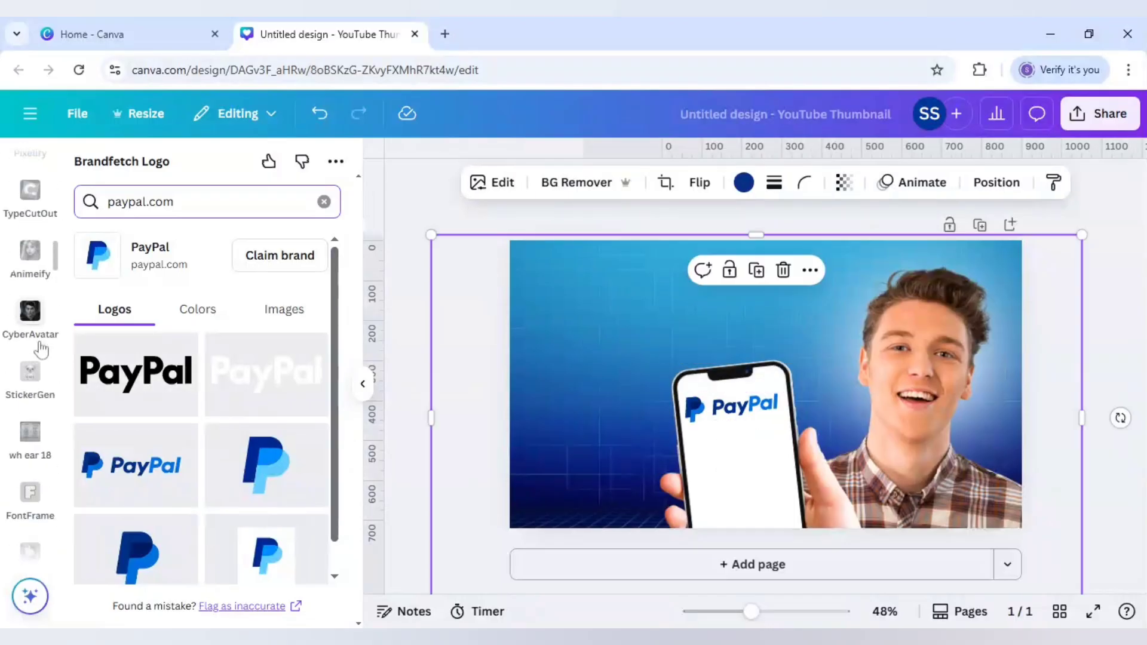
{"action": "scroll", "coordinate": [39, 346], "scroll_direction": "up", "scroll_amount": 8}
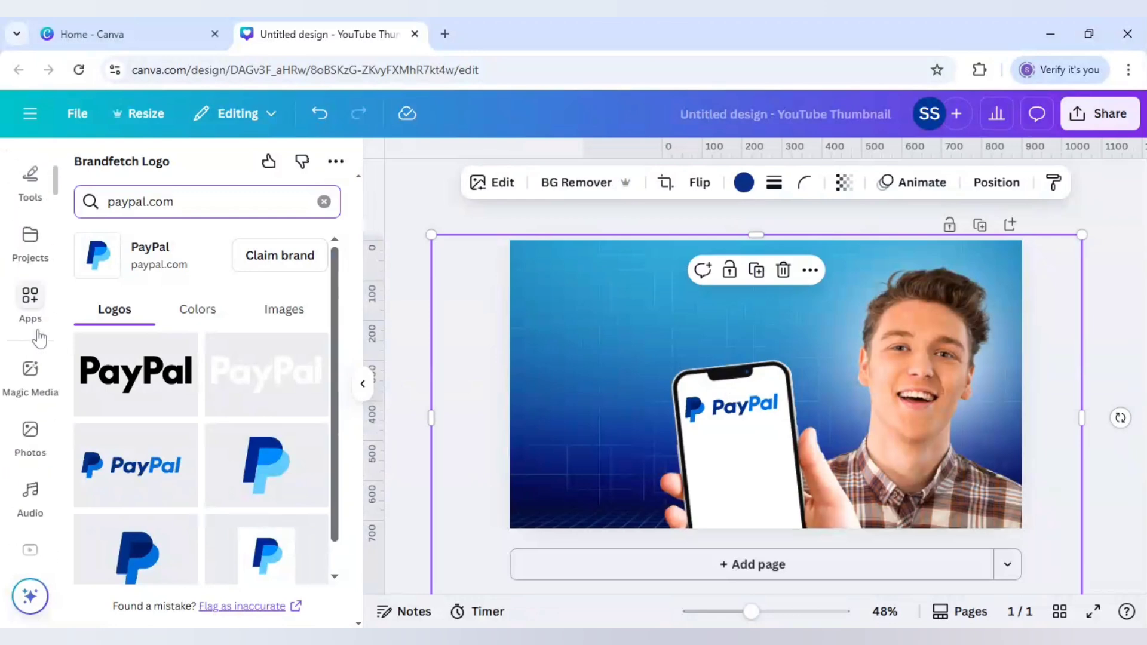
{"action": "scroll", "coordinate": [29, 197], "scroll_direction": "up", "scroll_amount": 1}
{"action": "left_click", "coordinate": [30, 185]}
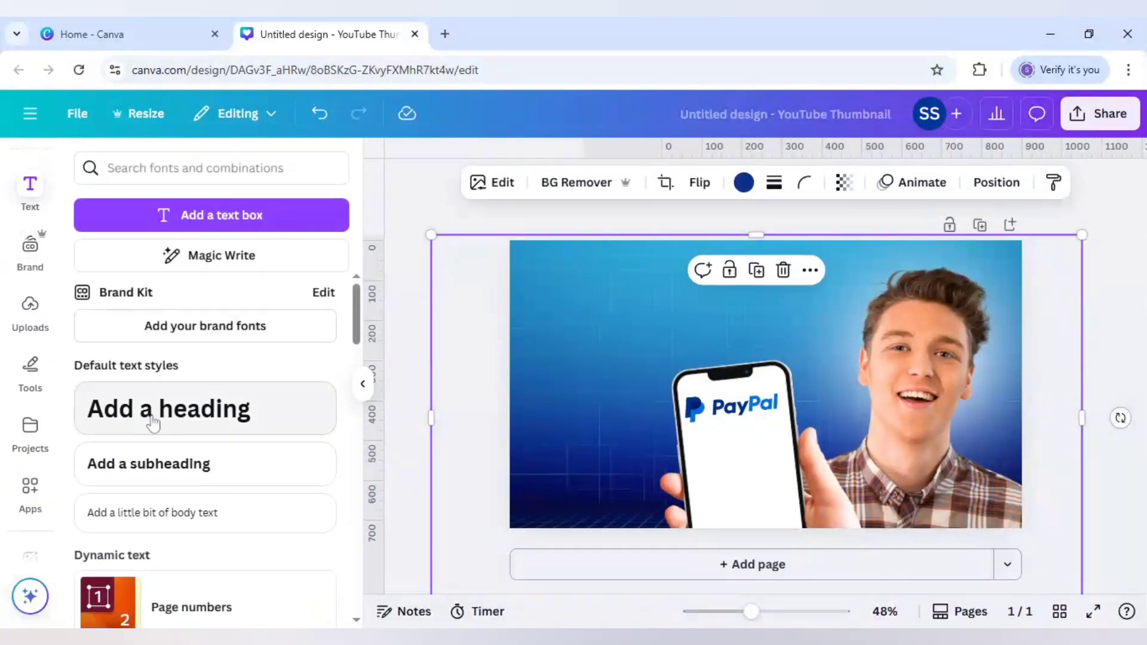
{"action": "left_click", "coordinate": [167, 464]}
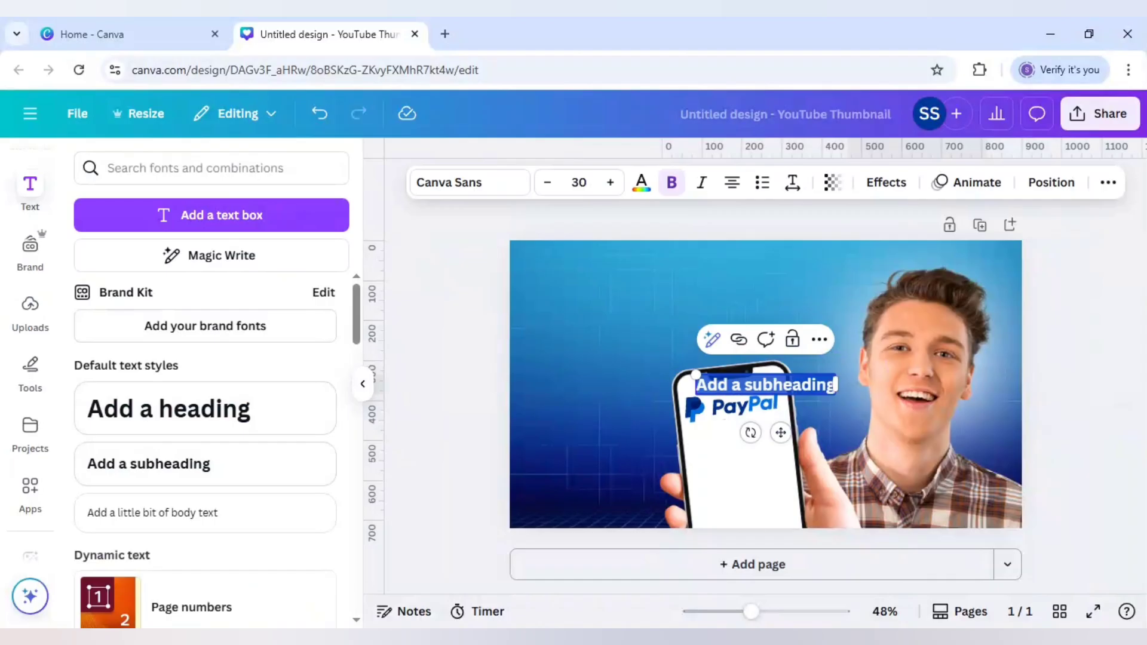
{"action": "type", "text": "Paymen"}
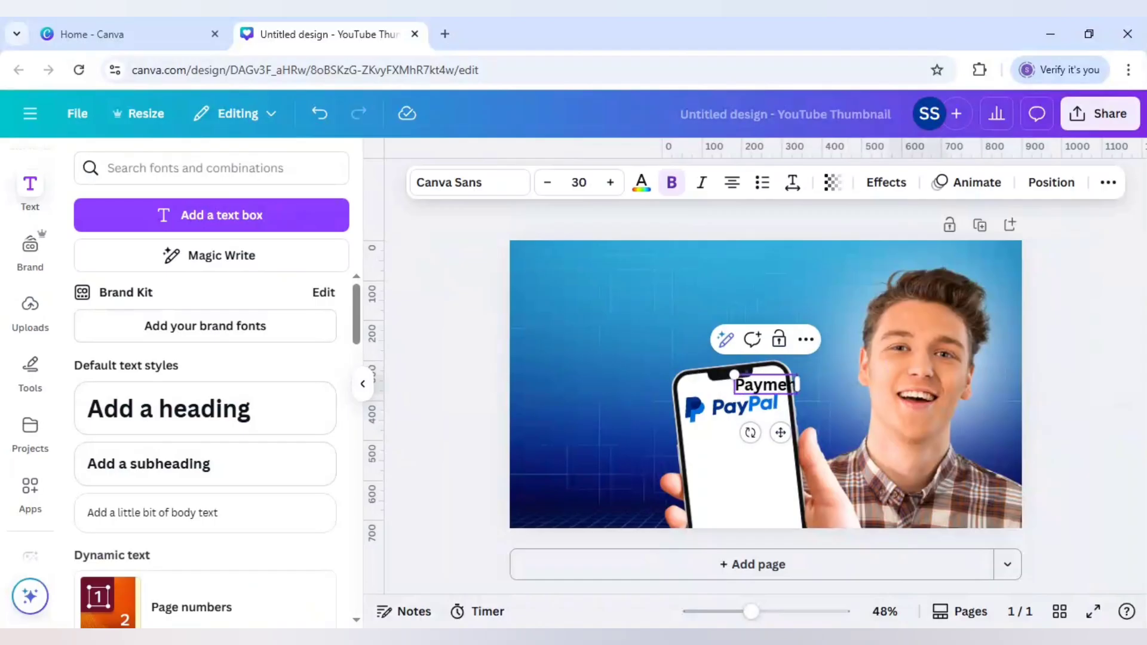
{"action": "type", "text": "t Received"}
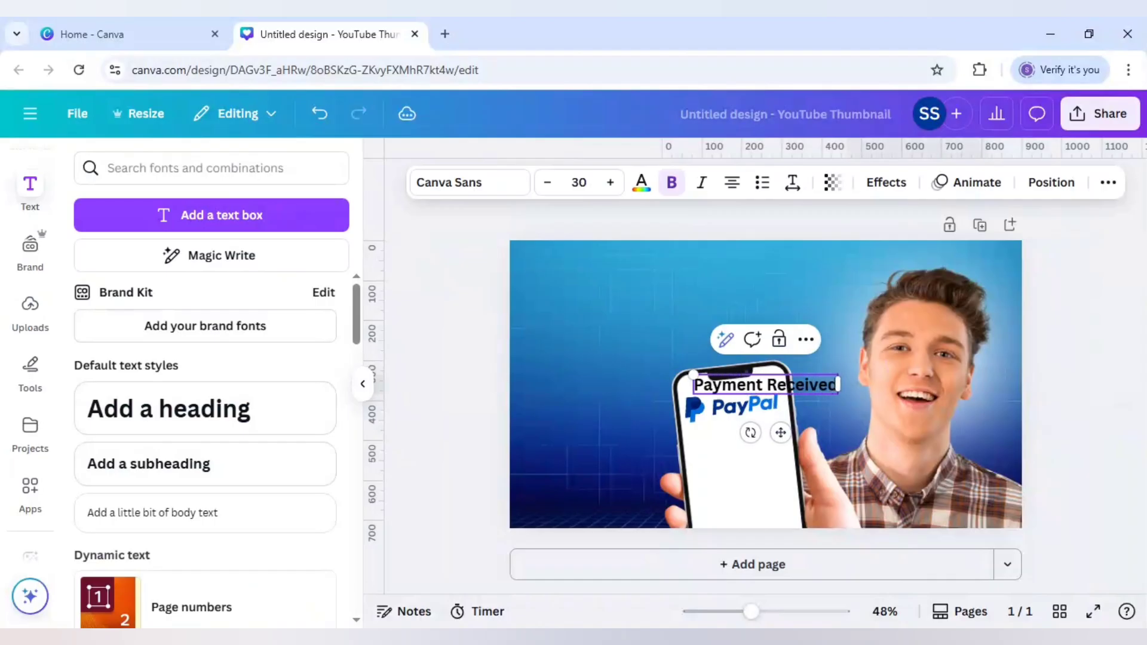
{"action": "left_click", "coordinate": [614, 428]}
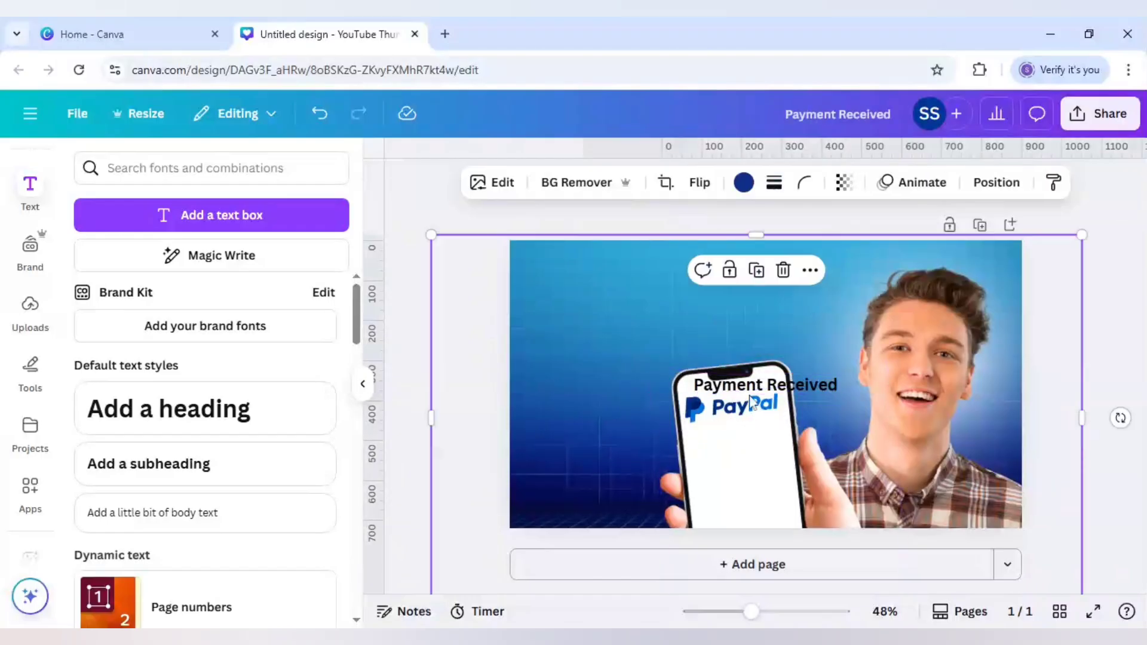
Remove the bold from the "Payment Received" text and move it just below the PayPal logo.
{"action": "left_click", "coordinate": [782, 388]}
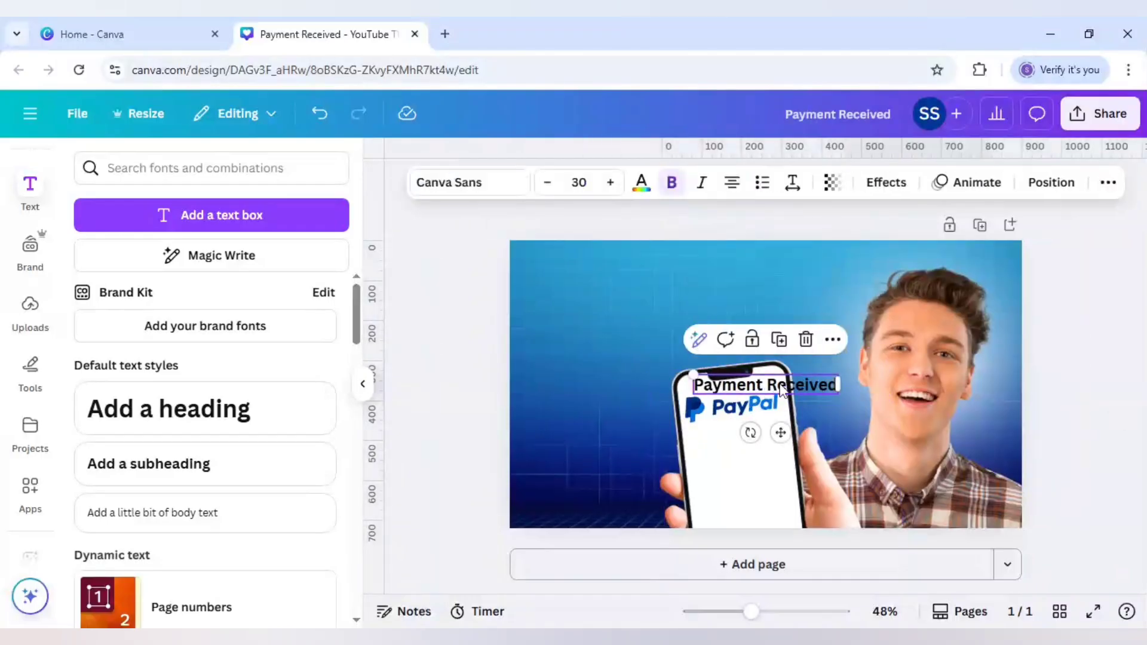
{"action": "left_click", "coordinate": [675, 185]}
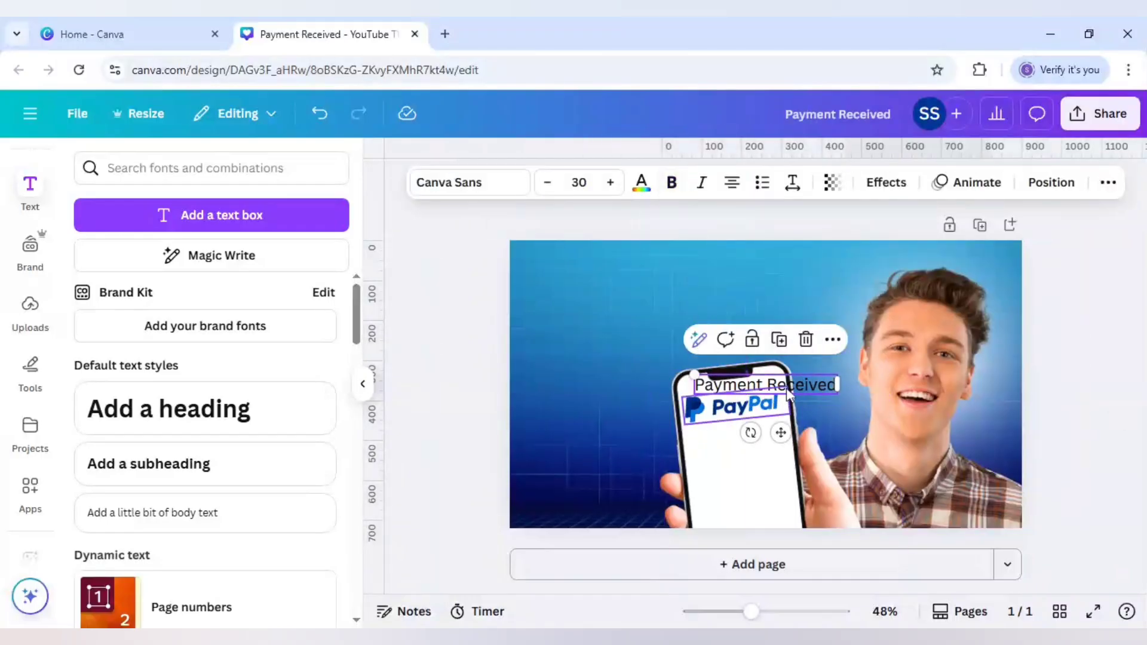
{"action": "left_click_drag", "start_coordinate": [783, 387], "coordinate": [774, 431]}
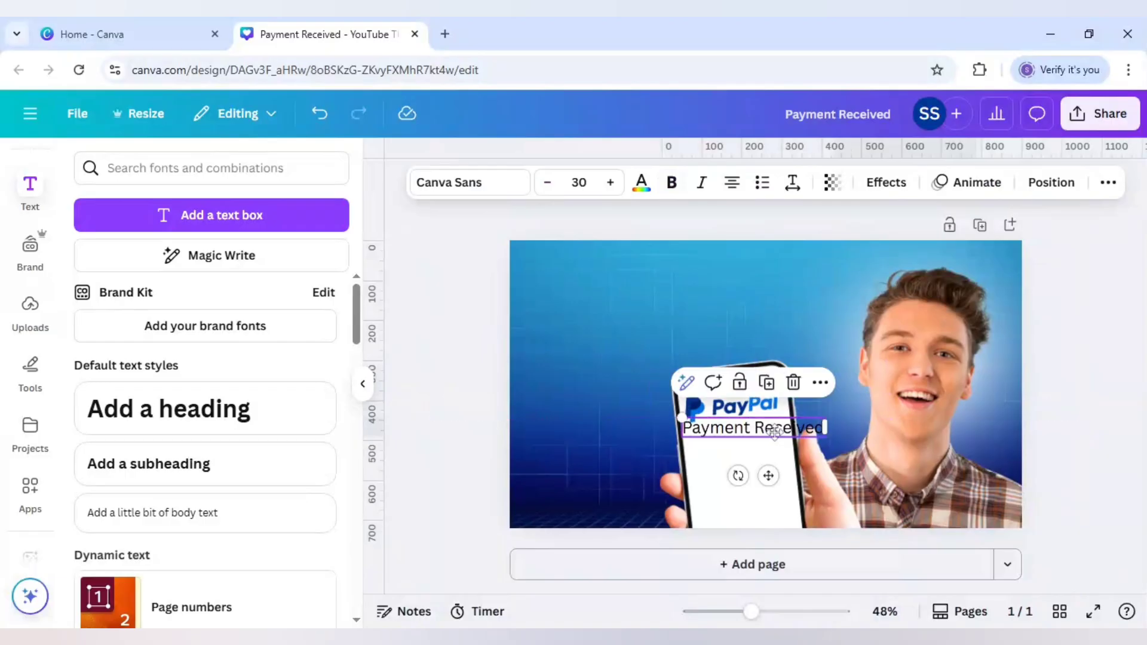
Change the font of the "Payment Received" text to Poppins Regular.
{"action": "left_click", "coordinate": [484, 184]}
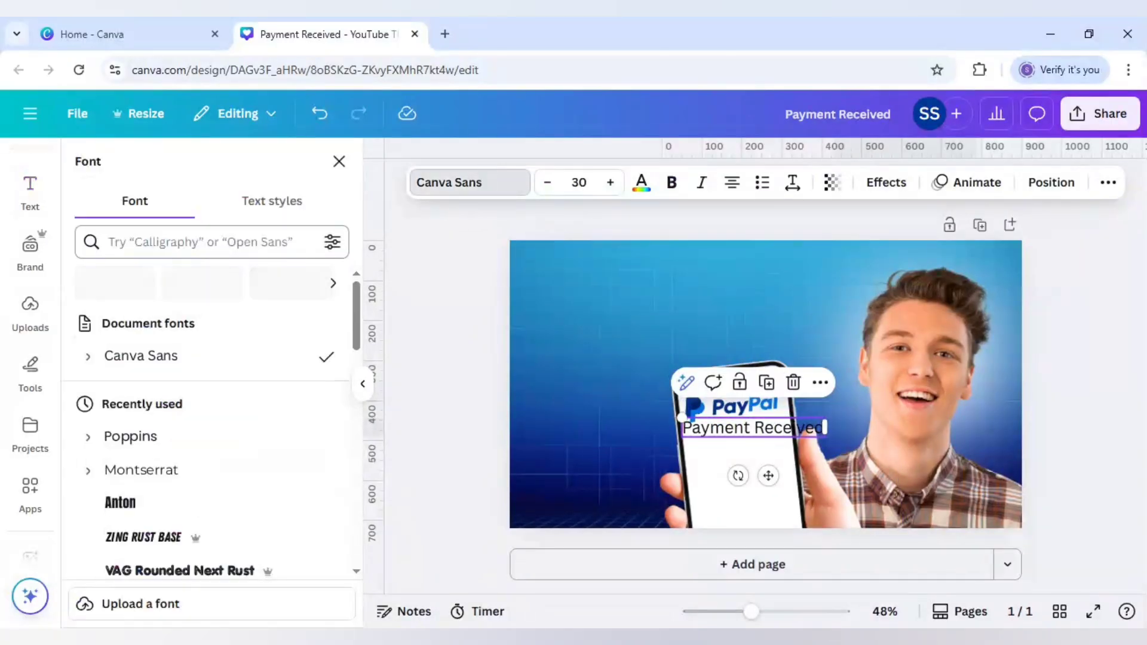
{"action": "type", "text": "poppins"}
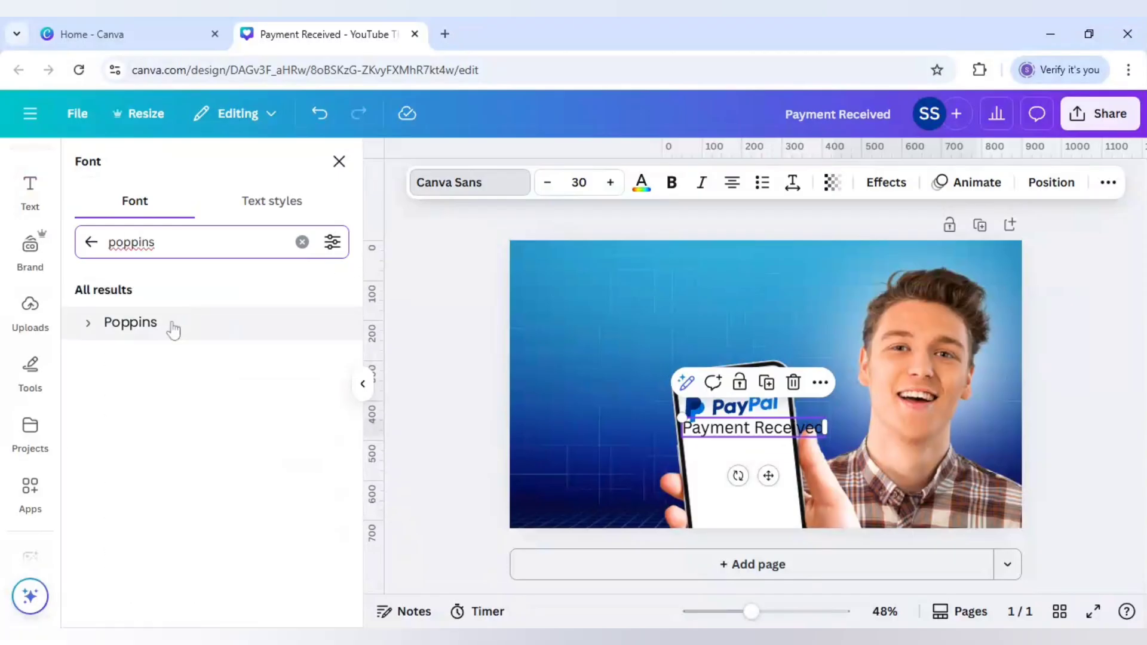
{"action": "left_click", "coordinate": [90, 325]}
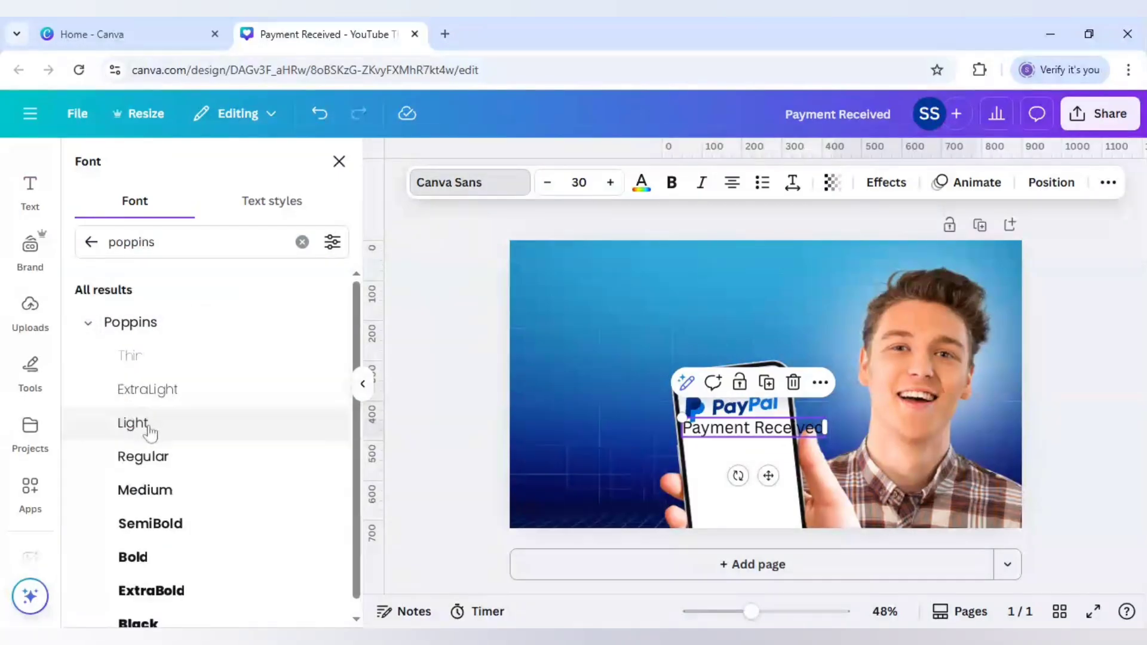
{"action": "left_click", "coordinate": [153, 457]}
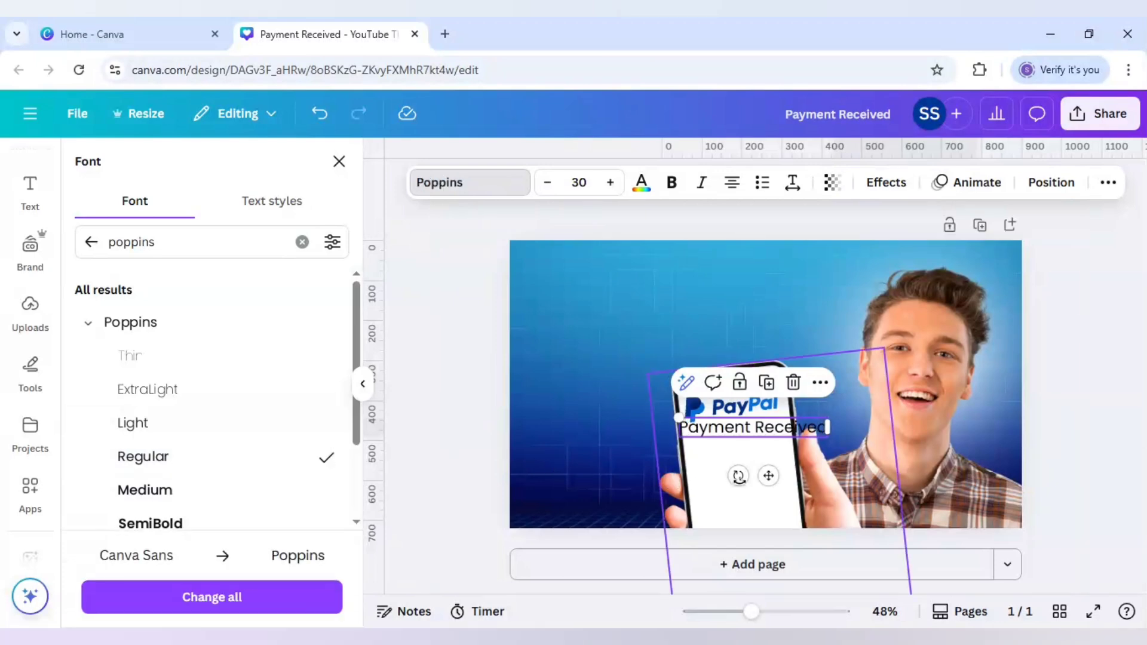
Tilt the "Payment Received" text to match the phone's angle and set its font size to 18.
{"action": "left_click_drag", "start_coordinate": [738, 476], "coordinate": [747, 483]}
{"action": "left_click_drag", "start_coordinate": [750, 432], "coordinate": [753, 436]}
{"action": "left_click", "coordinate": [579, 182]}
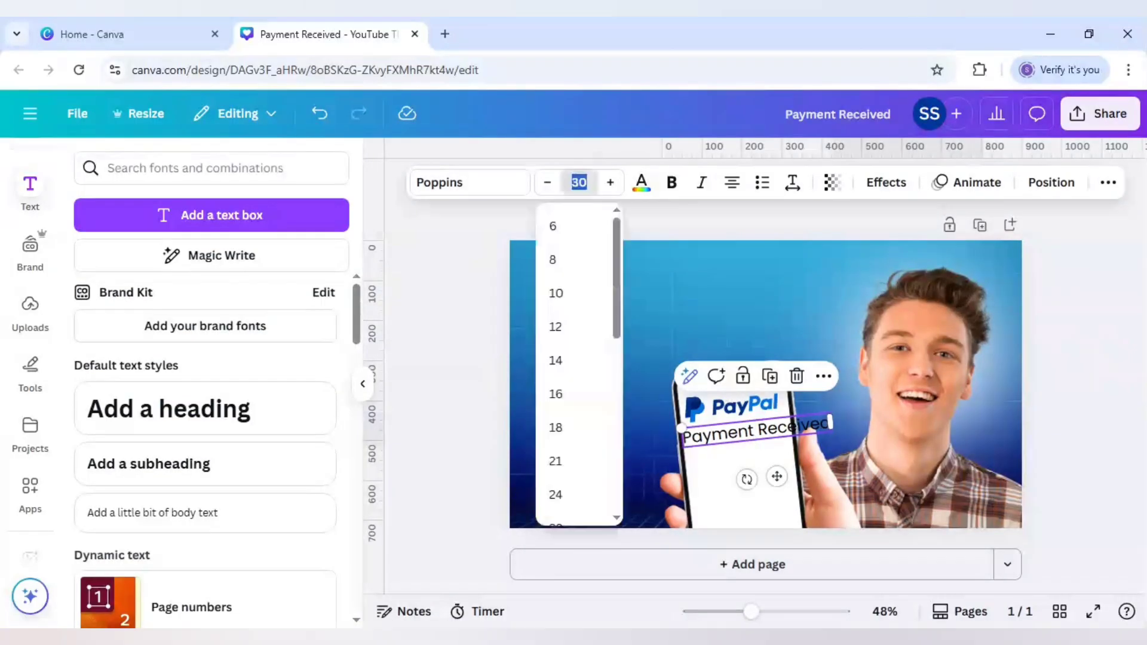
{"action": "left_click", "coordinate": [555, 427]}
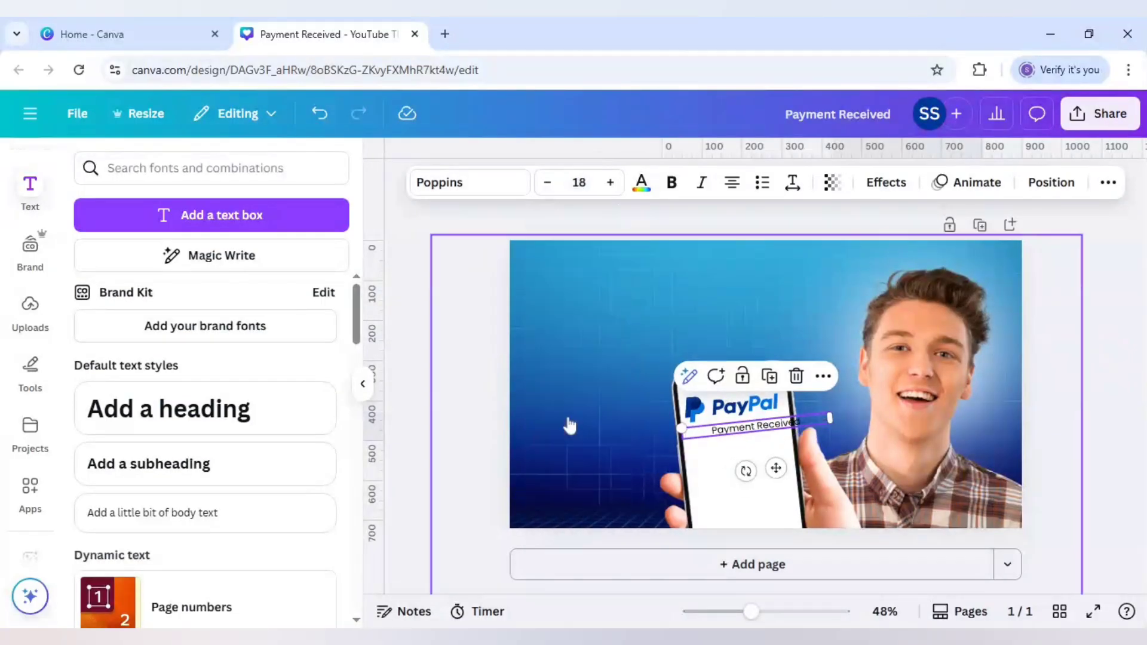
Position the "Payment Received" text centred on the phone screen beneath the PayPal logo, nudging it slightly left.
{"action": "left_click_drag", "start_coordinate": [776, 475], "coordinate": [735, 478]}
{"action": "left_click", "coordinate": [615, 409]}
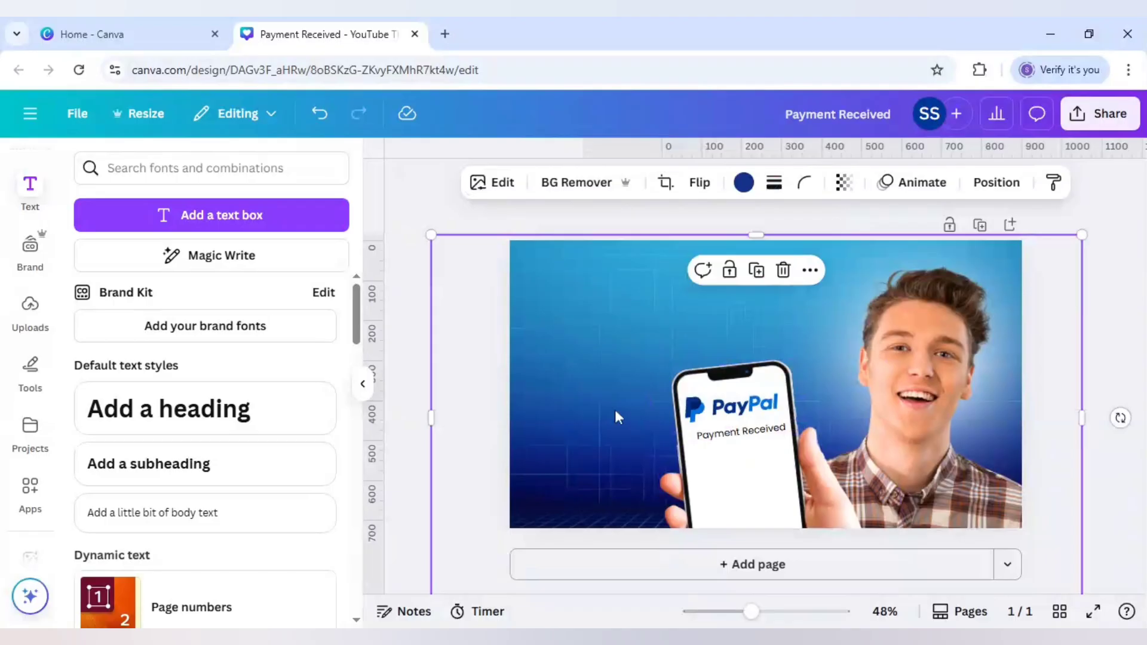
{"action": "left_click", "coordinate": [723, 438]}
{"action": "key", "text": "Left"}
{"action": "key", "text": "Left"}
{"action": "key", "text": "Left"}
{"action": "key", "text": "Left"}
{"action": "key", "text": "Left"}
{"action": "key", "text": "Left"}
{"action": "key", "text": "Left"}
{"action": "key", "text": "Left"}
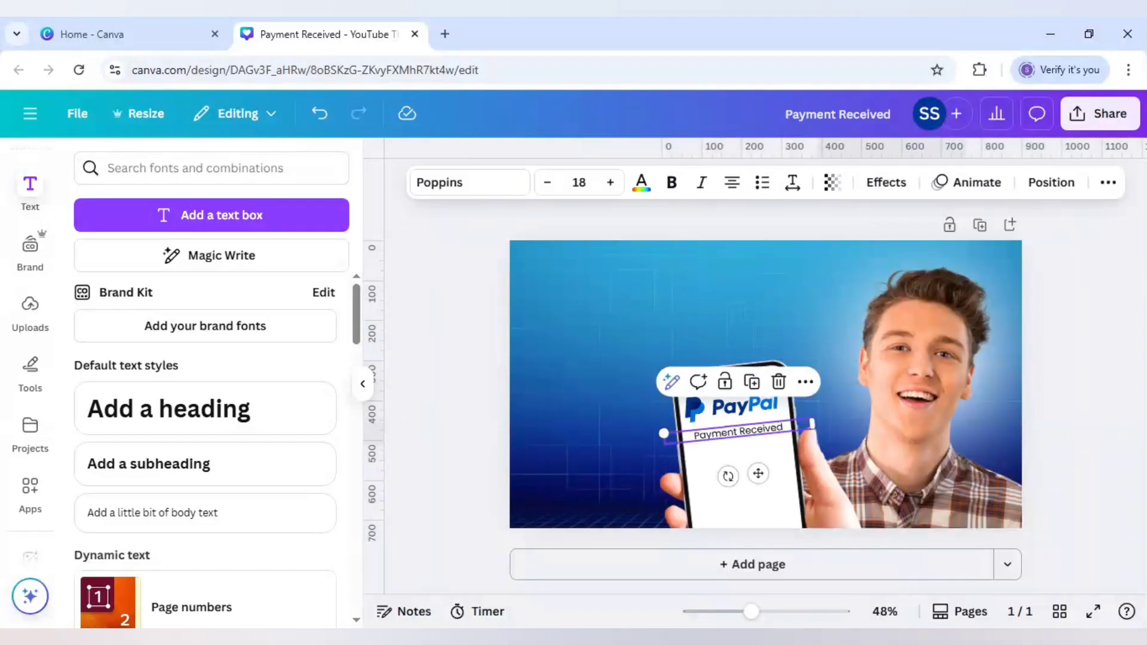
Duplicate the "Payment Received" text, place the copy right below it and replace its wording with "$ 23,468".
{"action": "left_click", "coordinate": [752, 382]}
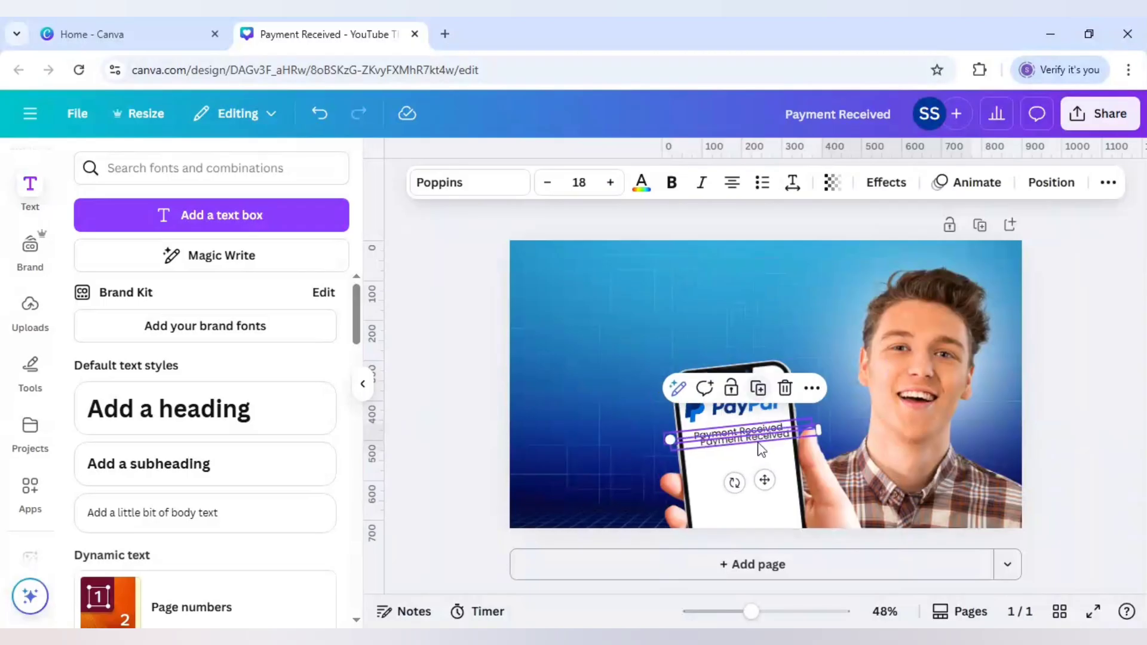
{"action": "left_click_drag", "start_coordinate": [759, 439], "coordinate": [757, 455]}
{"action": "double_click", "coordinate": [757, 457]}
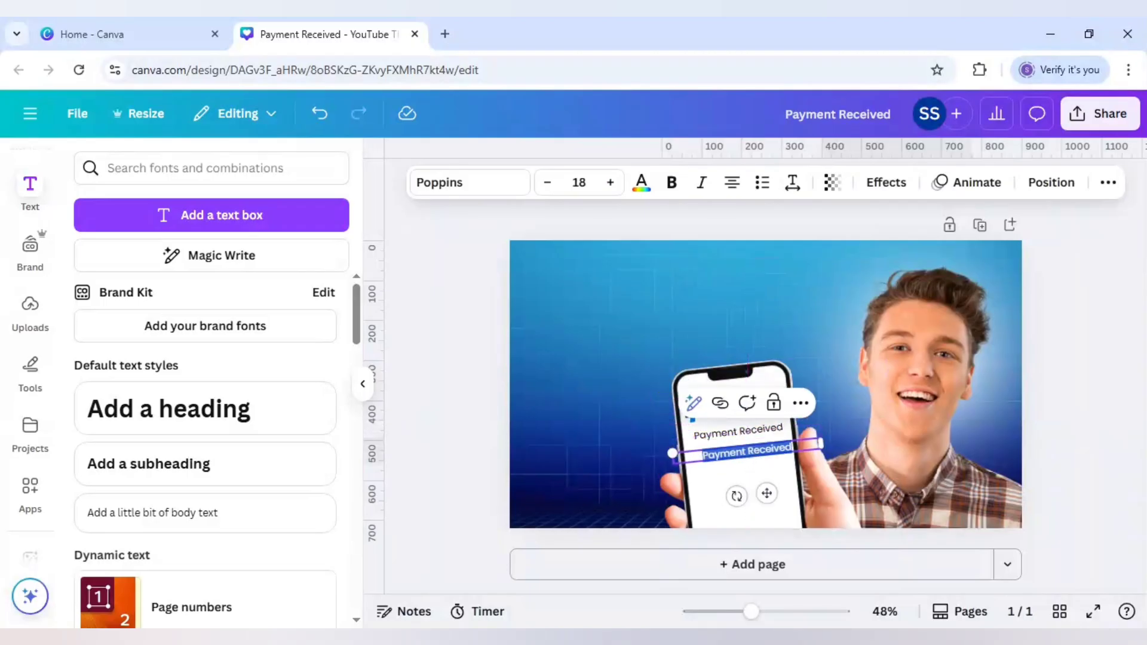
{"action": "type", "text": "$ 23,468"}
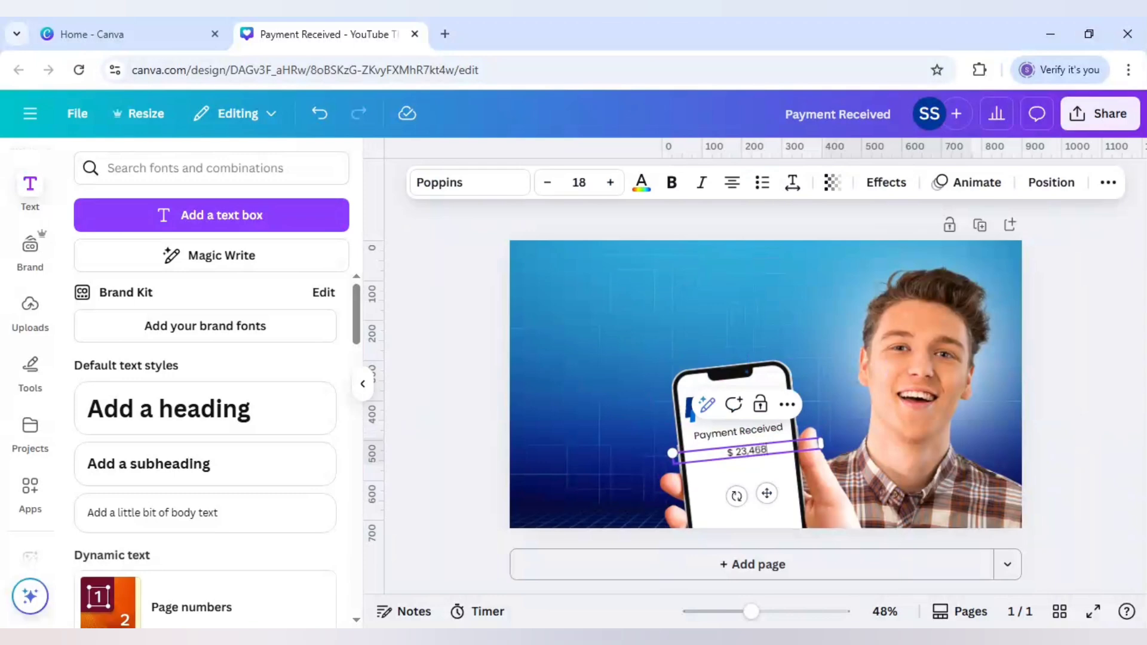
{"action": "left_click", "coordinate": [714, 483]}
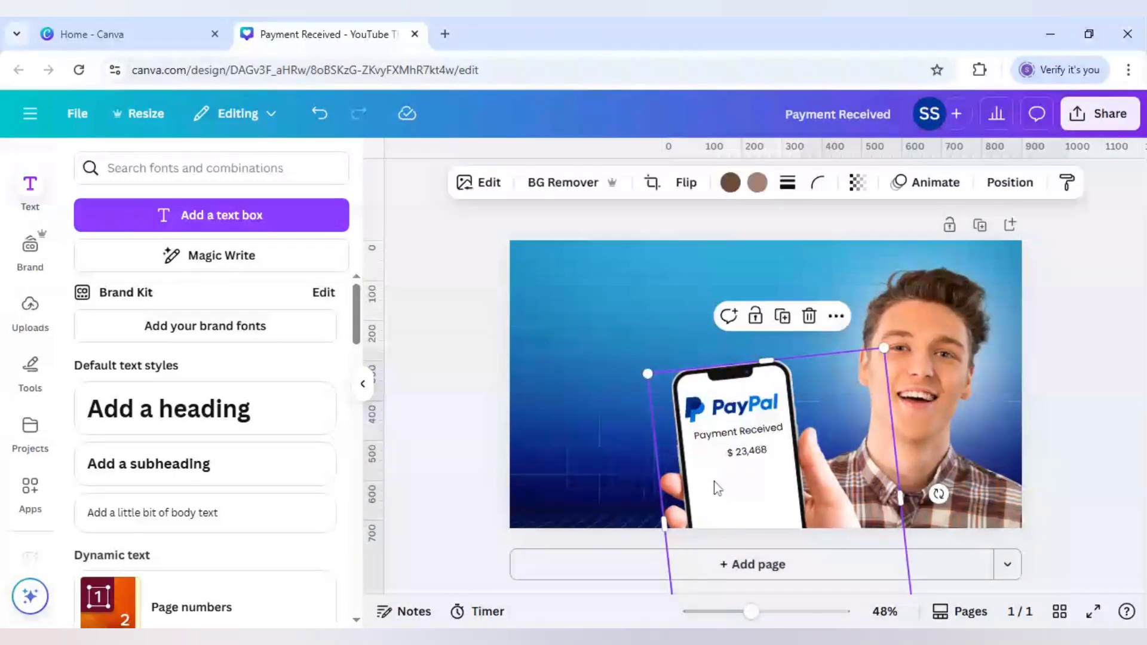
Set the font weight of the "$ 23,468" text to Poppins ExtraBold.
{"action": "left_click", "coordinate": [743, 455]}
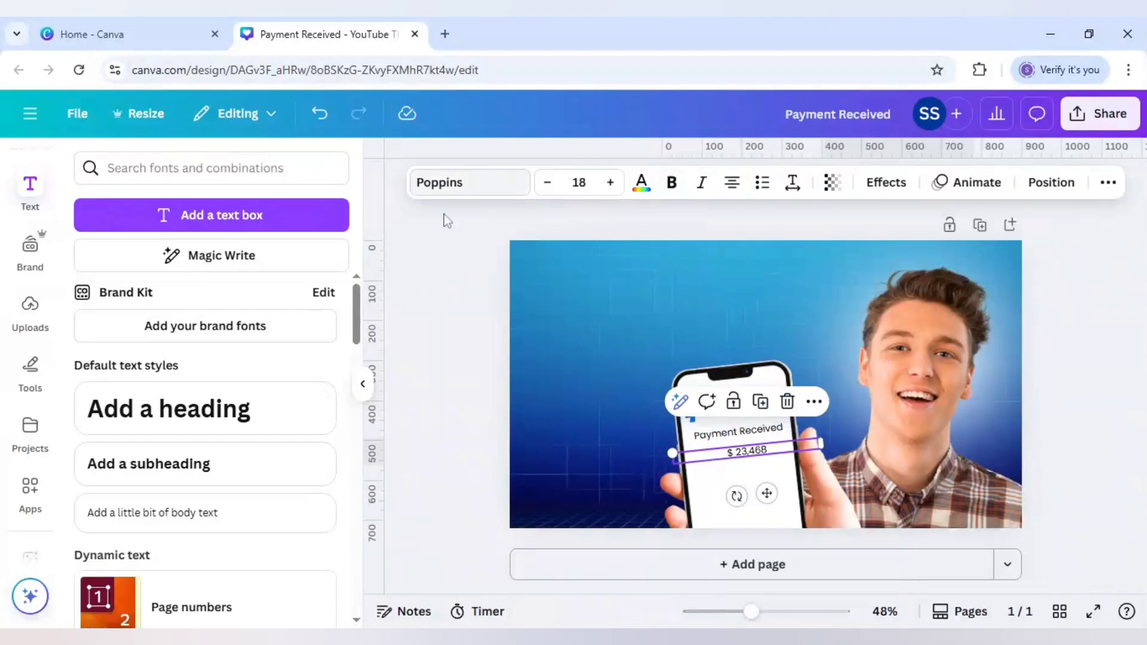
{"action": "left_click", "coordinate": [478, 184]}
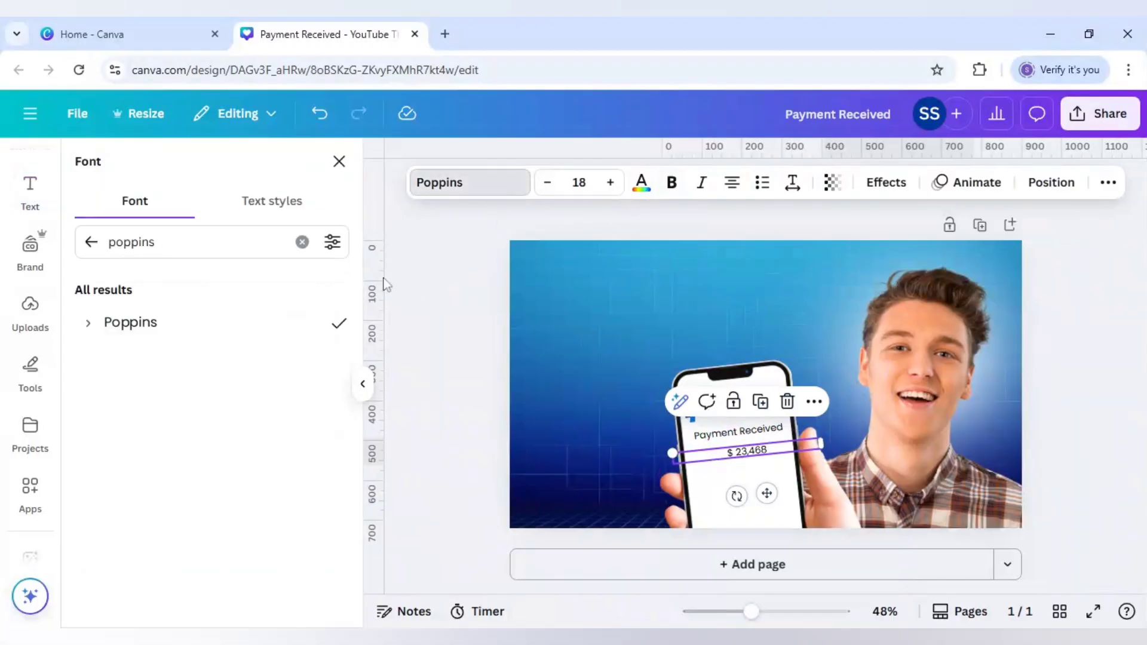
{"action": "left_click", "coordinate": [90, 324]}
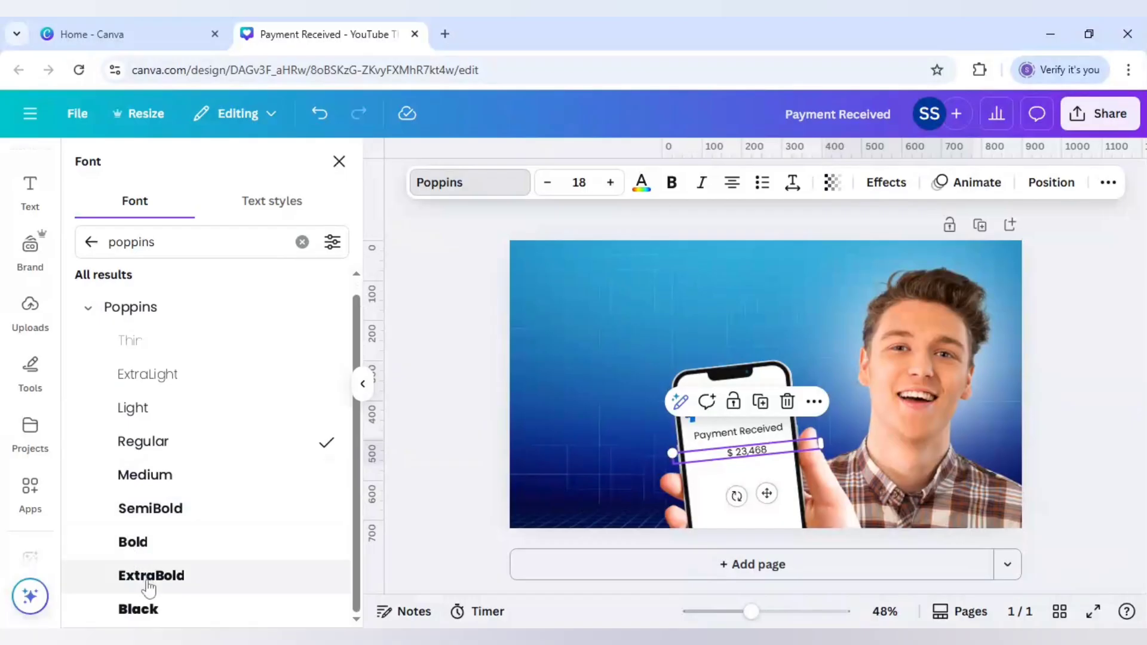
{"action": "left_click", "coordinate": [144, 575]}
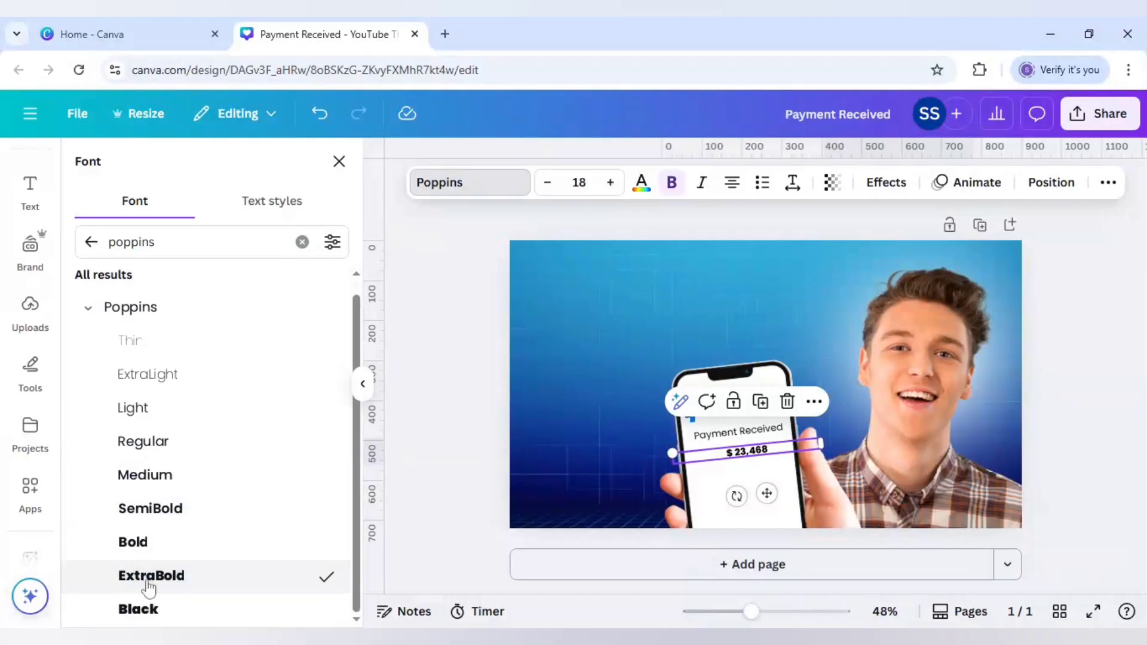
Colour the "$ 23,468" text dark green, using the custom colour #00763D.
{"action": "left_click", "coordinate": [642, 182]}
{"action": "scroll", "coordinate": [253, 382], "scroll_direction": "down", "scroll_amount": 3}
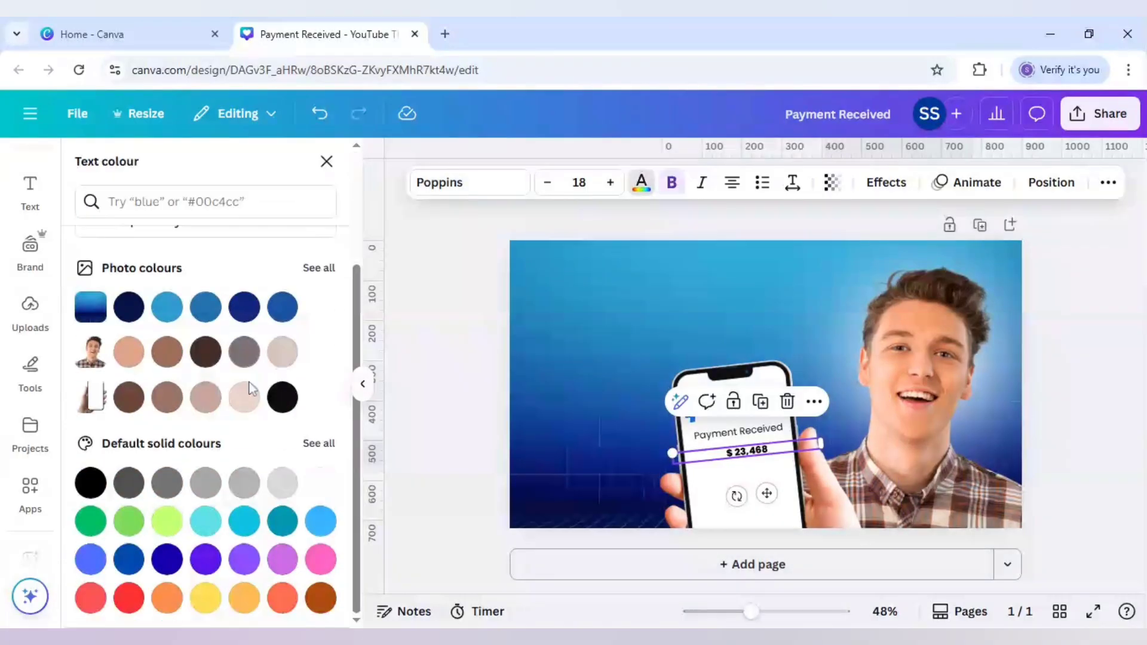
{"action": "left_click", "coordinate": [90, 521]}
{"action": "scroll", "coordinate": [89, 514], "scroll_direction": "up", "scroll_amount": 4}
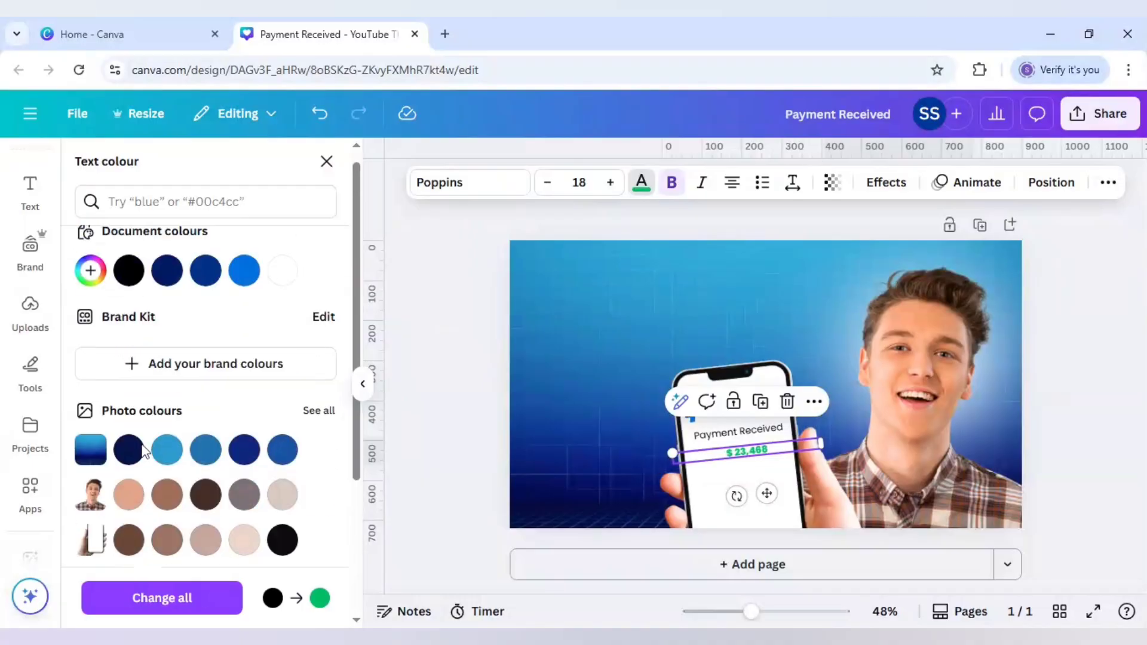
{"action": "left_click", "coordinate": [90, 285]}
{"action": "left_click_drag", "start_coordinate": [321, 352], "coordinate": [326, 373]}
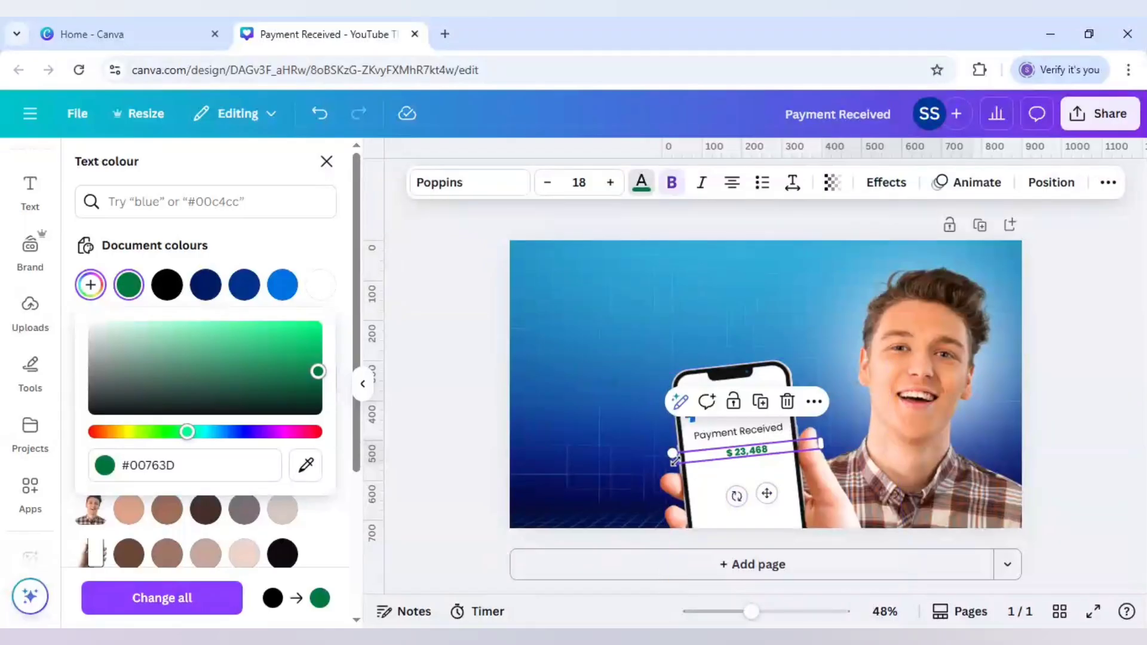
Enlarge the "$ 23,468" text to font size 36 and resize its box to fit on one line beneath "Payment Received".
{"action": "left_click_drag", "start_coordinate": [678, 467], "coordinate": [749, 464]}
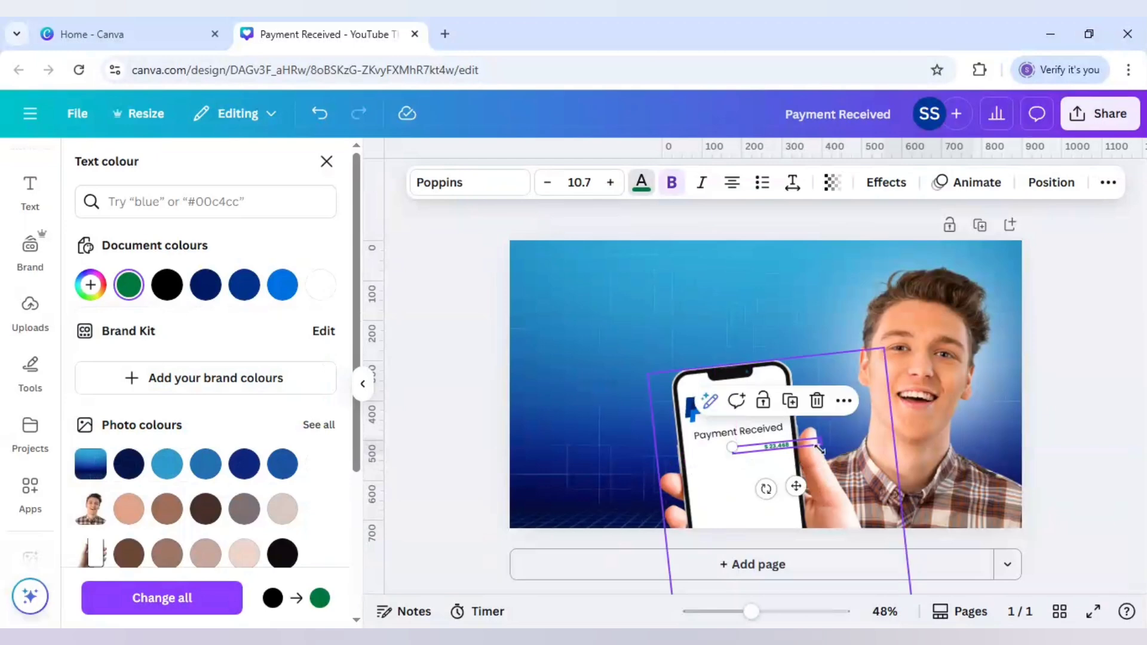
{"action": "left_click_drag", "start_coordinate": [823, 443], "coordinate": [768, 448]}
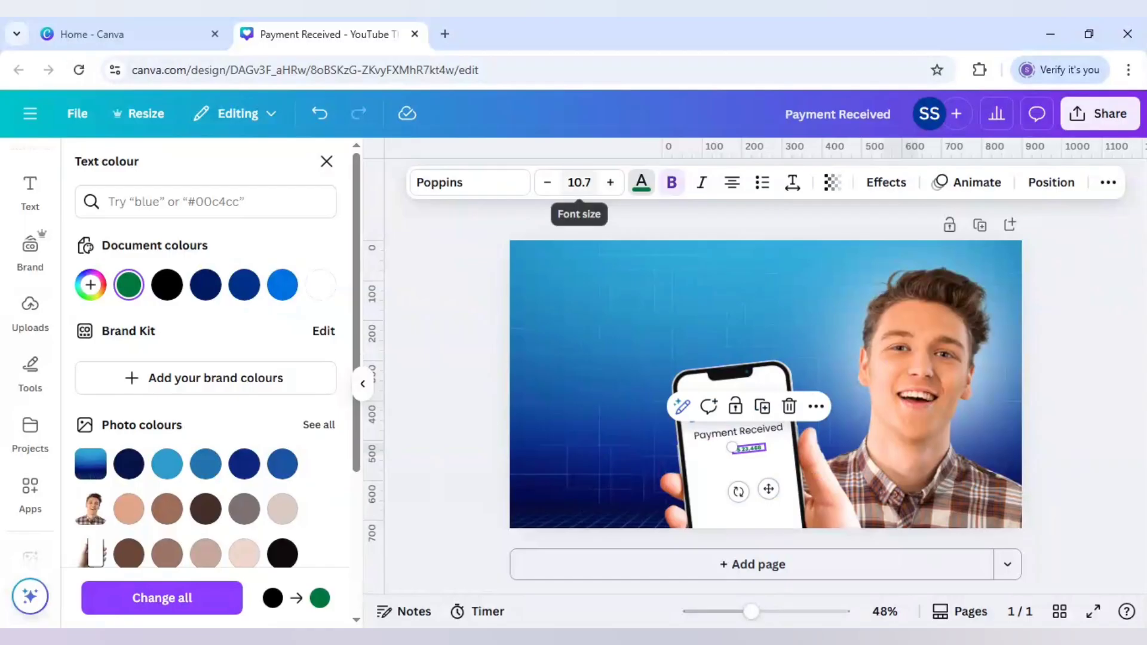
{"action": "left_click", "coordinate": [586, 190]}
{"action": "scroll", "coordinate": [580, 310], "scroll_direction": "down", "scroll_amount": 2}
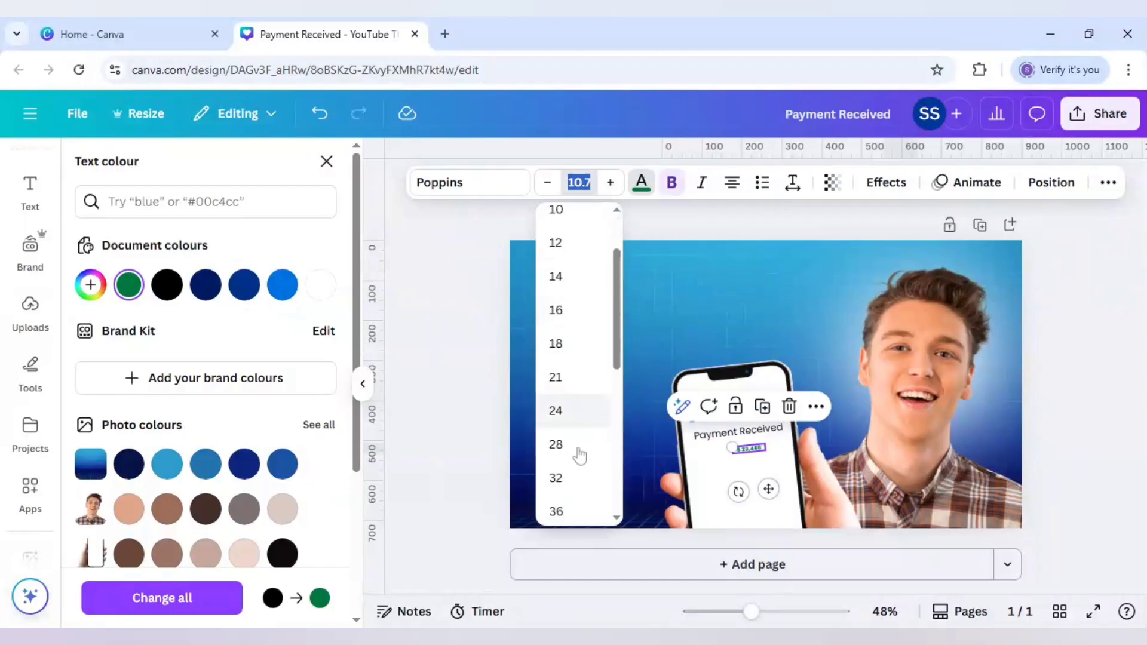
{"action": "left_click", "coordinate": [573, 509]}
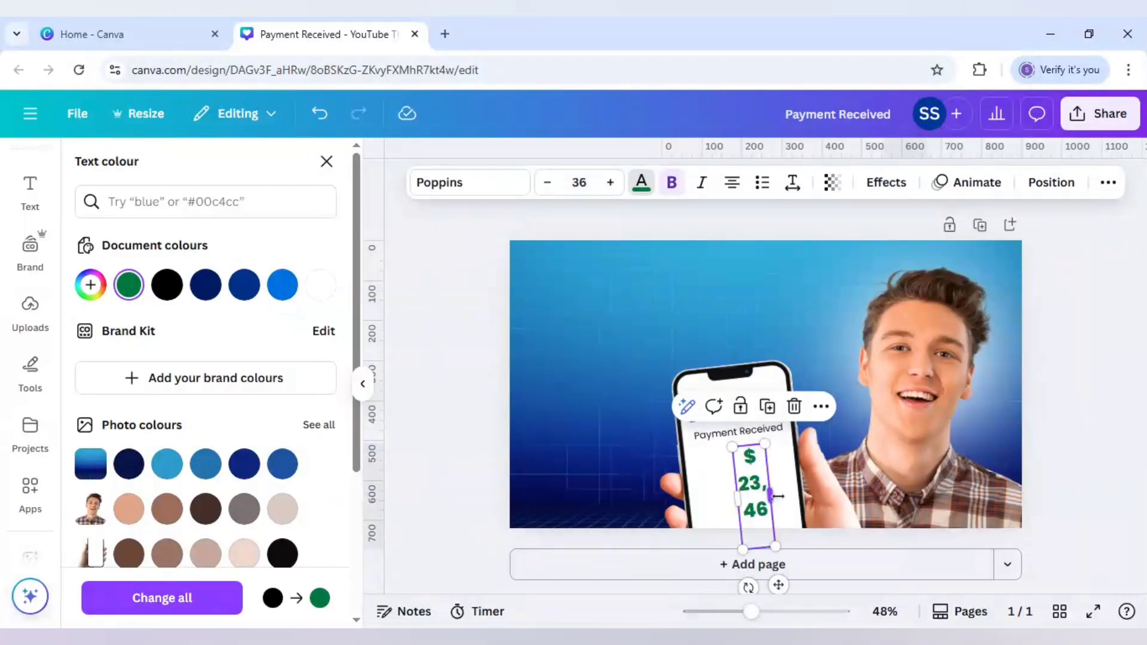
{"action": "mouse_move", "coordinate": [770, 495]}
{"action": "left_mouse_down"}
{"action": "mouse_move", "coordinate": [872, 505]}
{"action": "mouse_move", "coordinate": [765, 497]}
{"action": "left_mouse_up"}
{"action": "left_click", "coordinate": [706, 370]}
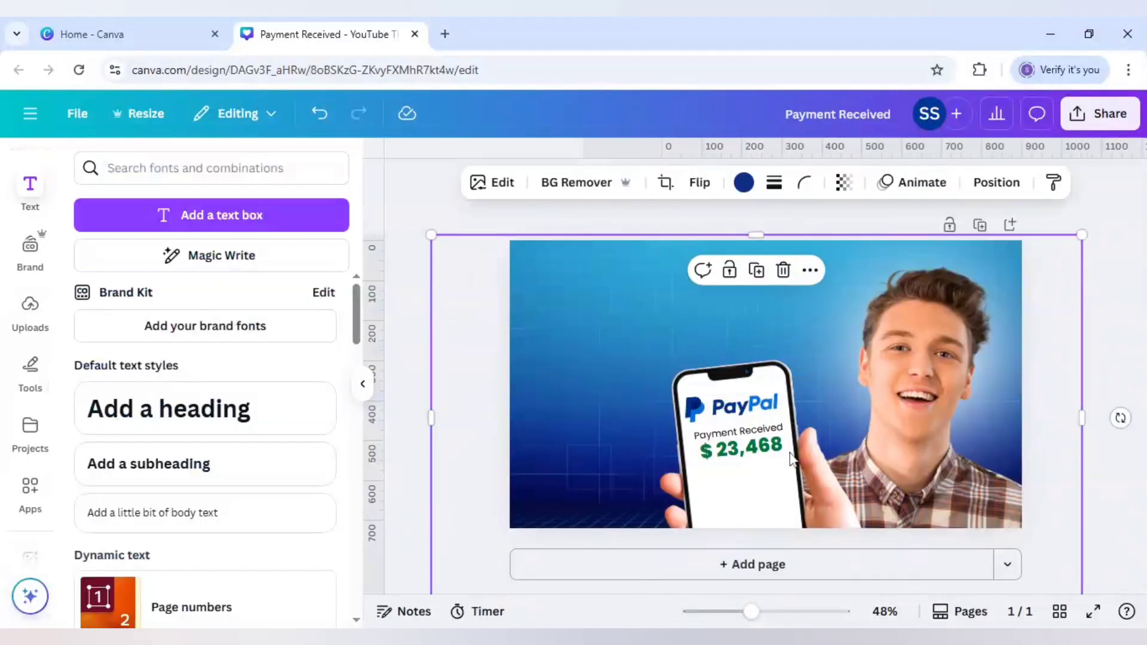
Nudge the "$ 23,468" amount slightly down to leave a gap beneath "Payment Received".
{"action": "left_click", "coordinate": [754, 453]}
{"action": "key", "text": "Down"}
{"action": "key", "text": "Down"}
{"action": "key", "text": "Down"}
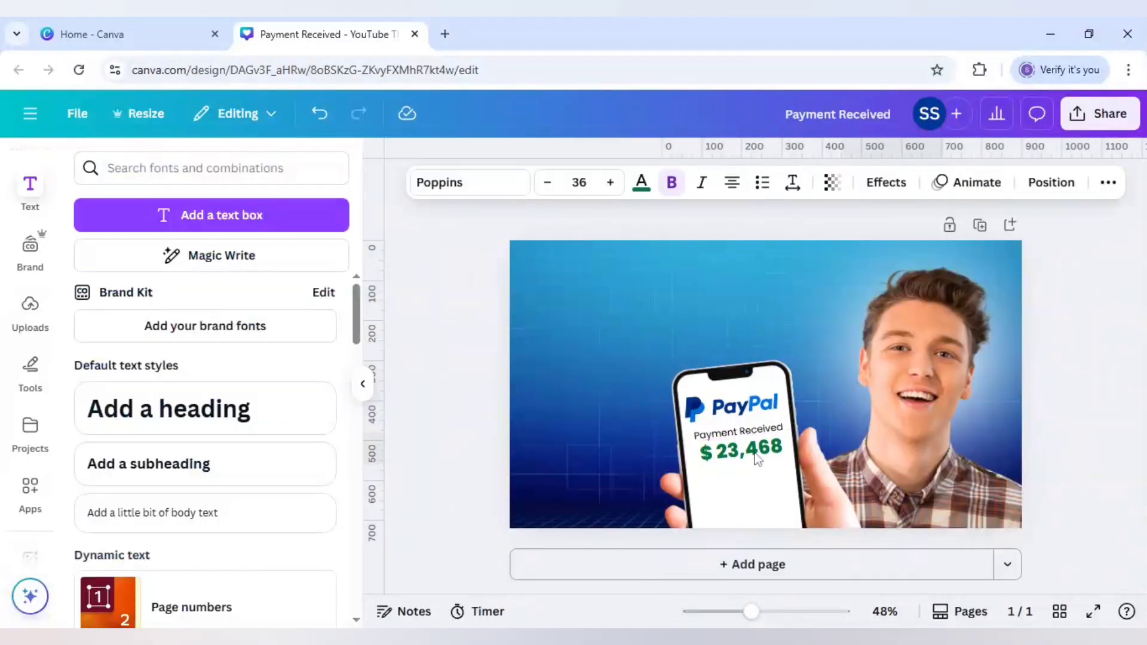
Nudge the "$ 23,468" amount down and place a duplicate of the "Payment Received" text beneath it, reworded as "Paid".
{"action": "key", "text": "Down"}
{"action": "key", "text": "Down"}
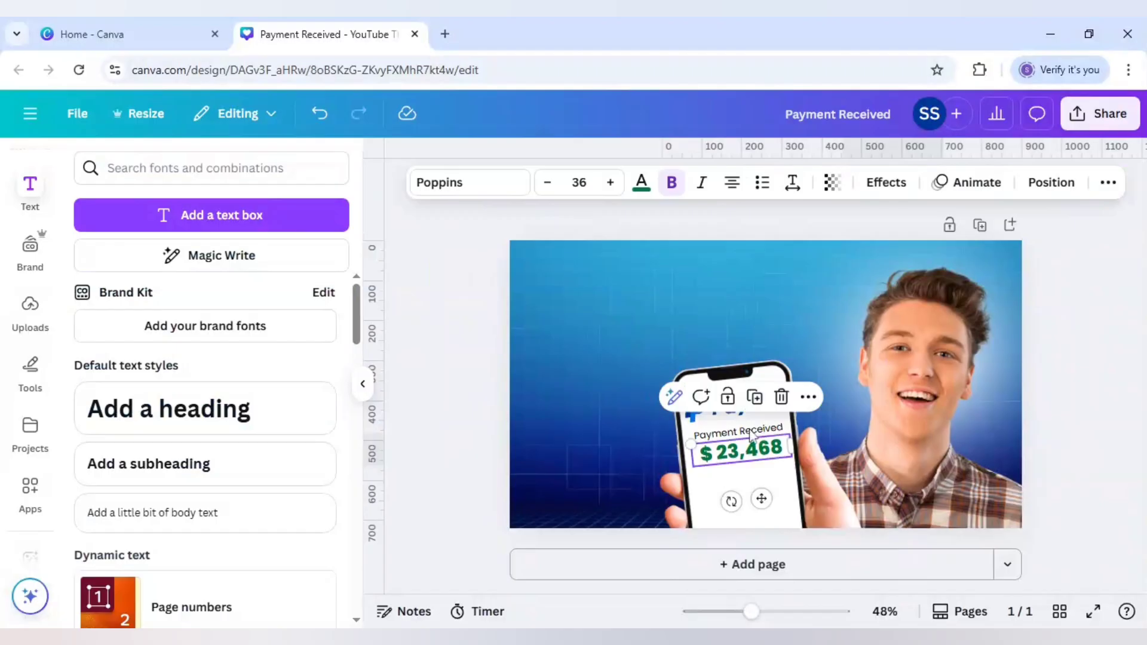
{"action": "left_click", "coordinate": [730, 436]}
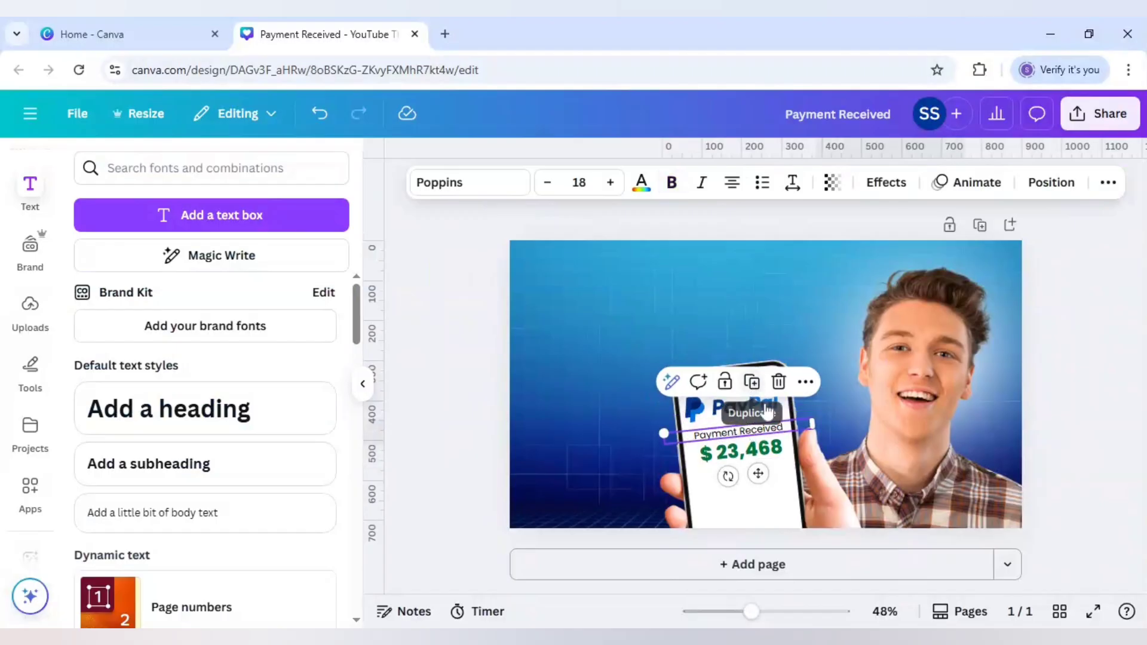
{"action": "left_click", "coordinate": [757, 389]}
{"action": "left_click_drag", "start_coordinate": [767, 445], "coordinate": [763, 472]}
{"action": "double_click", "coordinate": [764, 475]}
{"action": "type", "text": "Paid"}
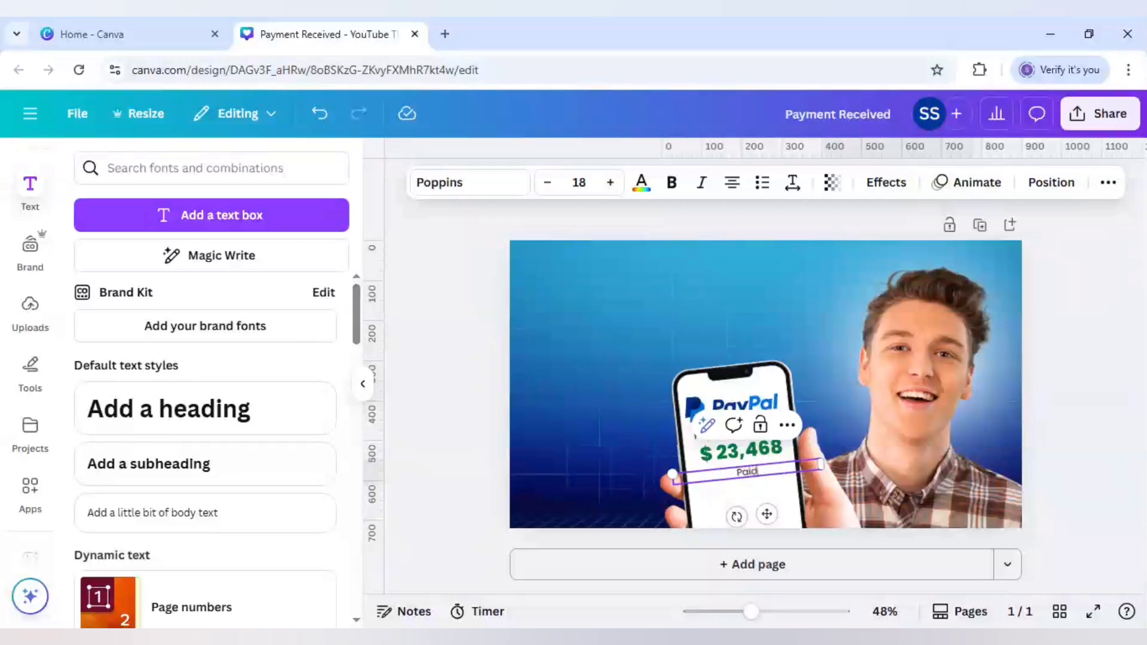
{"action": "left_click", "coordinate": [600, 439]}
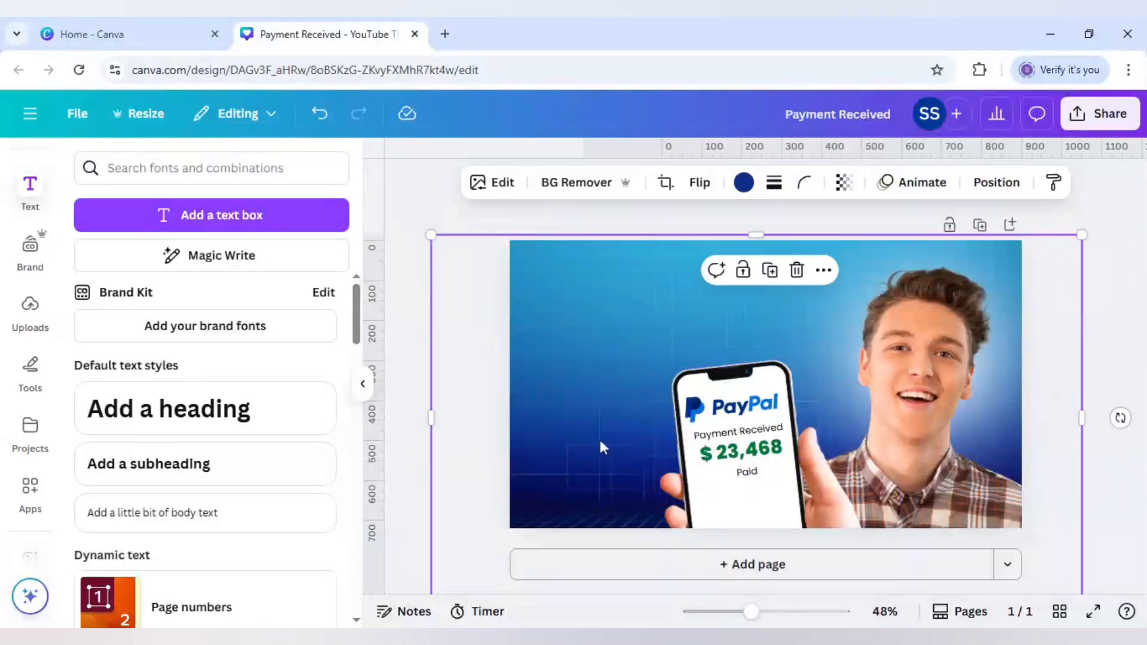
{"action": "left_click", "coordinate": [747, 483]}
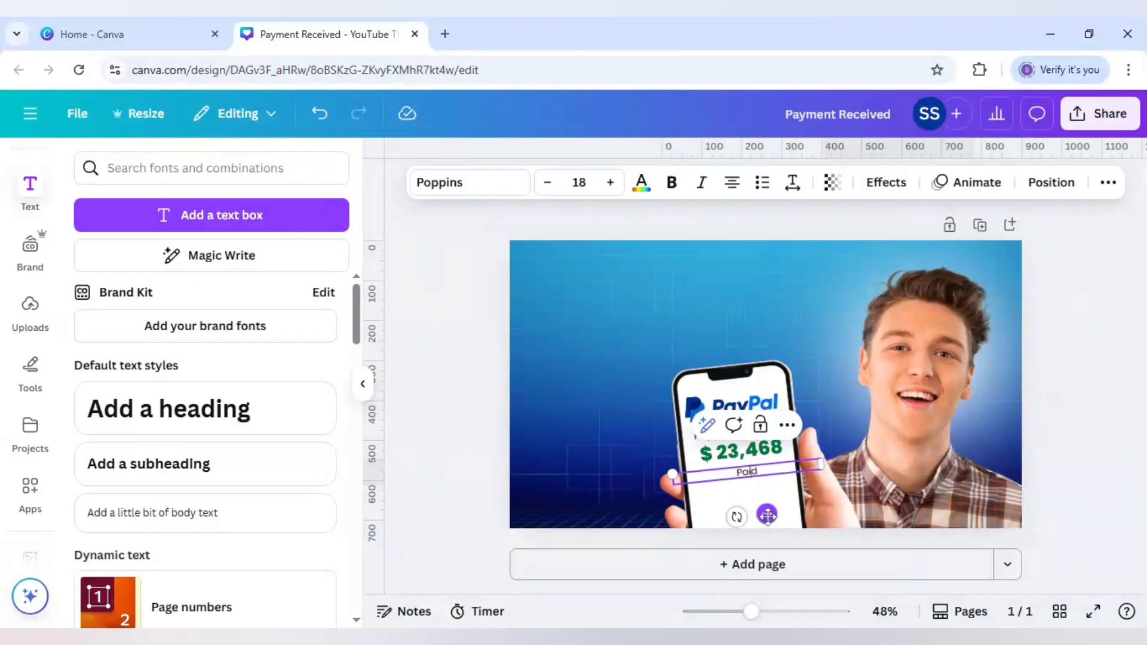
{"action": "left_click_drag", "start_coordinate": [767, 514], "coordinate": [768, 520]}
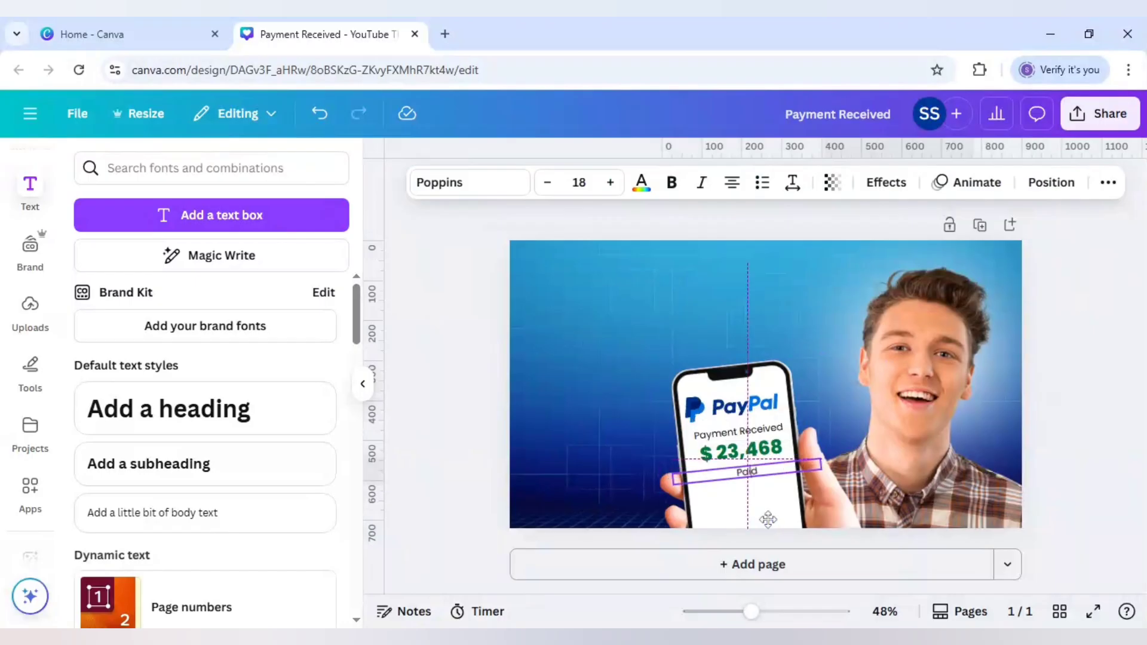
{"action": "left_click", "coordinate": [600, 425]}
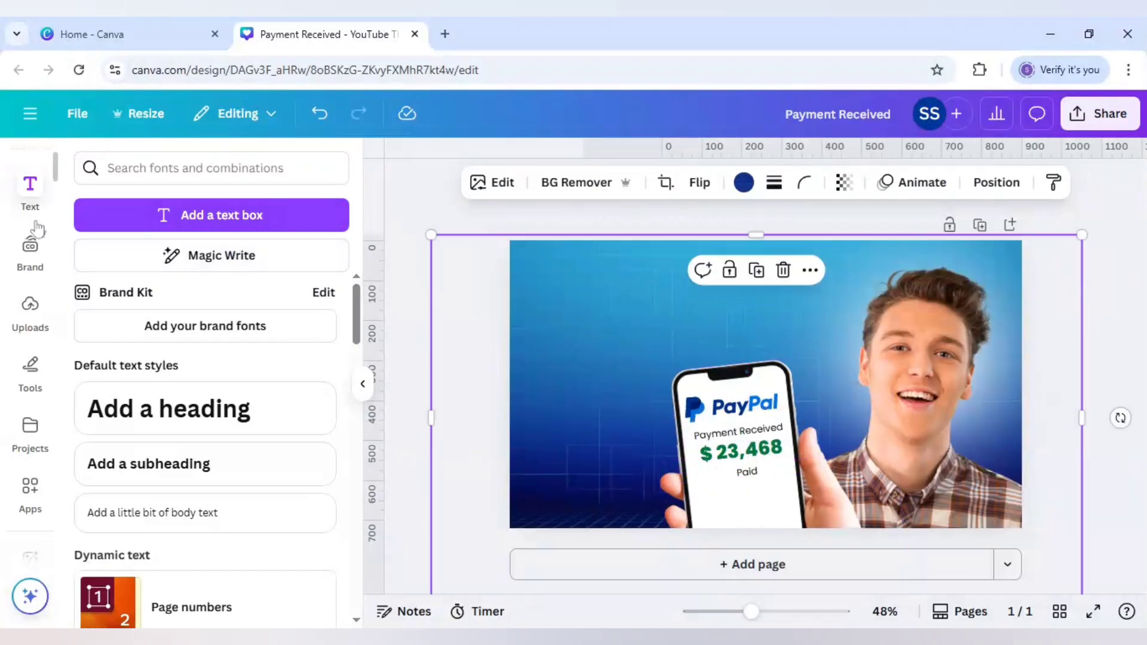
Search the graphics elements for "verified" and insert the blue badge with the white check mark.
{"action": "scroll", "coordinate": [37, 229], "scroll_direction": "up", "scroll_amount": 2}
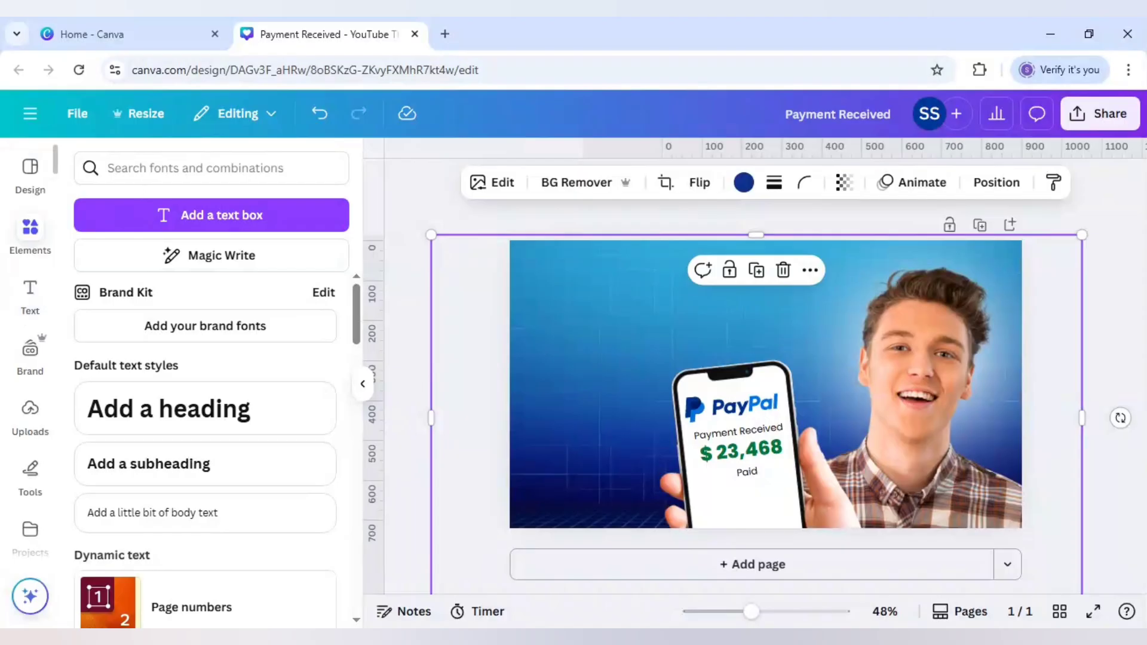
{"action": "left_click", "coordinate": [30, 233]}
{"action": "left_click", "coordinate": [163, 168]}
{"action": "key", "text": "Return"}
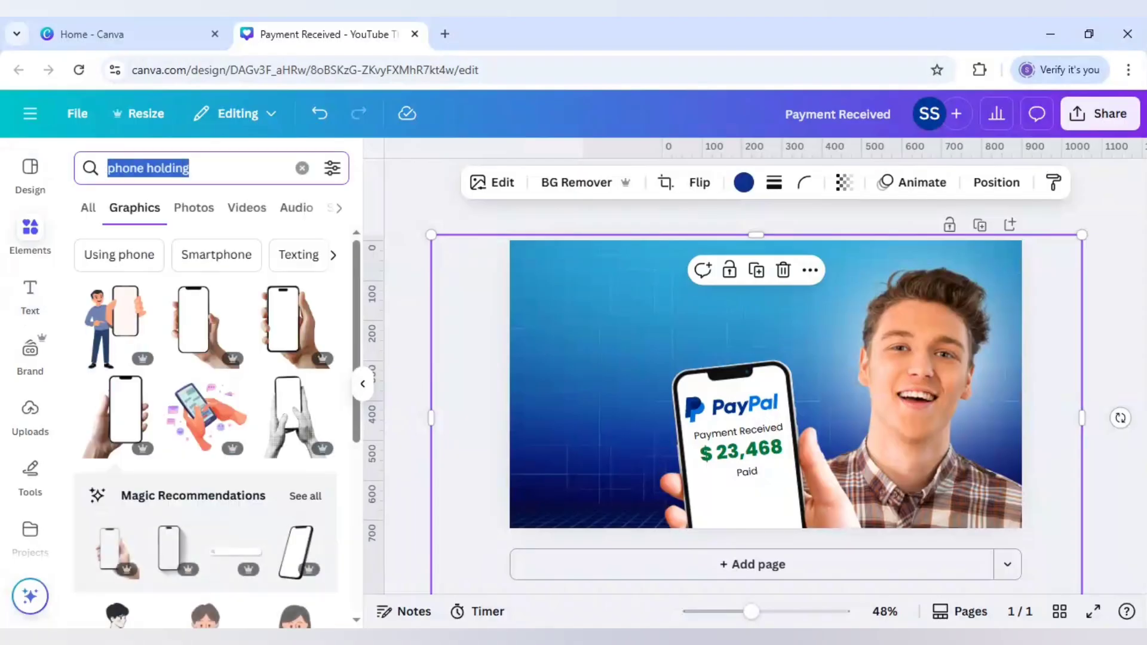
{"action": "type", "text": "verified"}
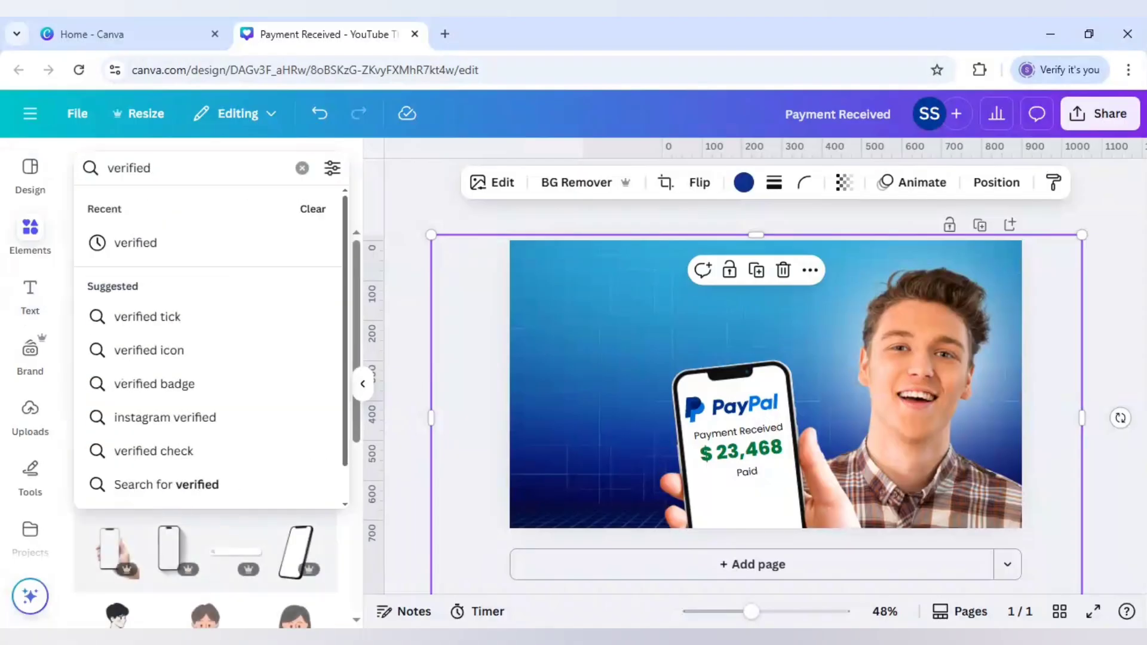
{"action": "key", "text": "Return"}
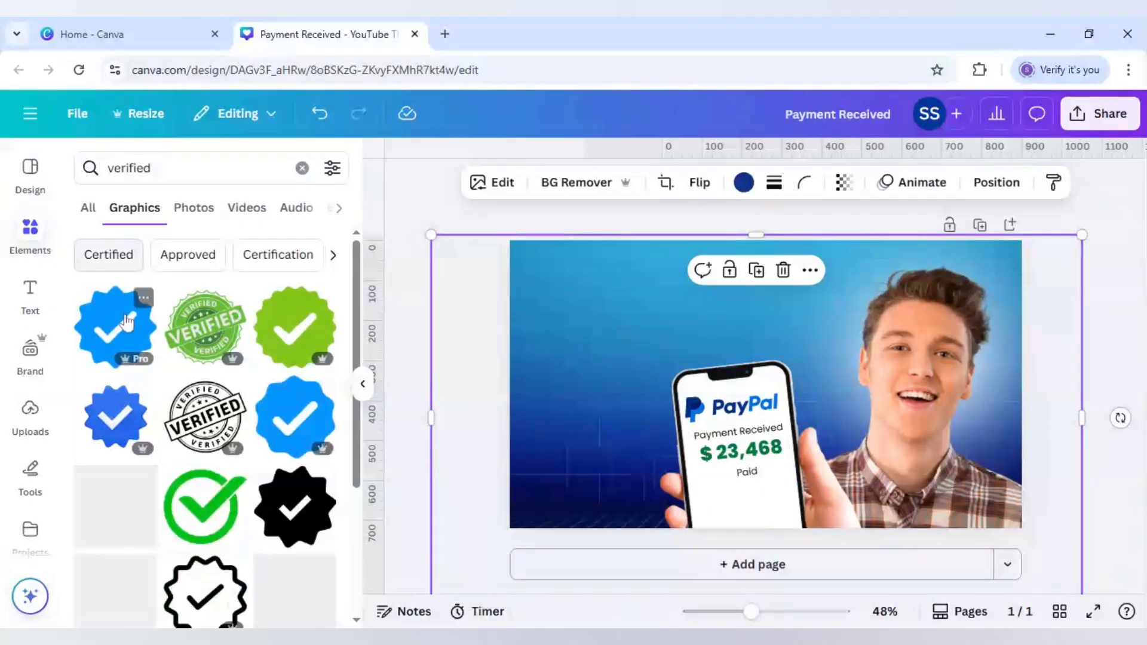
{"action": "left_click", "coordinate": [119, 344]}
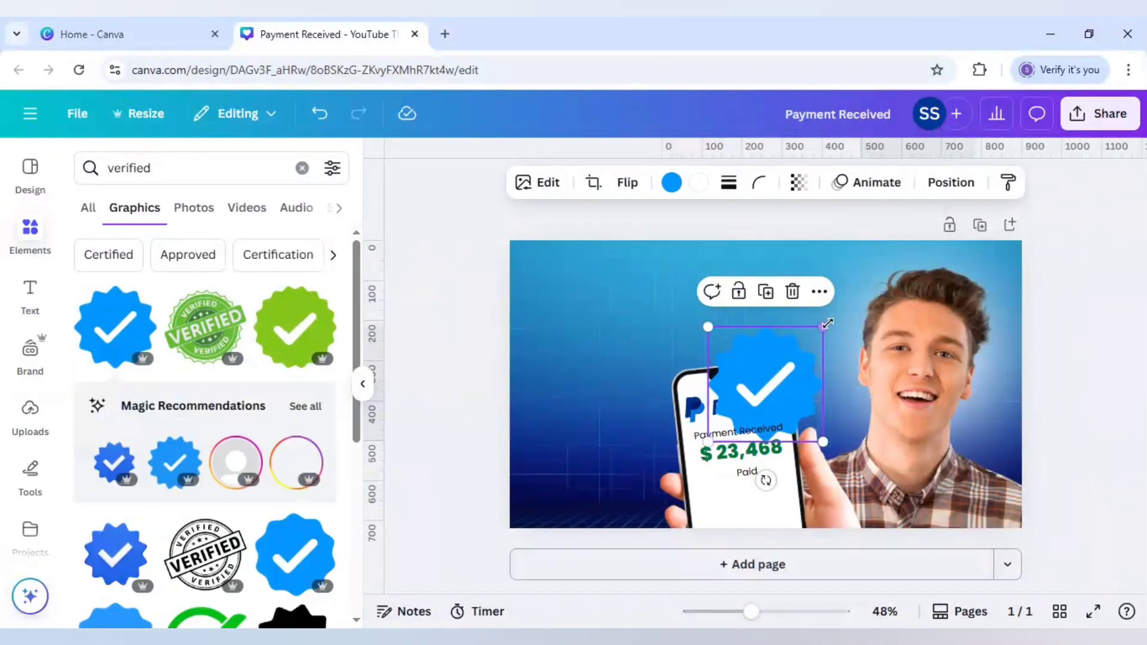
Shrink the blue check badge to about the height of the "Paid" text and place it just before the word.
{"action": "left_click_drag", "start_coordinate": [823, 327], "coordinate": [735, 429]}
{"action": "left_click_drag", "start_coordinate": [727, 482], "coordinate": [741, 515]}
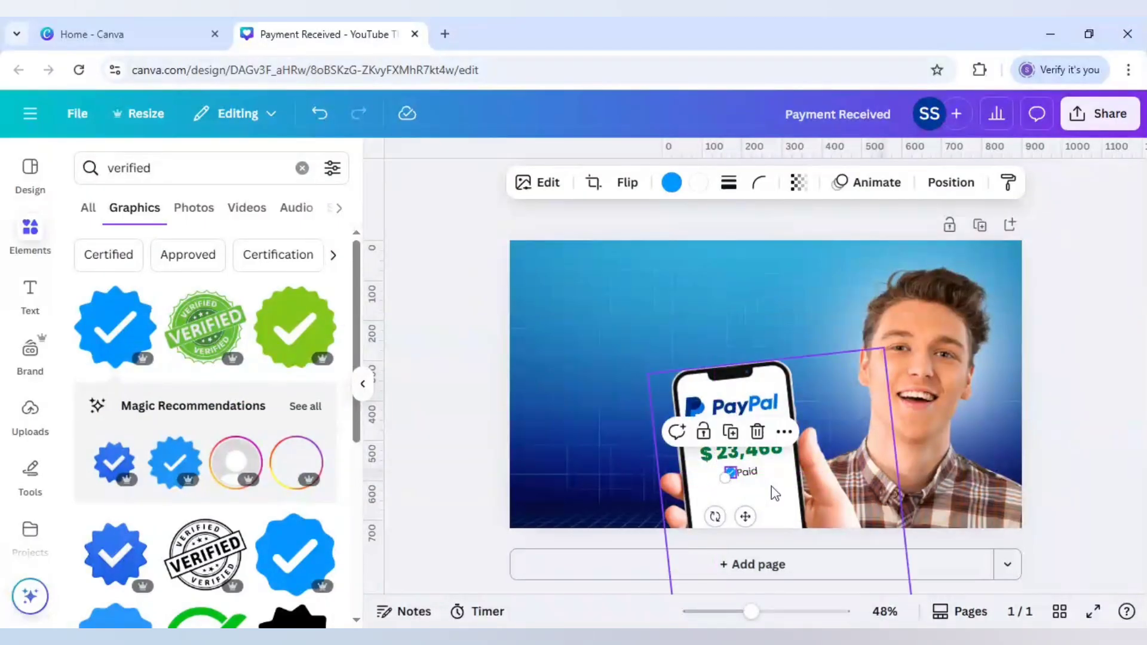
{"action": "left_click", "coordinate": [774, 493]}
{"action": "left_click", "coordinate": [775, 493]}
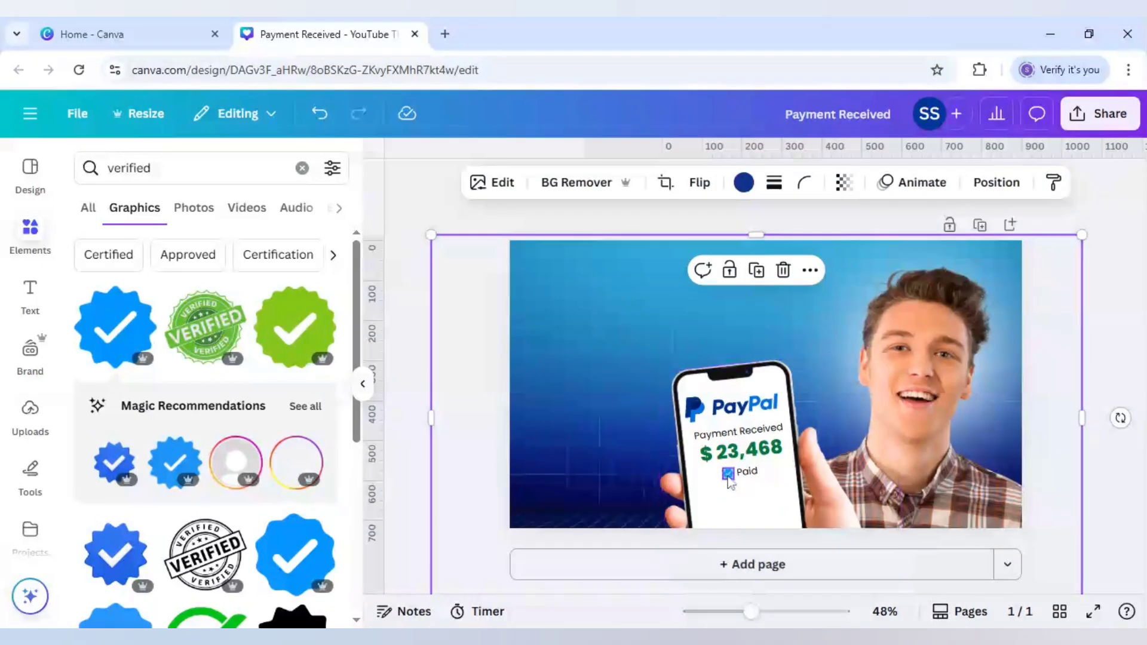
Enlarge the check badge and "Paid" text together to font size 21.4 and centre them beneath the amount.
{"action": "left_click", "coordinate": [753, 478]}
{"action": "left_click", "coordinate": [753, 478], "text": "shift"}
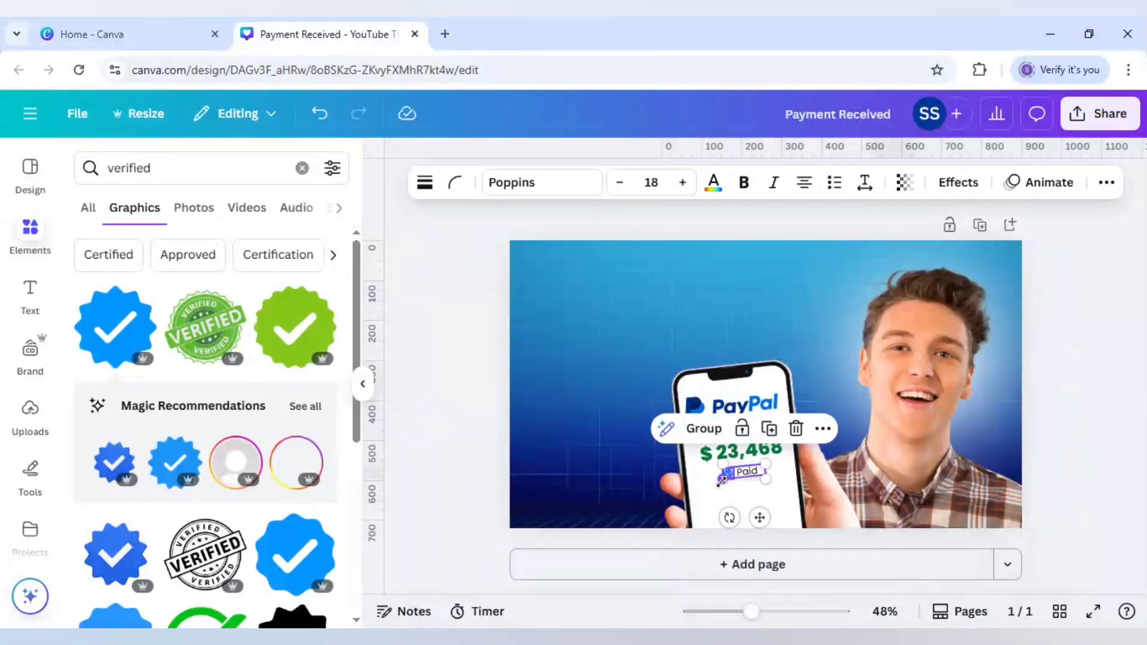
{"action": "left_click_drag", "start_coordinate": [721, 480], "coordinate": [717, 484]}
{"action": "left_click_drag", "start_coordinate": [765, 516], "coordinate": [767, 515]}
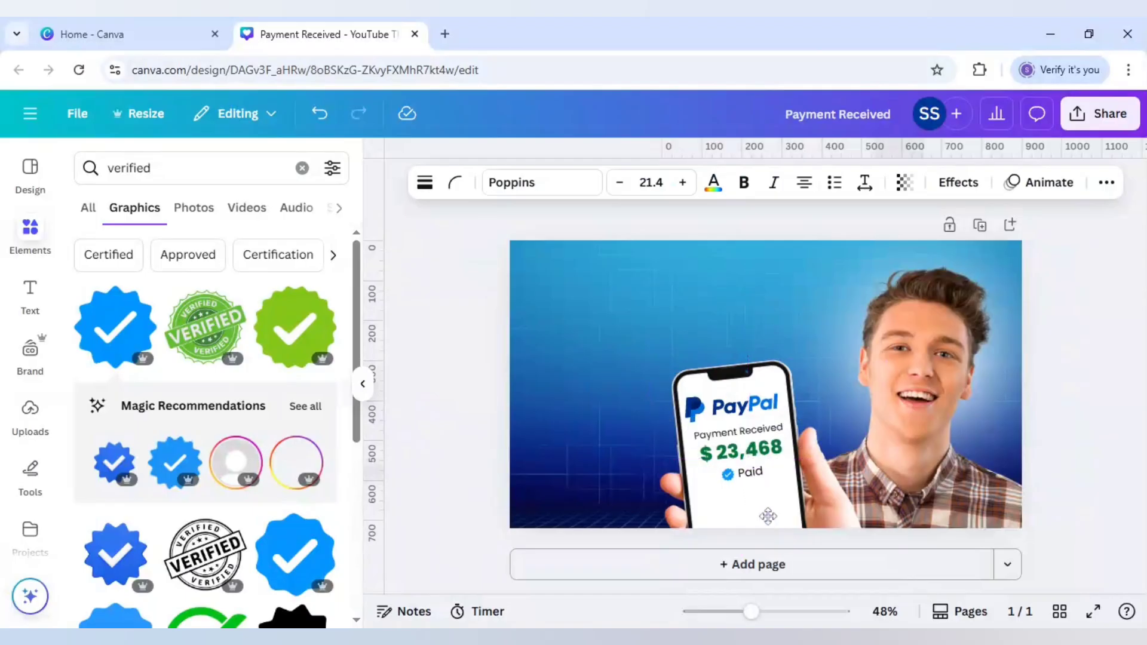
{"action": "left_click", "coordinate": [454, 412]}
Add a heading reading "5" and place it in the upper-left corner of the thumbnail.
{"action": "left_click", "coordinate": [29, 298]}
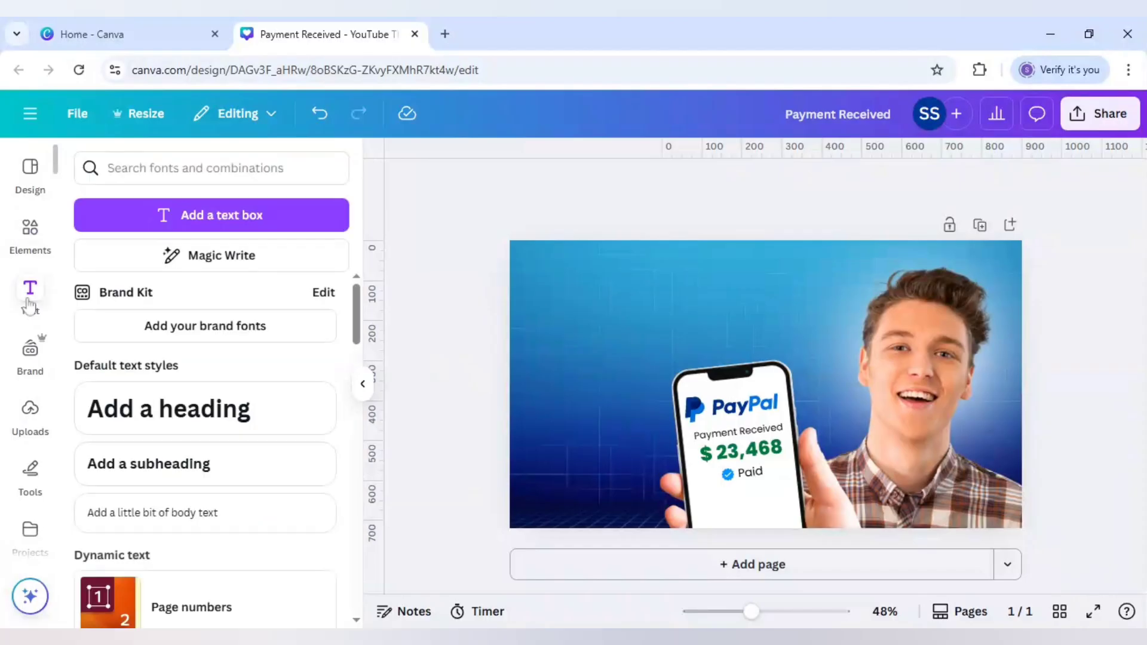
{"action": "left_click", "coordinate": [160, 424]}
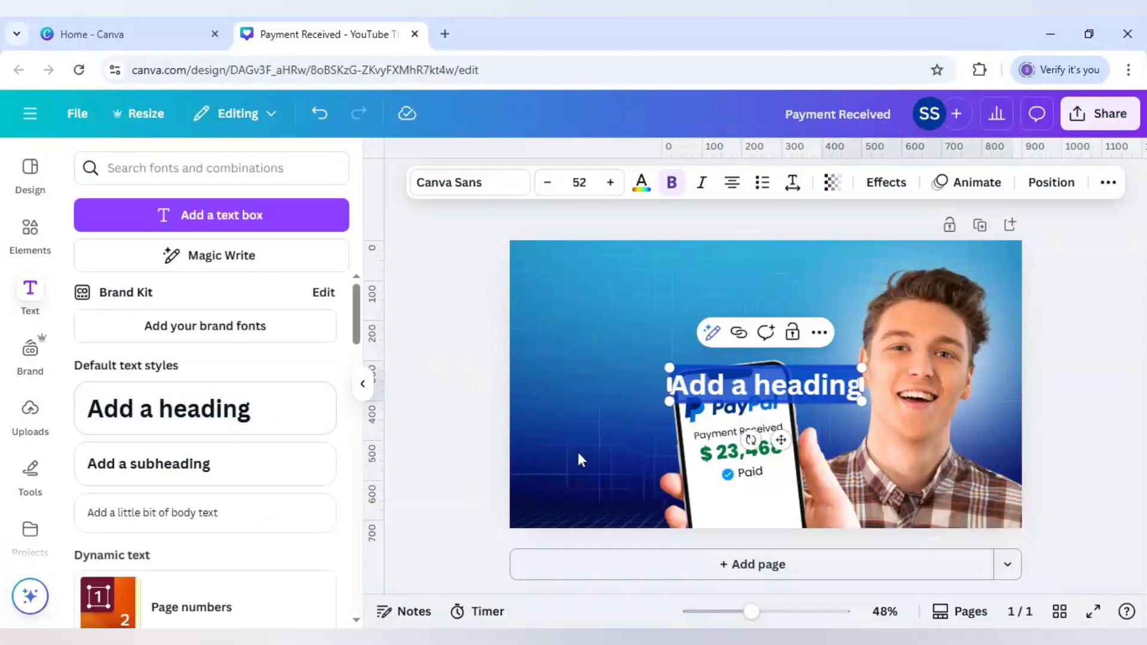
{"action": "type", "text": "5"}
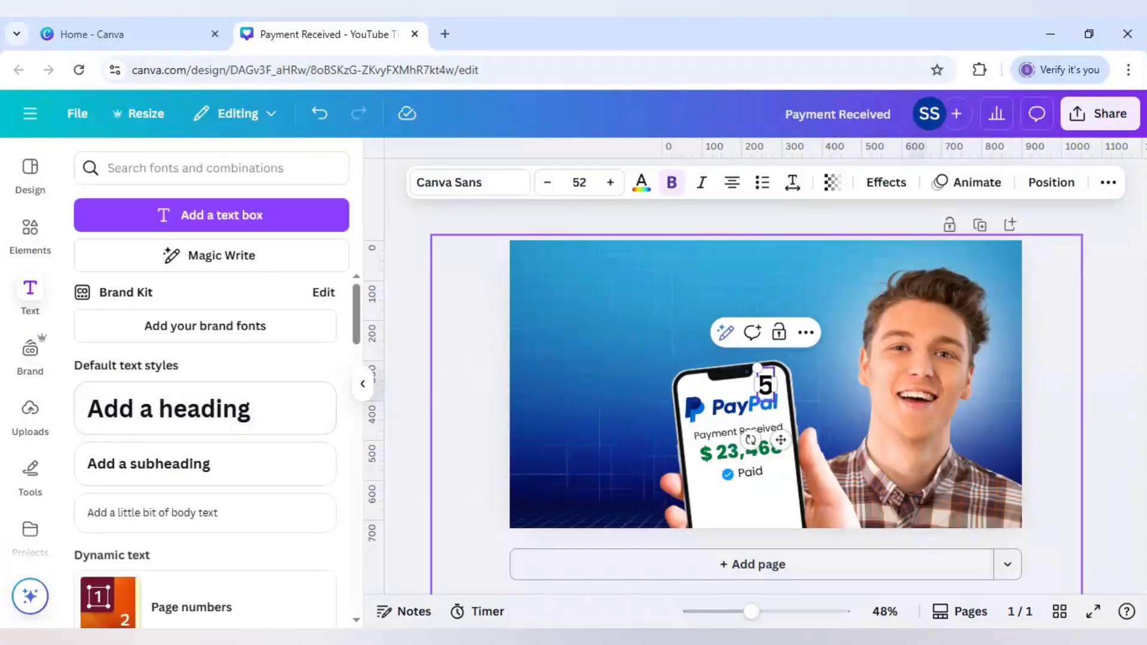
{"action": "left_click_drag", "start_coordinate": [614, 384], "coordinate": [554, 332]}
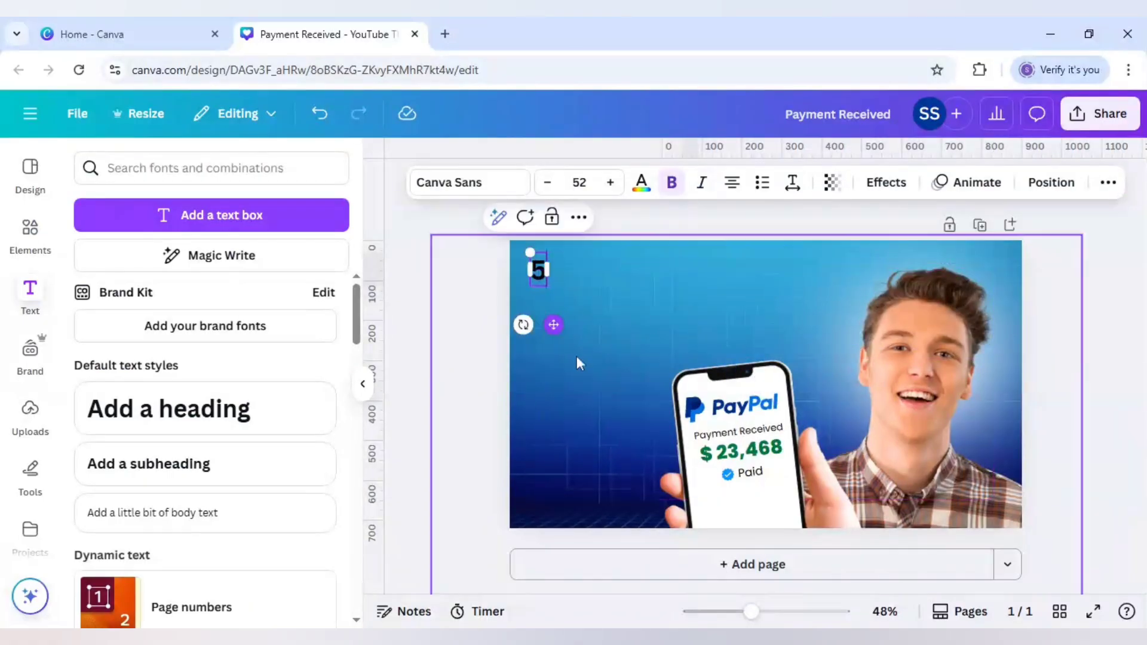
{"action": "left_click", "coordinate": [506, 283]}
Set the font of the "5" heading to Anton.
{"action": "left_click", "coordinate": [541, 270]}
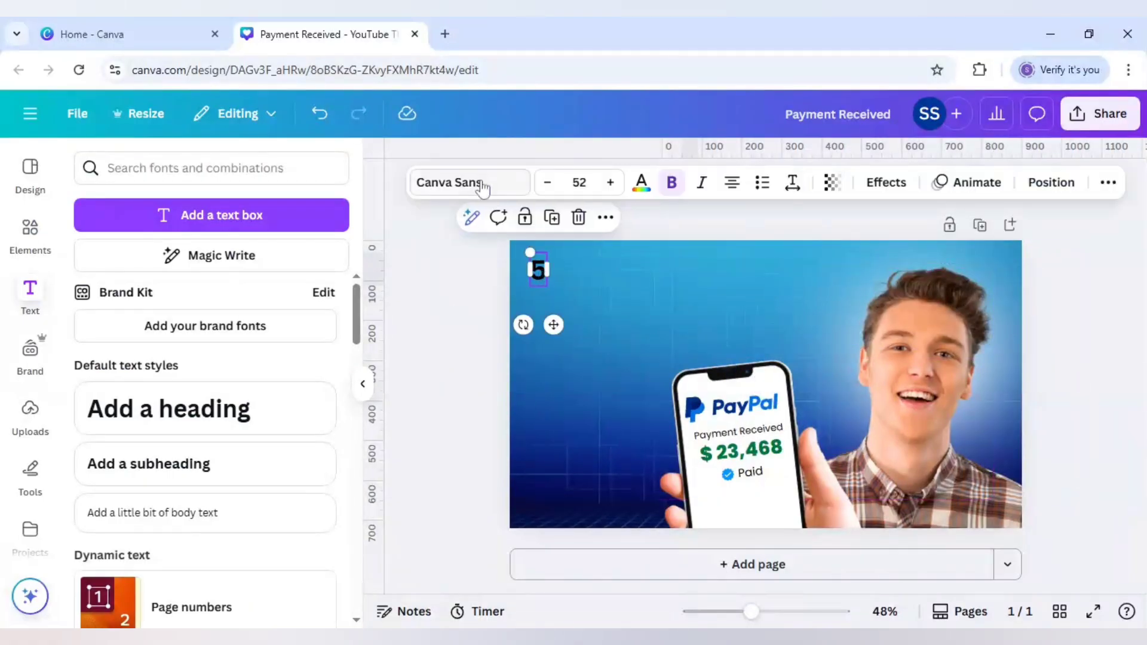
{"action": "left_click", "coordinate": [479, 182]}
{"action": "left_click_drag", "start_coordinate": [169, 243], "coordinate": [52, 243]}
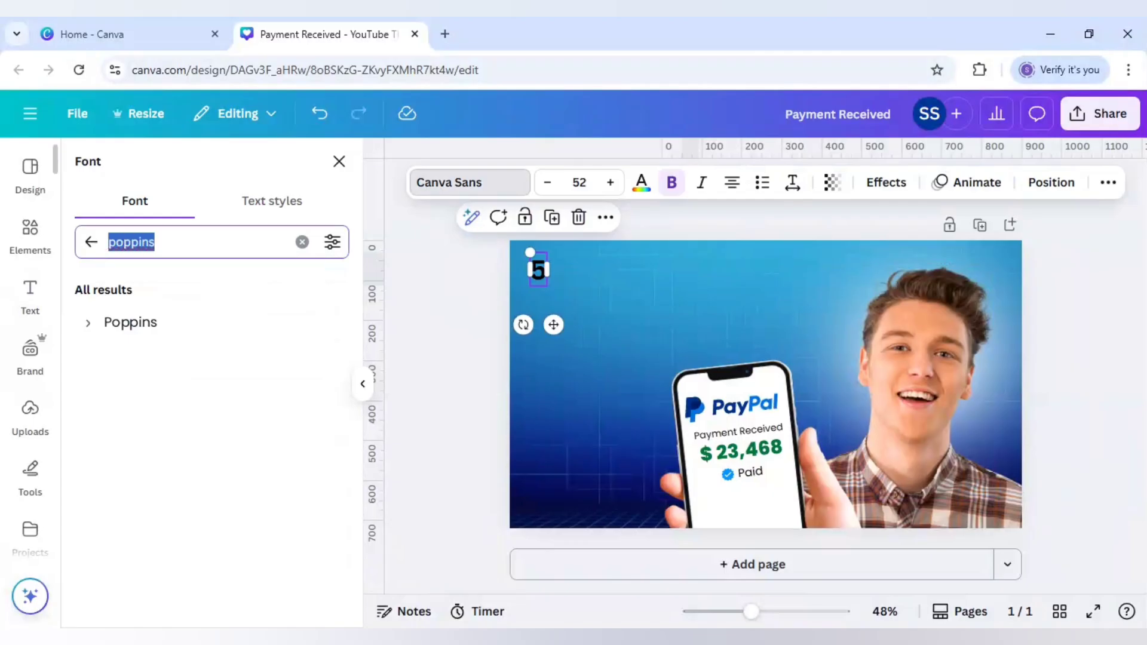
{"action": "type", "text": "anton"}
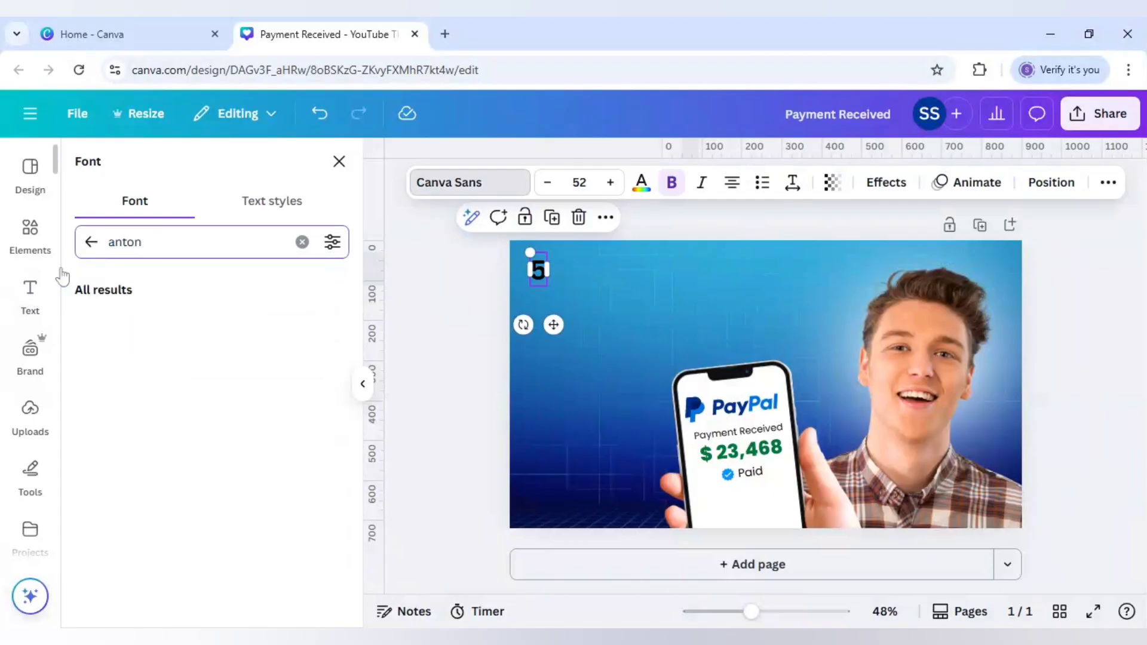
{"action": "left_click", "coordinate": [113, 321]}
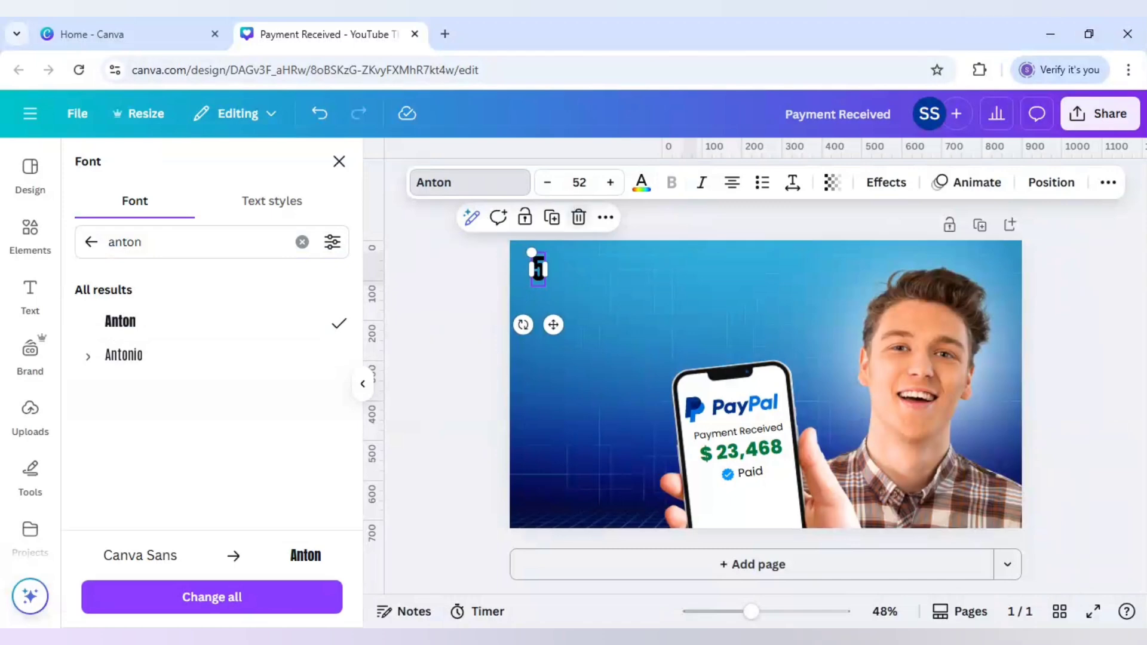
Set the font size of the "5" heading to 180.
{"action": "double_click", "coordinate": [579, 183]}
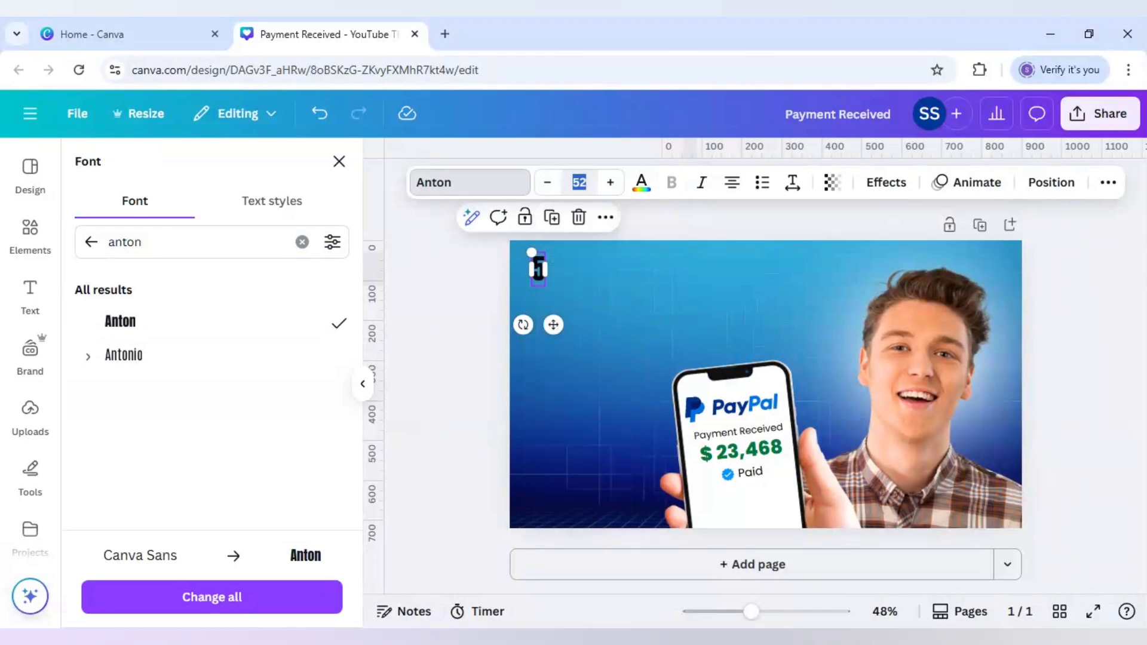
{"action": "left_click", "coordinate": [580, 183]}
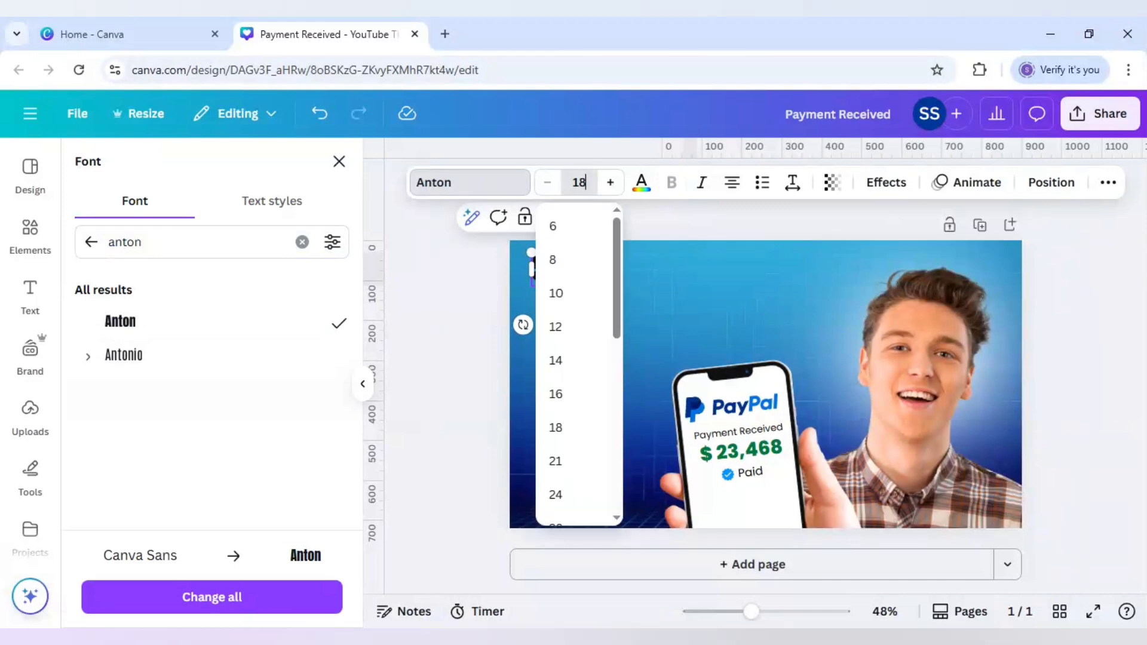
{"action": "left_click", "coordinate": [434, 332]}
{"action": "left_click", "coordinate": [434, 331]}
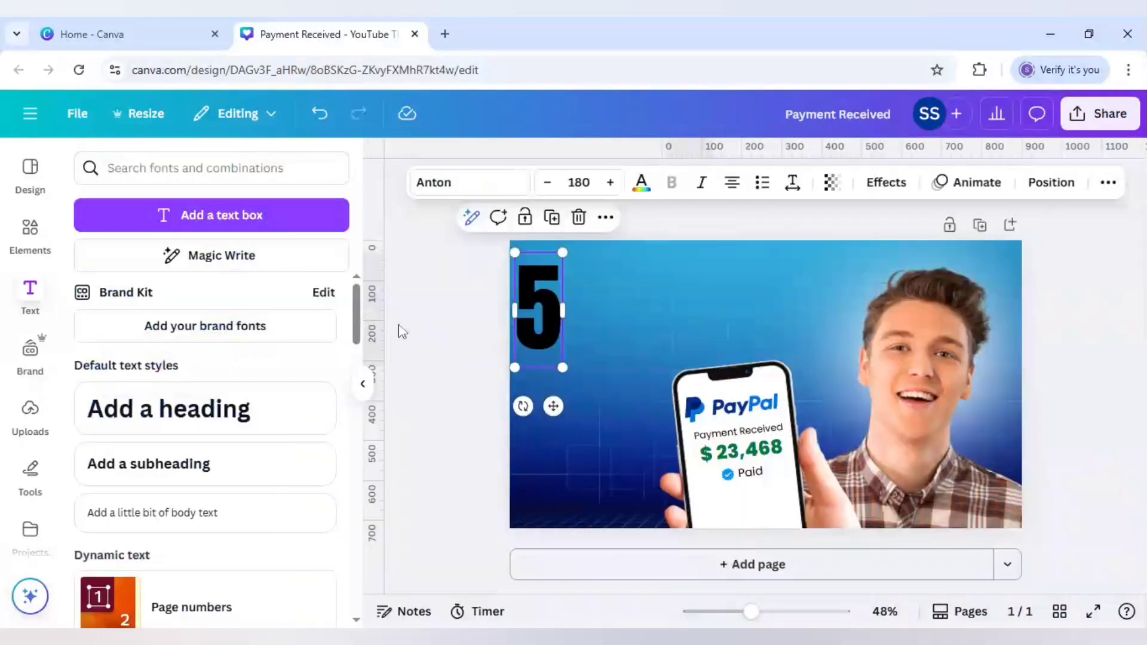
{"action": "left_click", "coordinate": [389, 325]}
Colour the "5" heading white and move it slightly up and to the right within the upper-left corner.
{"action": "left_click", "coordinate": [530, 324]}
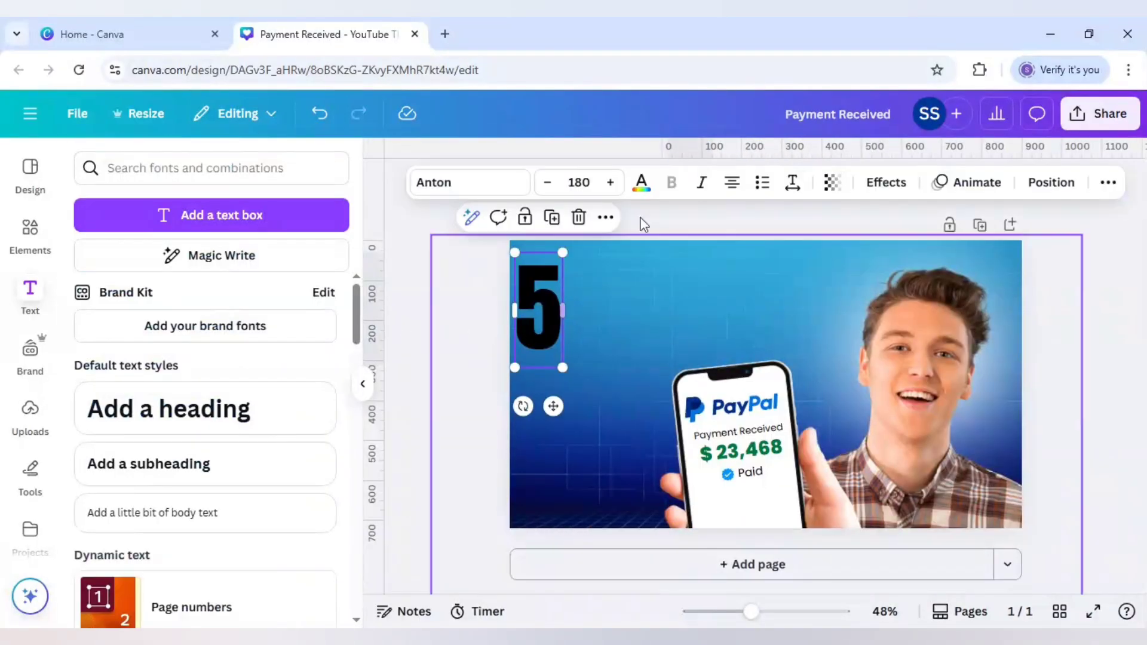
{"action": "left_click", "coordinate": [641, 183]}
{"action": "scroll", "coordinate": [320, 366], "scroll_direction": "down", "scroll_amount": 2}
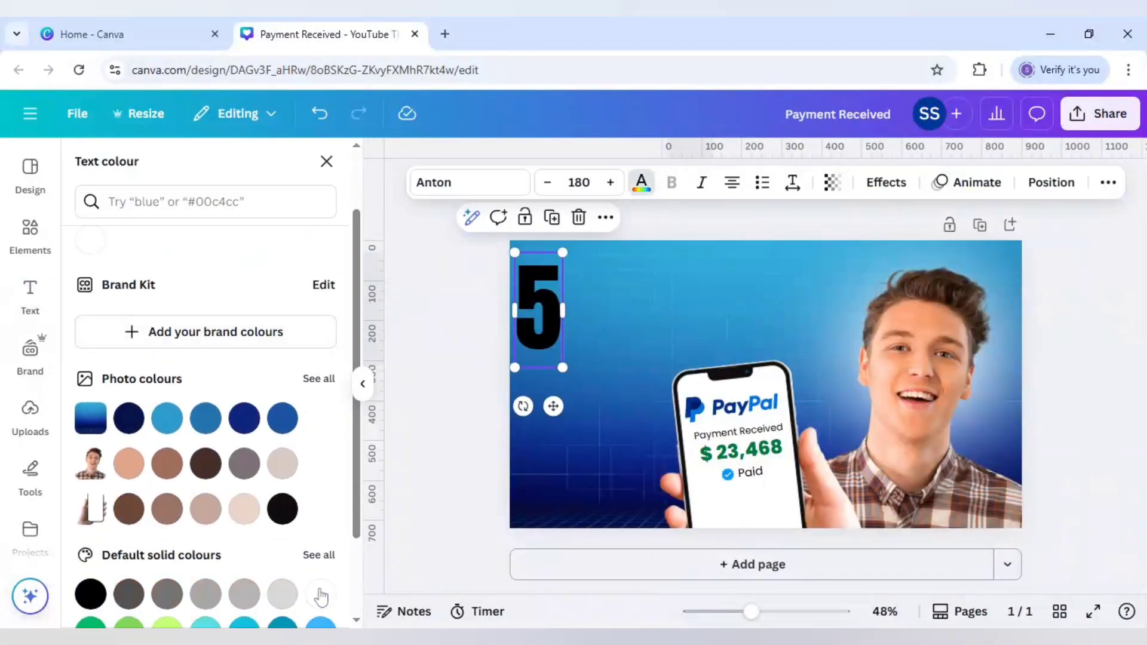
{"action": "left_click", "coordinate": [317, 594]}
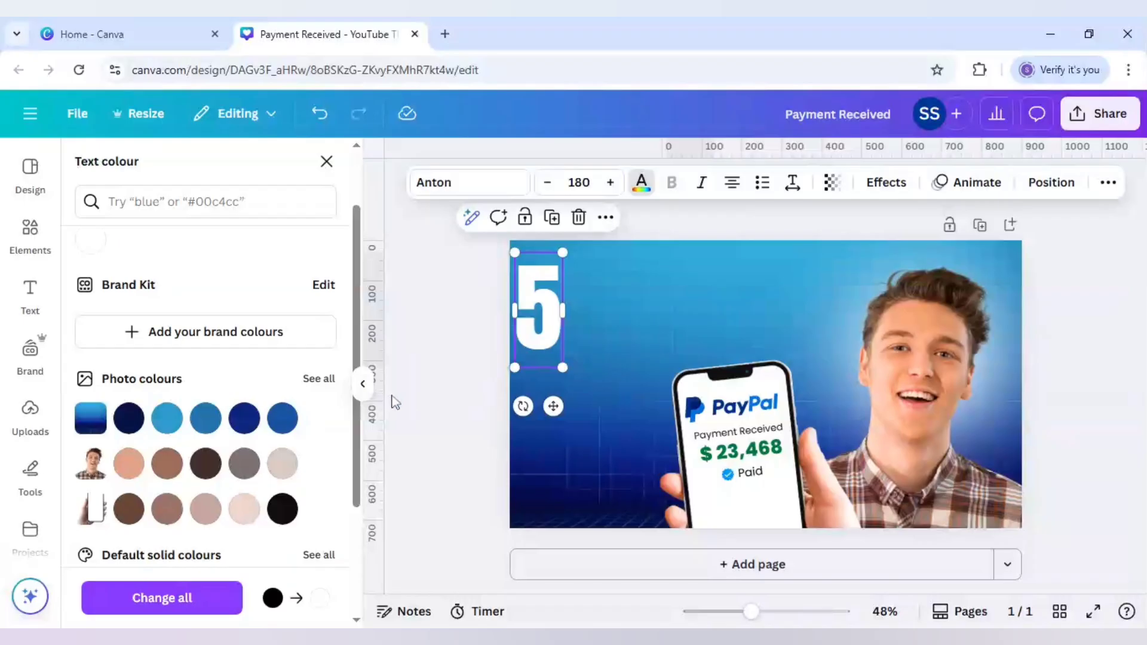
{"action": "left_click", "coordinate": [395, 402]}
{"action": "left_click_drag", "start_coordinate": [546, 335], "coordinate": [549, 325]}
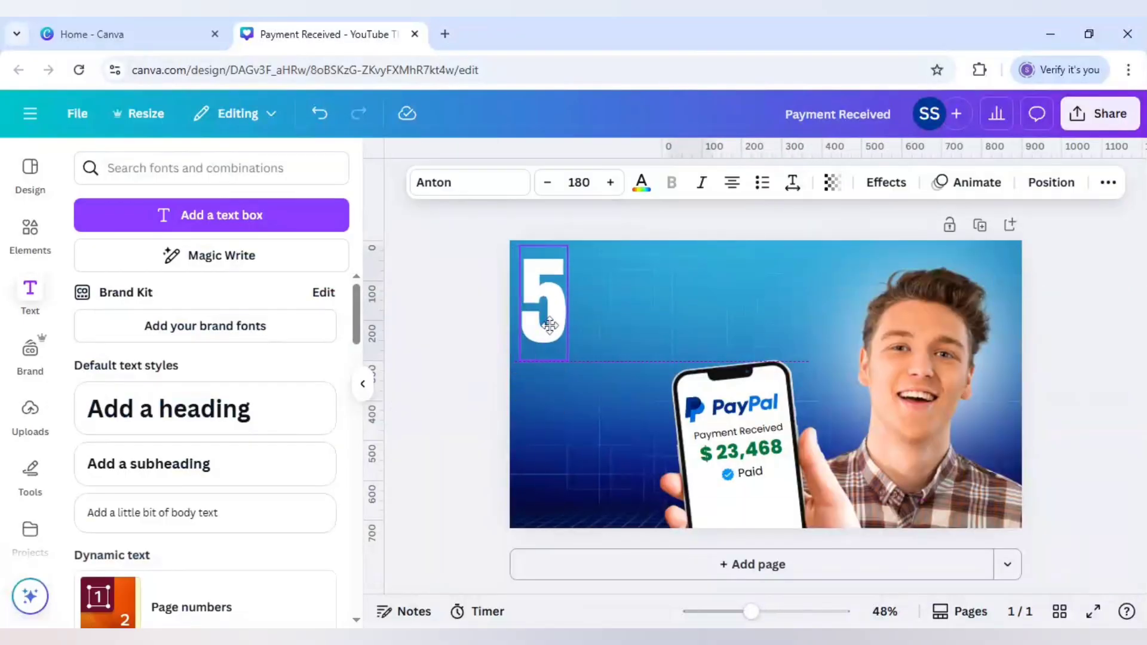
{"action": "left_click", "coordinate": [442, 332]}
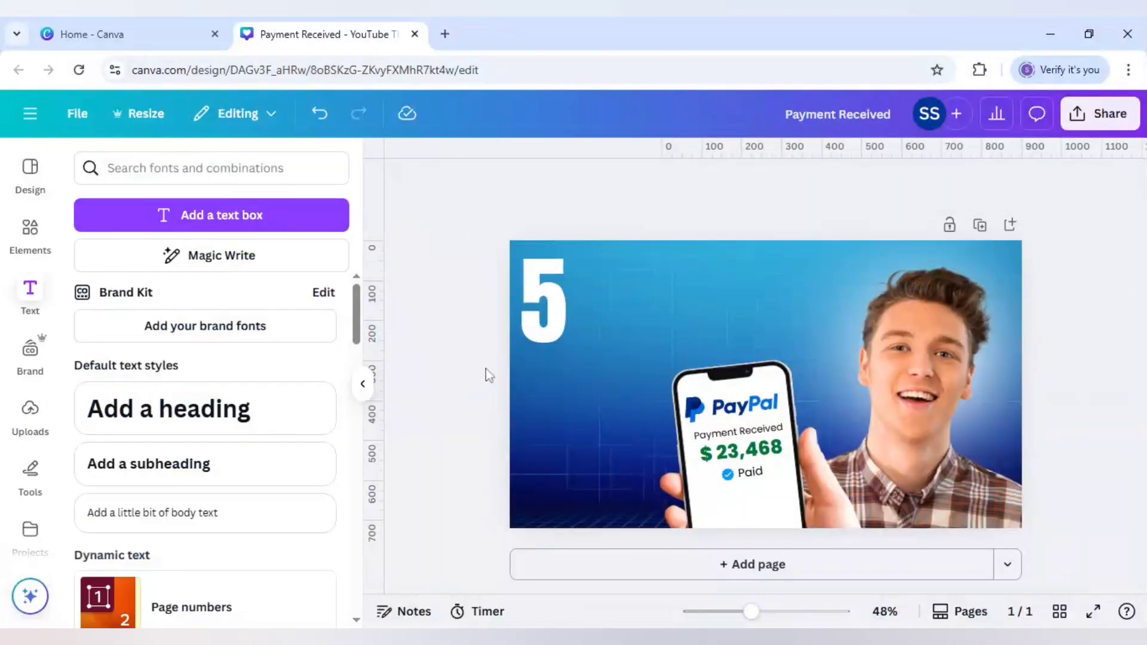
Add a heading reading "BEST" and place it directly to the right of the top of the "5".
{"action": "left_click", "coordinate": [230, 417]}
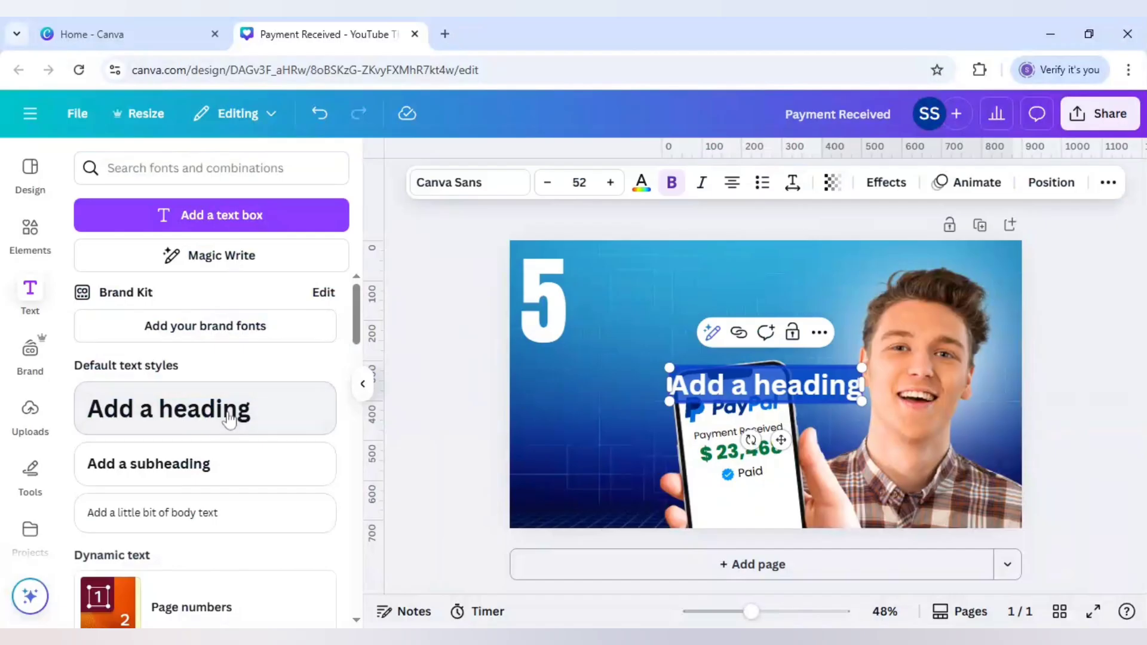
{"action": "type", "text": "BEST"}
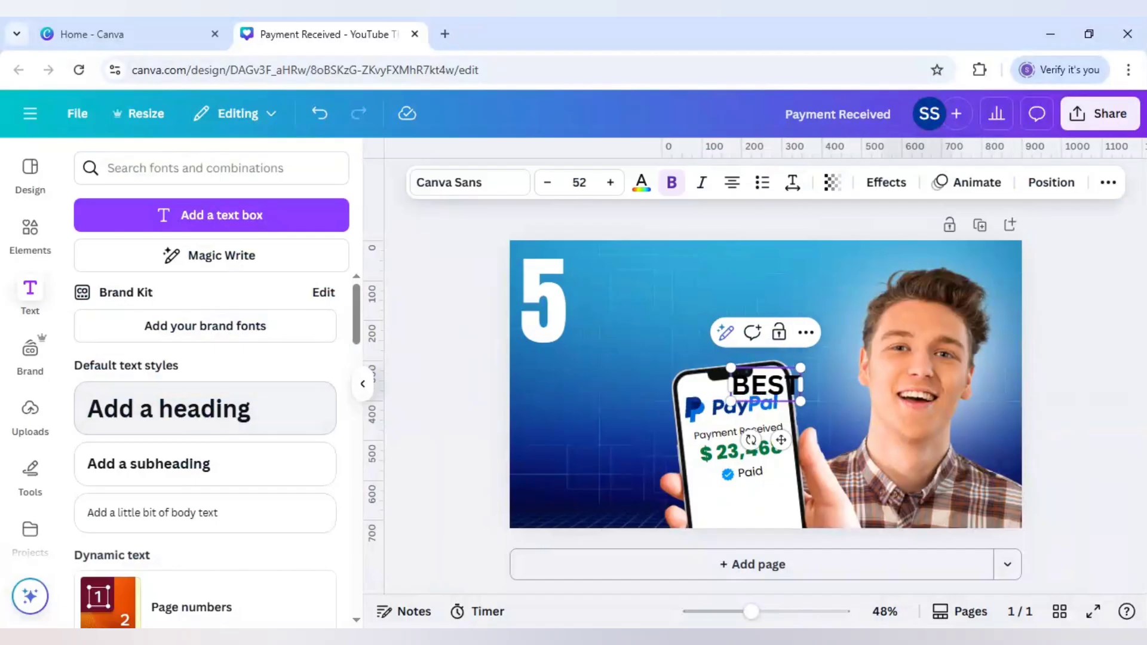
{"action": "left_click", "coordinate": [426, 404]}
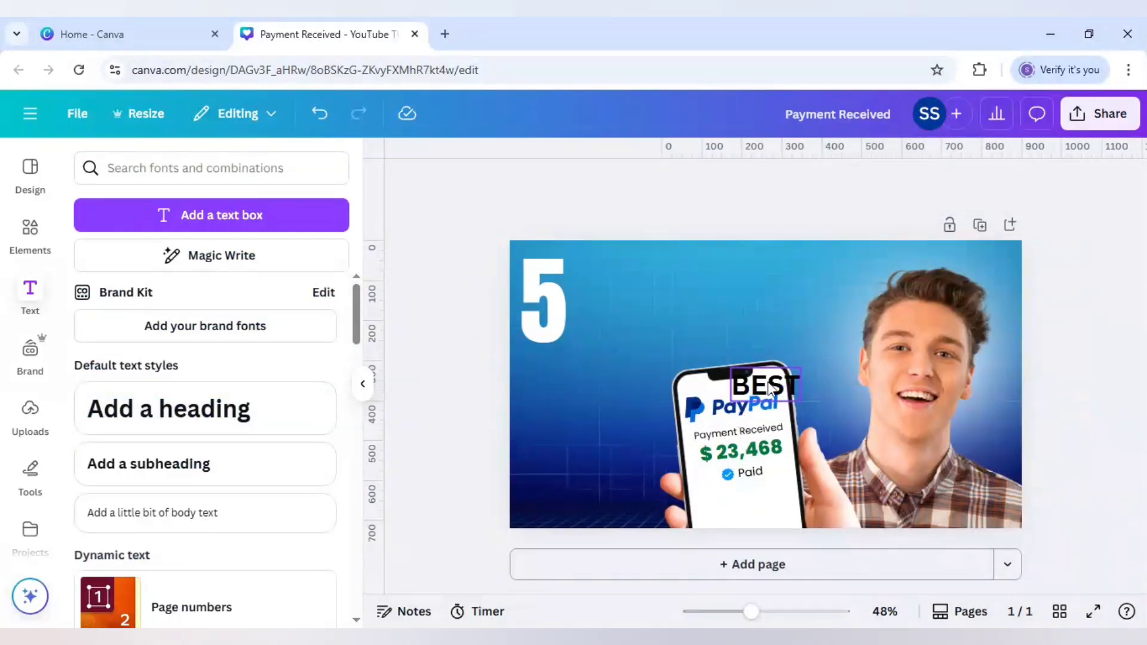
{"action": "left_click", "coordinate": [782, 395]}
{"action": "left_click_drag", "start_coordinate": [783, 394], "coordinate": [622, 277]}
Set the font of the "BEST" heading to Montserrat ExtraBold and enlarge the text to about size 66.8.
{"action": "left_click", "coordinate": [495, 188]}
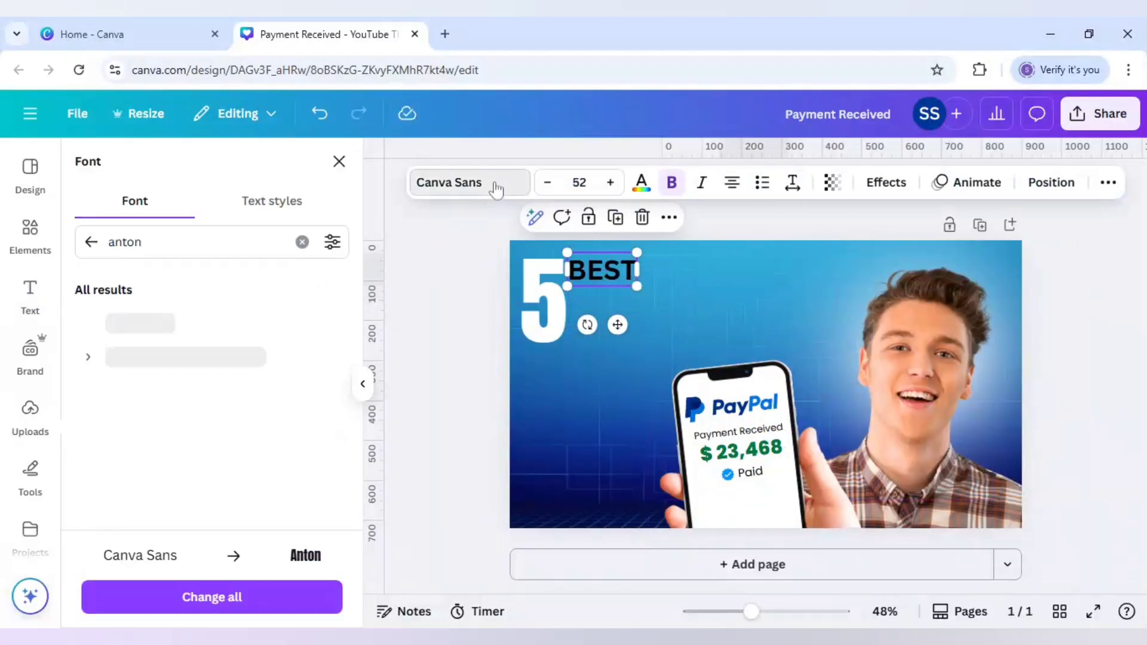
{"action": "left_click_drag", "start_coordinate": [143, 242], "coordinate": [81, 267]}
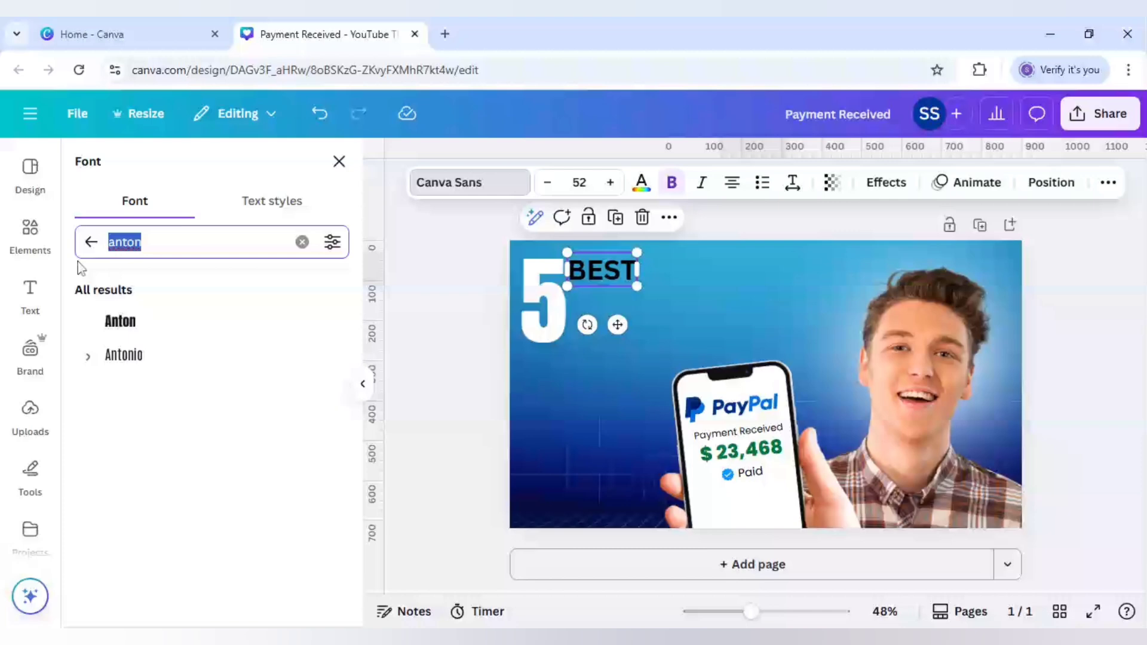
{"action": "type", "text": "montserr"}
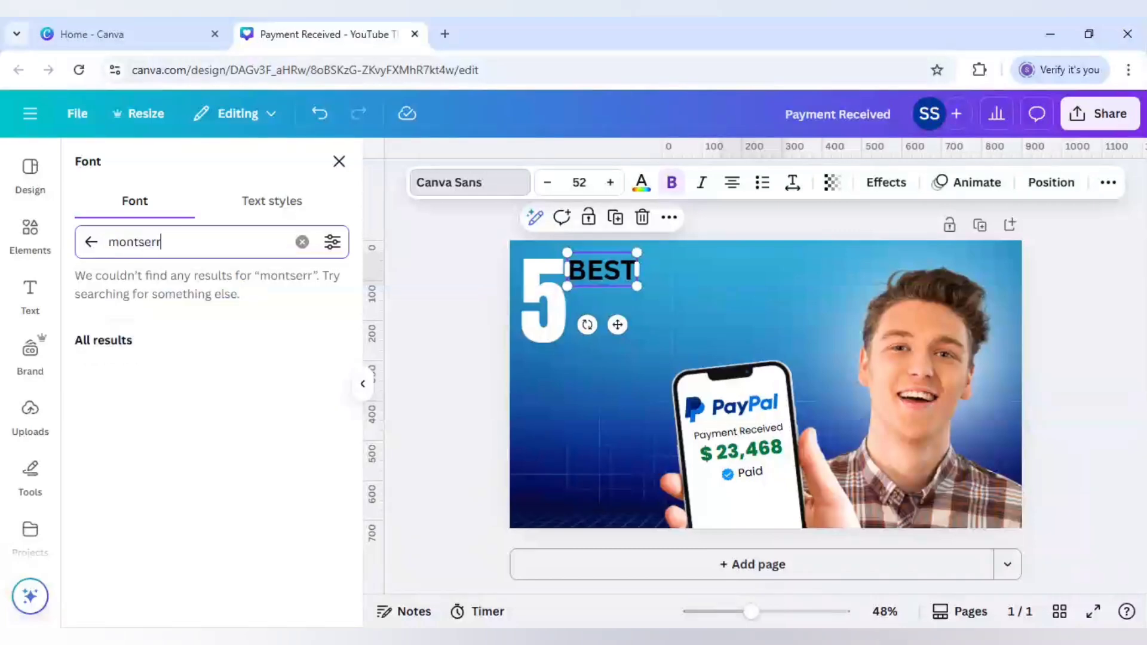
{"action": "type", "text": "at"}
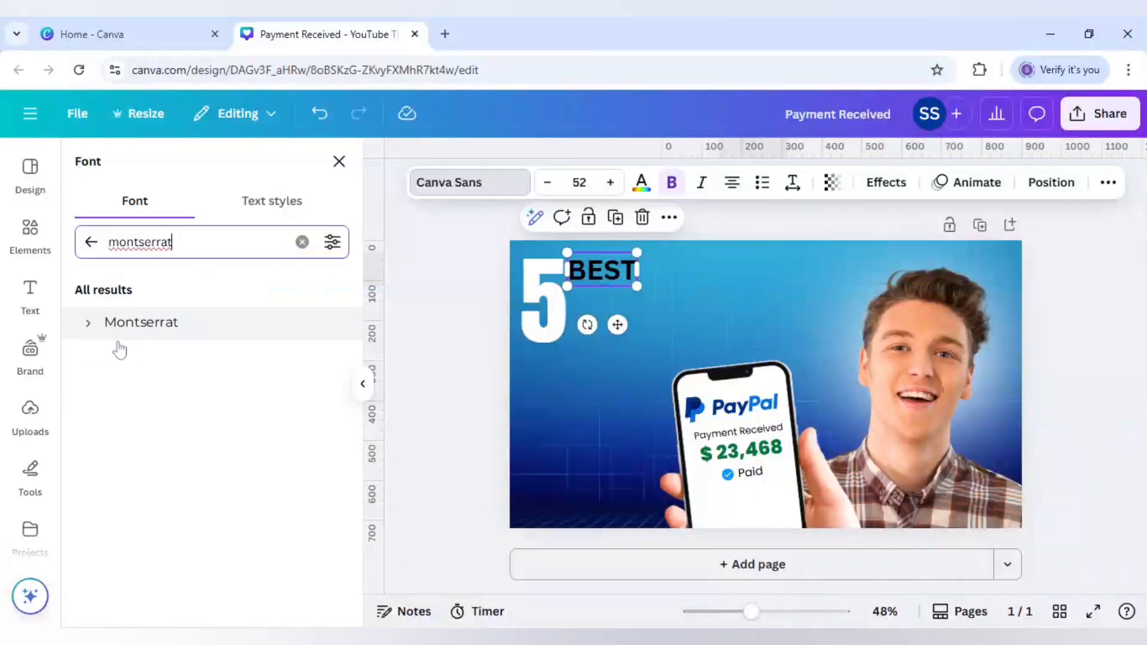
{"action": "left_click", "coordinate": [88, 325]}
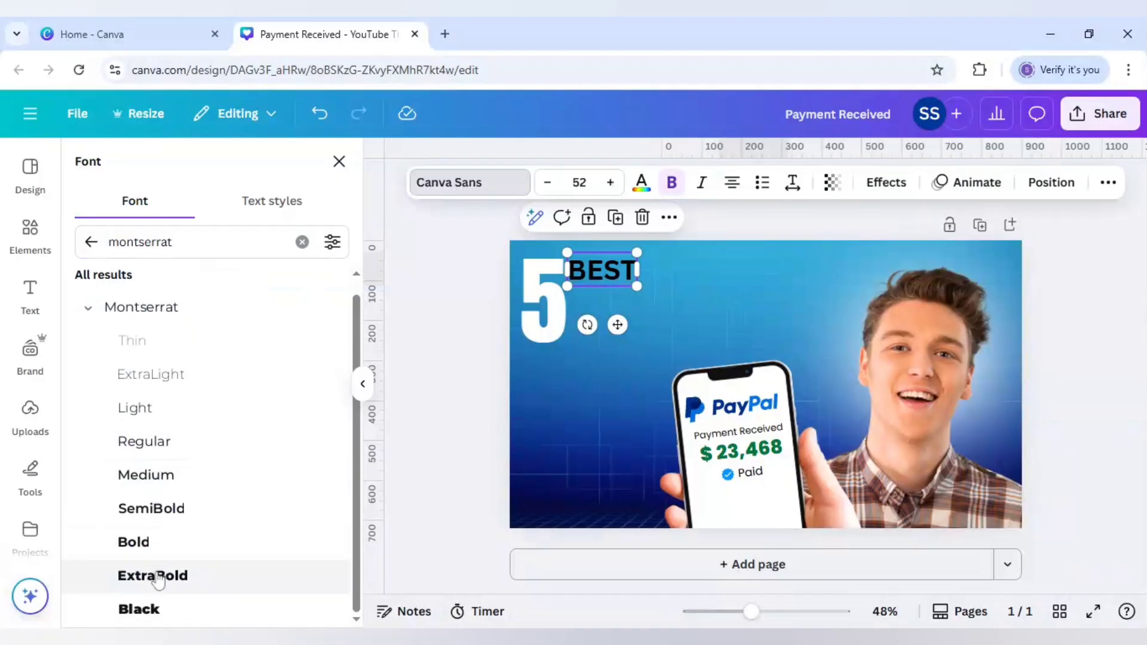
{"action": "left_click", "coordinate": [154, 577]}
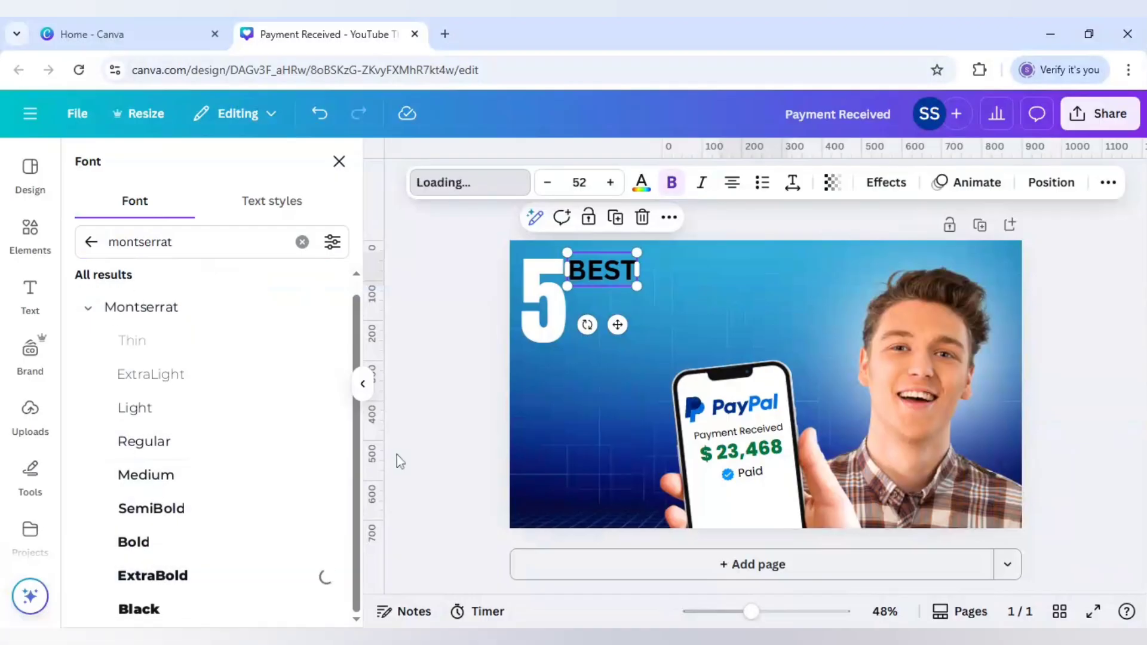
{"action": "left_click_drag", "start_coordinate": [620, 323], "coordinate": [663, 296]}
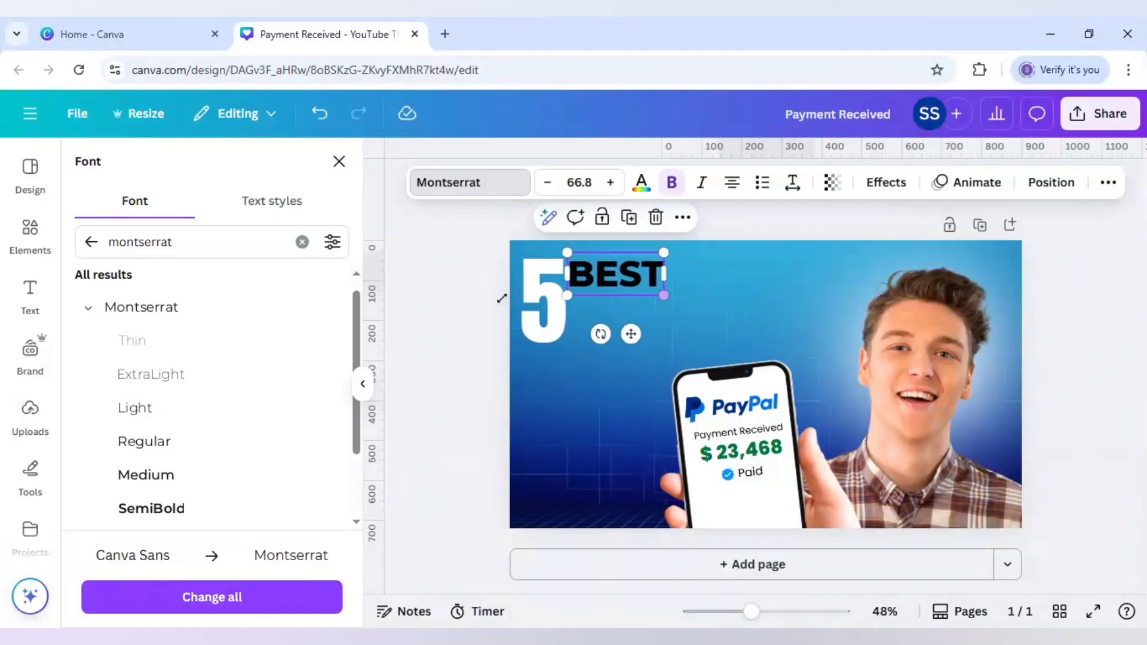
{"action": "left_click", "coordinate": [458, 310]}
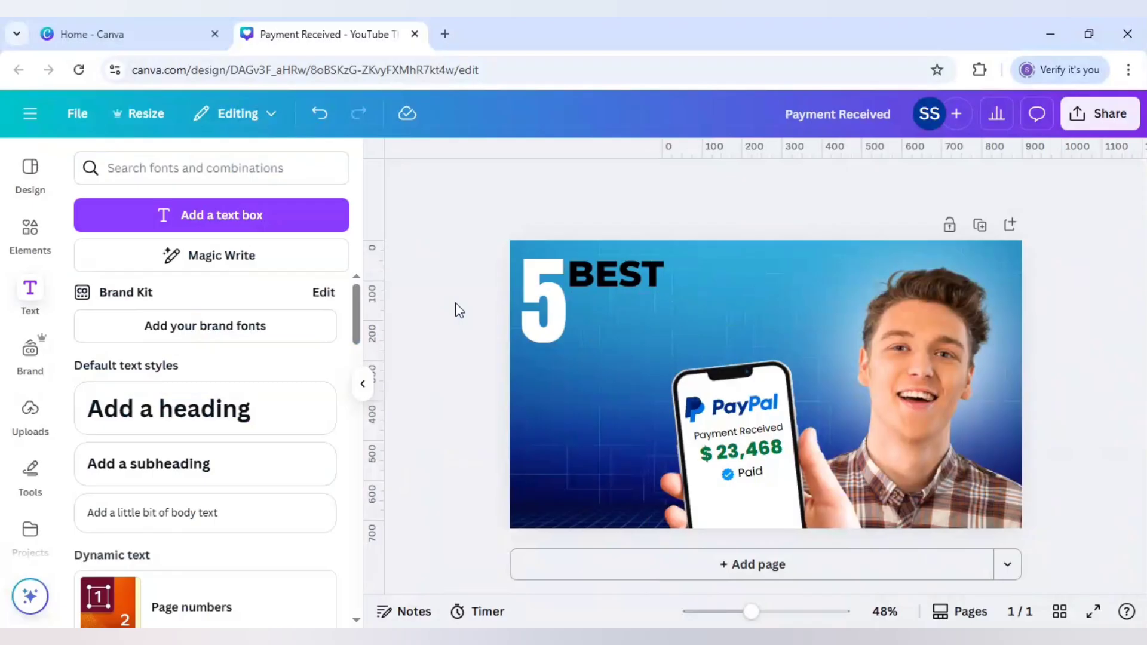
Insert a square shape and fill it with solid yellow #FFC702.
{"action": "left_click", "coordinate": [637, 378]}
{"action": "key", "text": "r"}
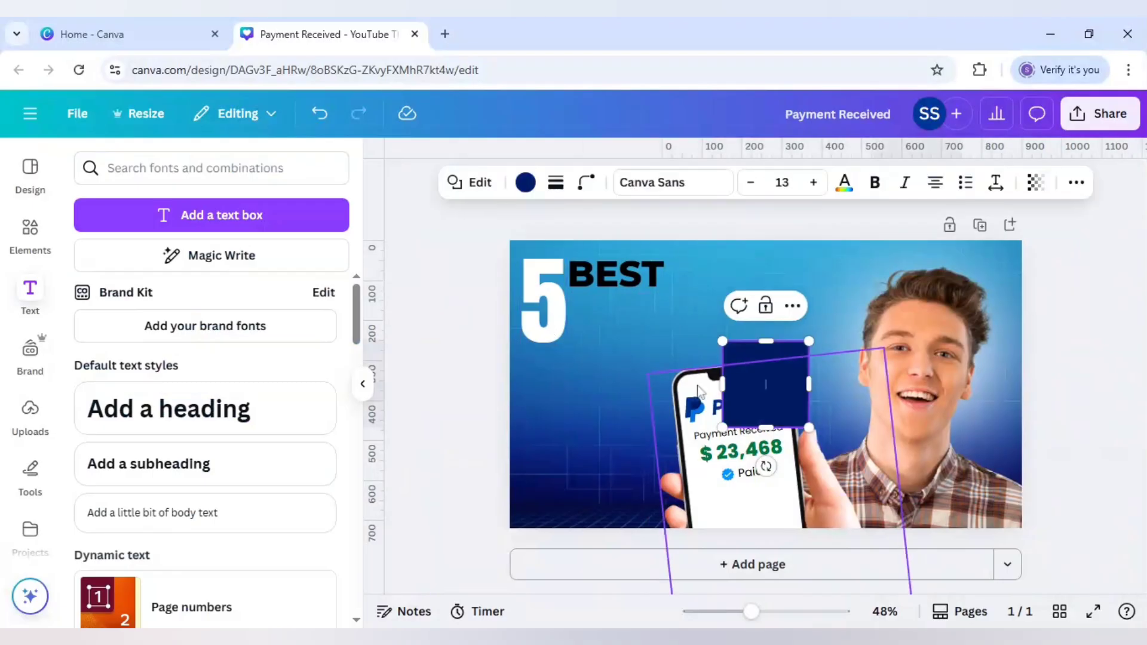
{"action": "left_click", "coordinate": [622, 372]}
{"action": "left_click", "coordinate": [746, 382]}
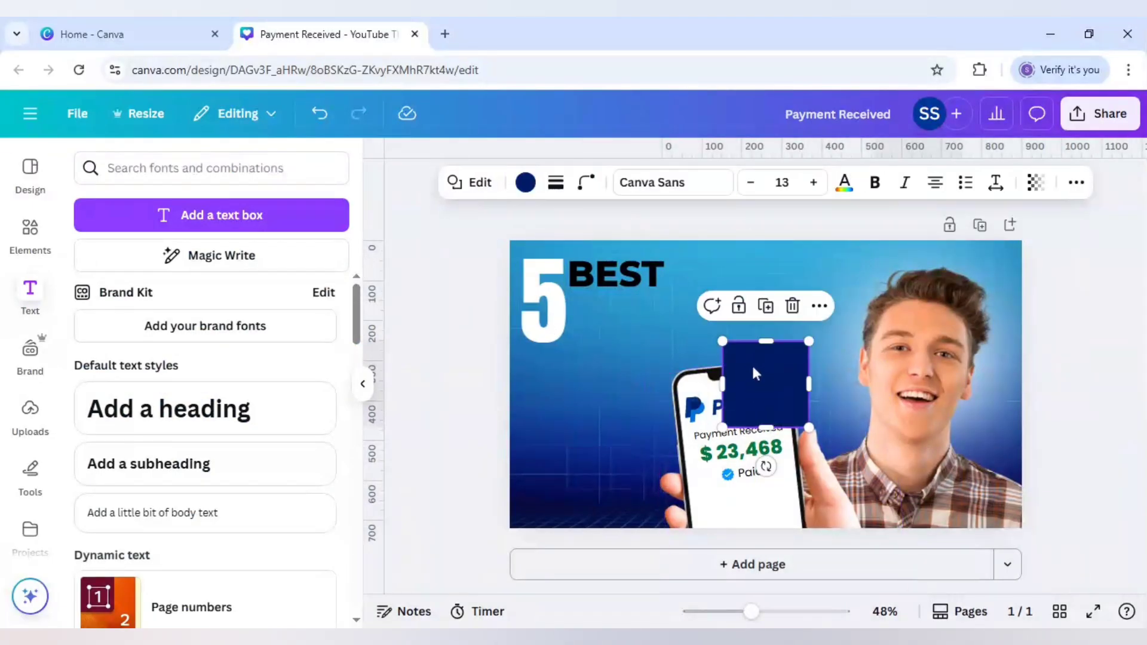
{"action": "left_click", "coordinate": [525, 183]}
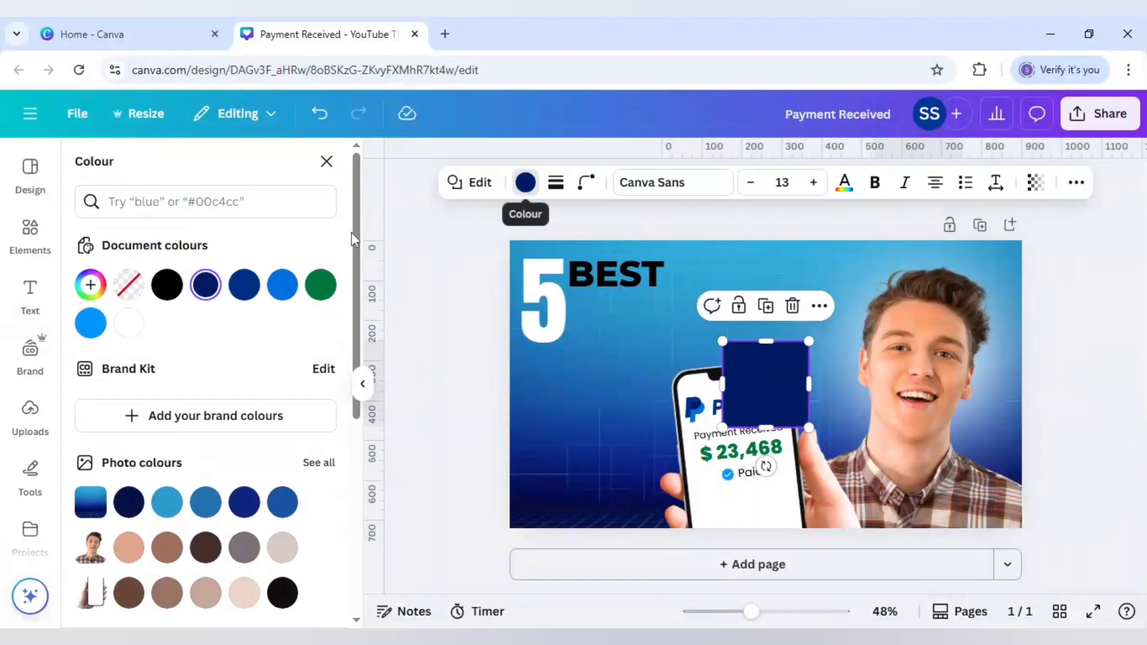
{"action": "left_click", "coordinate": [91, 285]}
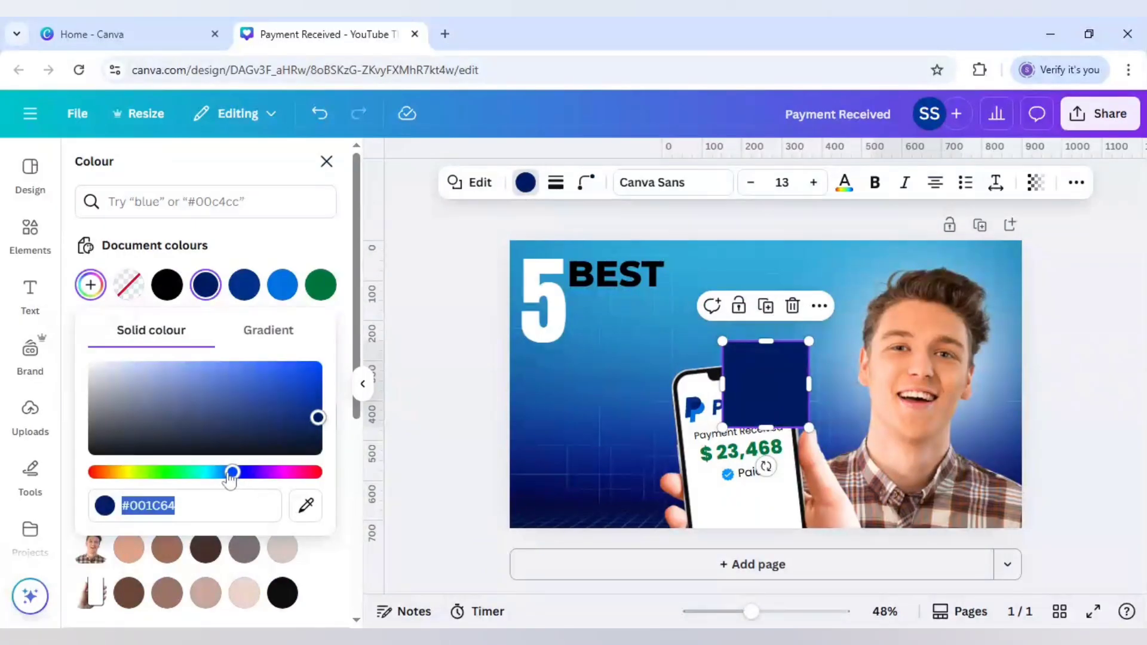
{"action": "left_click_drag", "start_coordinate": [231, 472], "coordinate": [122, 472]}
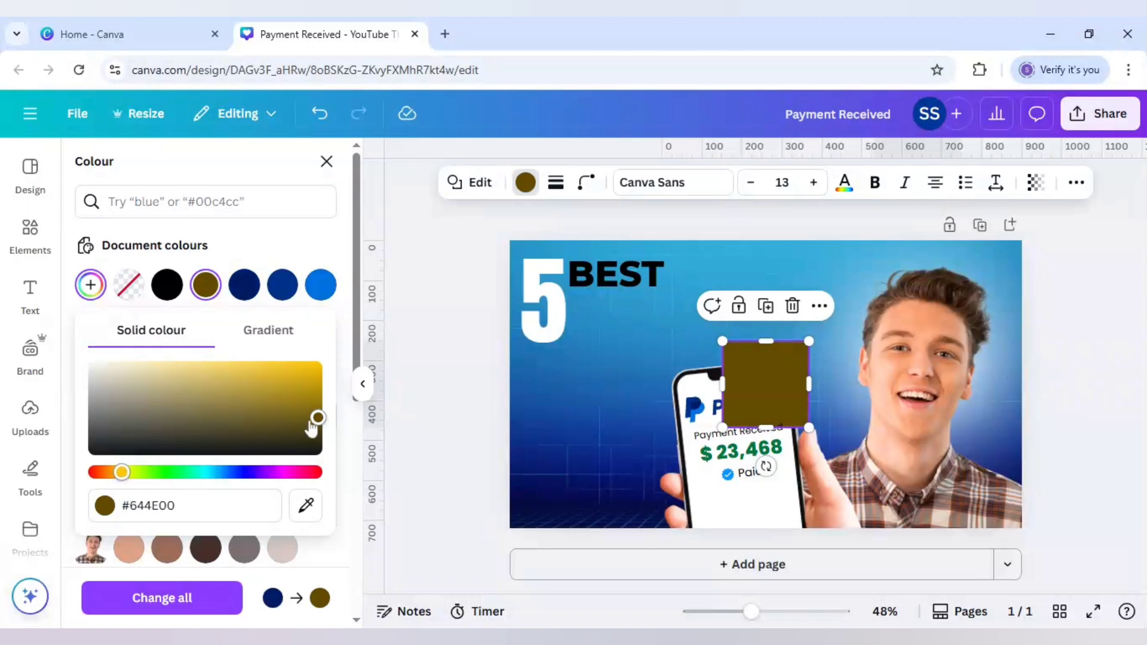
{"action": "left_click_drag", "start_coordinate": [311, 427], "coordinate": [316, 365]}
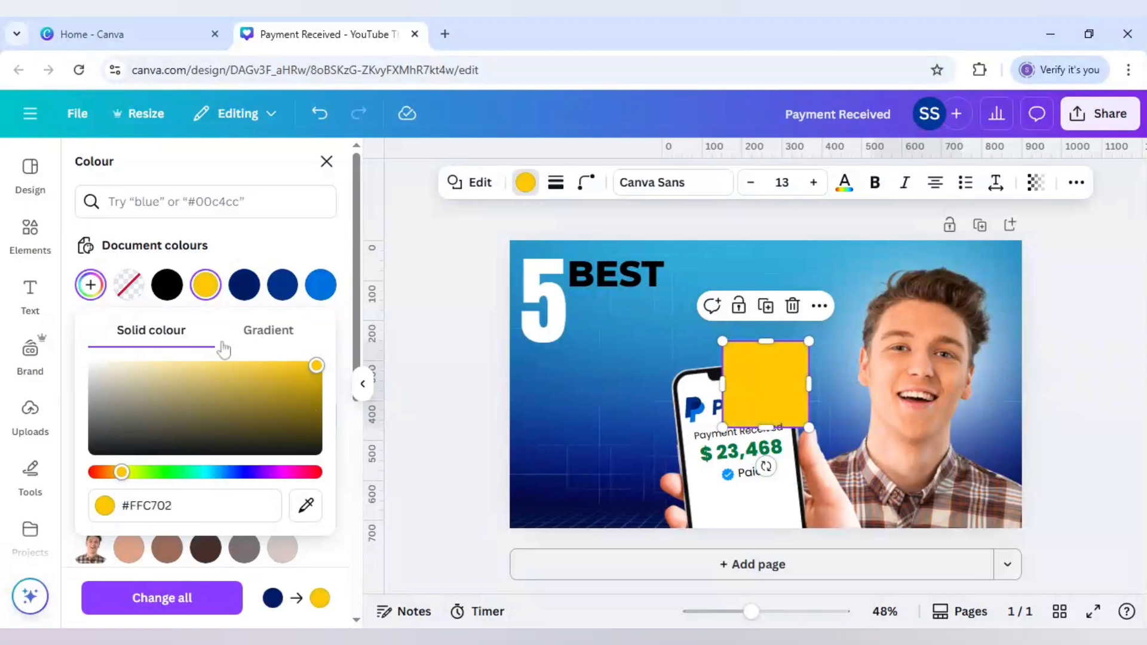
Switch the square's fill to a gradient and set both of its colours to #FFC702.
{"action": "left_click", "coordinate": [266, 332]}
{"action": "left_click", "coordinate": [146, 409]}
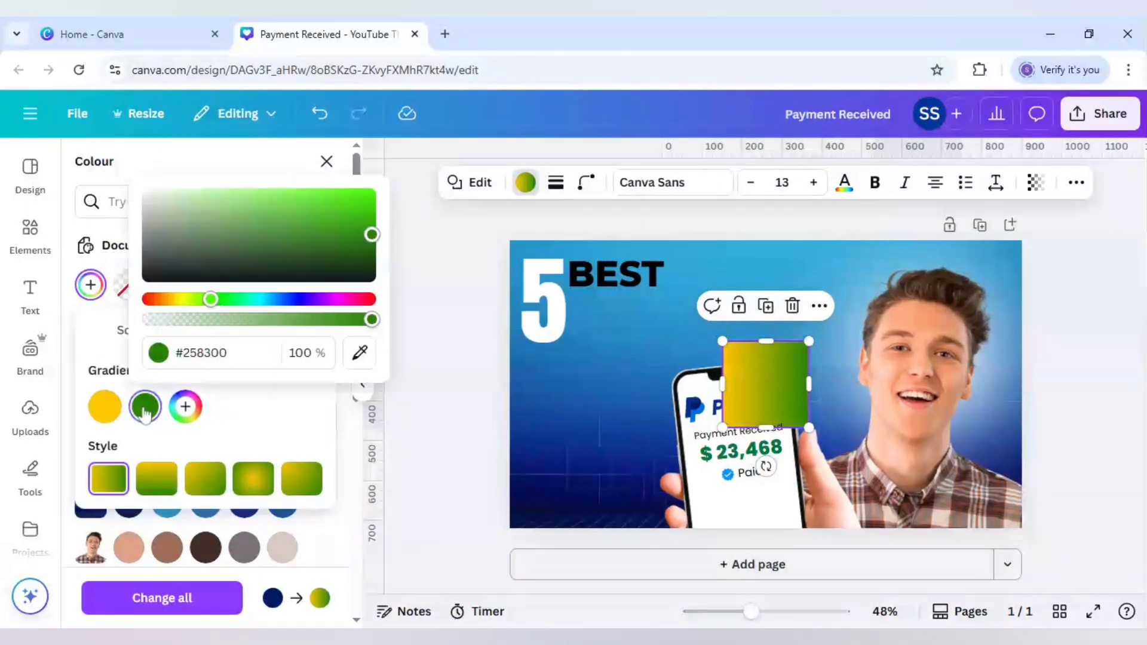
{"action": "left_click", "coordinate": [105, 409]}
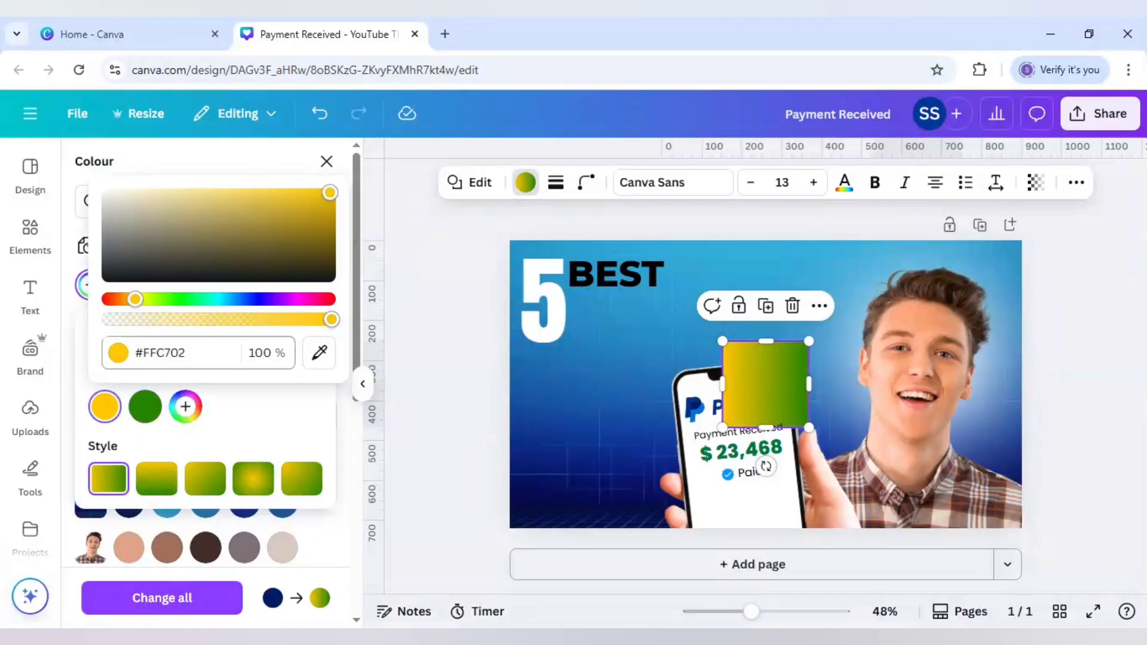
{"action": "left_click_drag", "start_coordinate": [192, 353], "coordinate": [108, 353]}
{"action": "key", "text": "ctrl+c"}
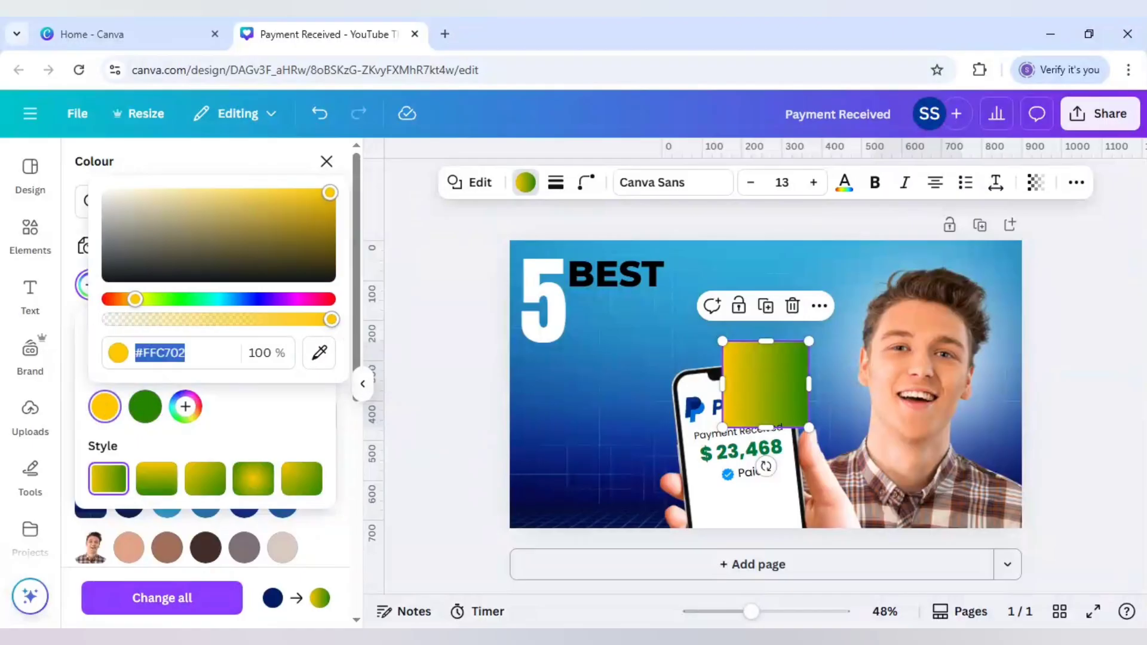
{"action": "left_click", "coordinate": [145, 408]}
{"action": "left_click_drag", "start_coordinate": [230, 353], "coordinate": [174, 353]}
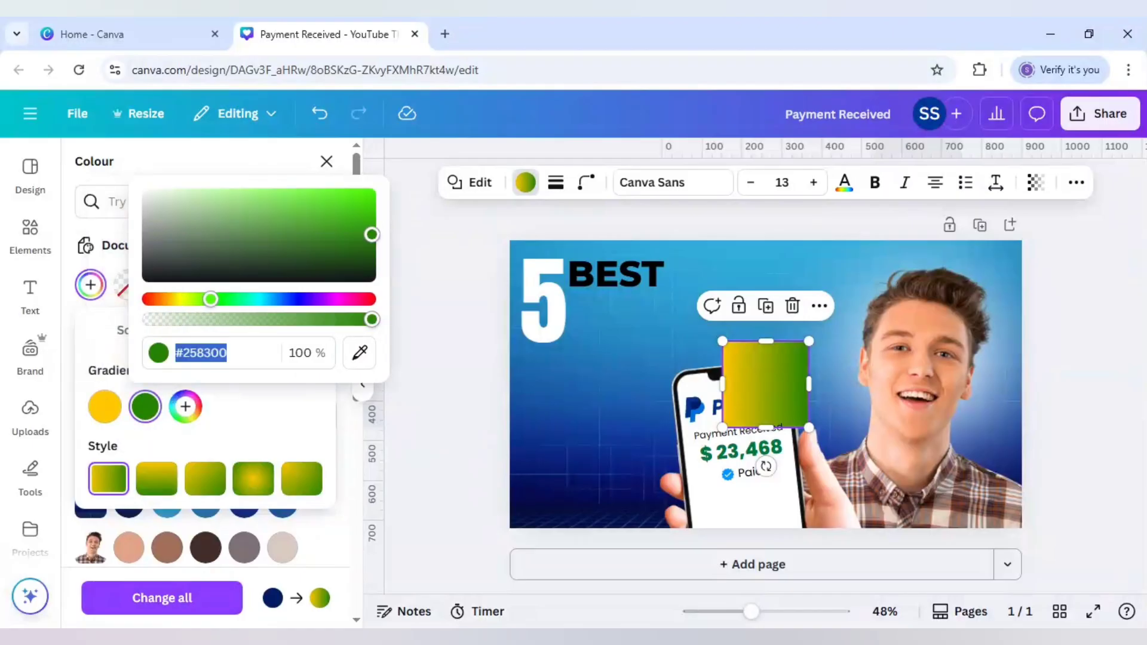
{"action": "key", "text": "ctrl+v"}
Add three more colours to the square's gradient, make the middle one white, and apply the diagonal linear style.
{"action": "left_click", "coordinate": [185, 407]}
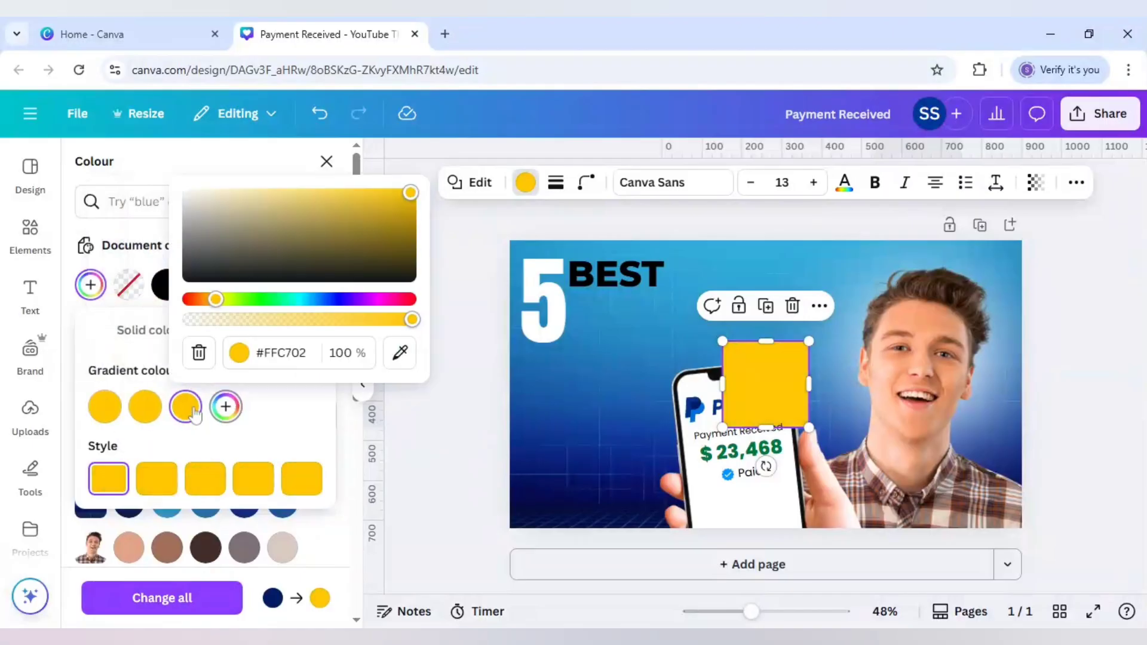
{"action": "left_click", "coordinate": [226, 406]}
{"action": "left_click", "coordinate": [266, 407]}
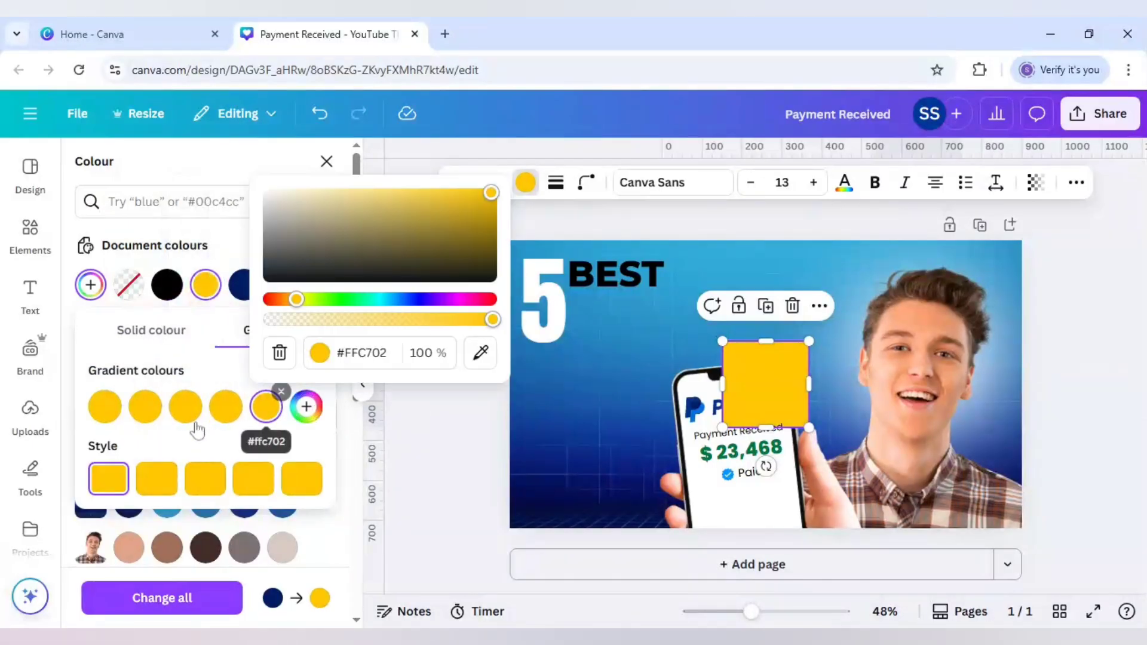
{"action": "left_click", "coordinate": [185, 406]}
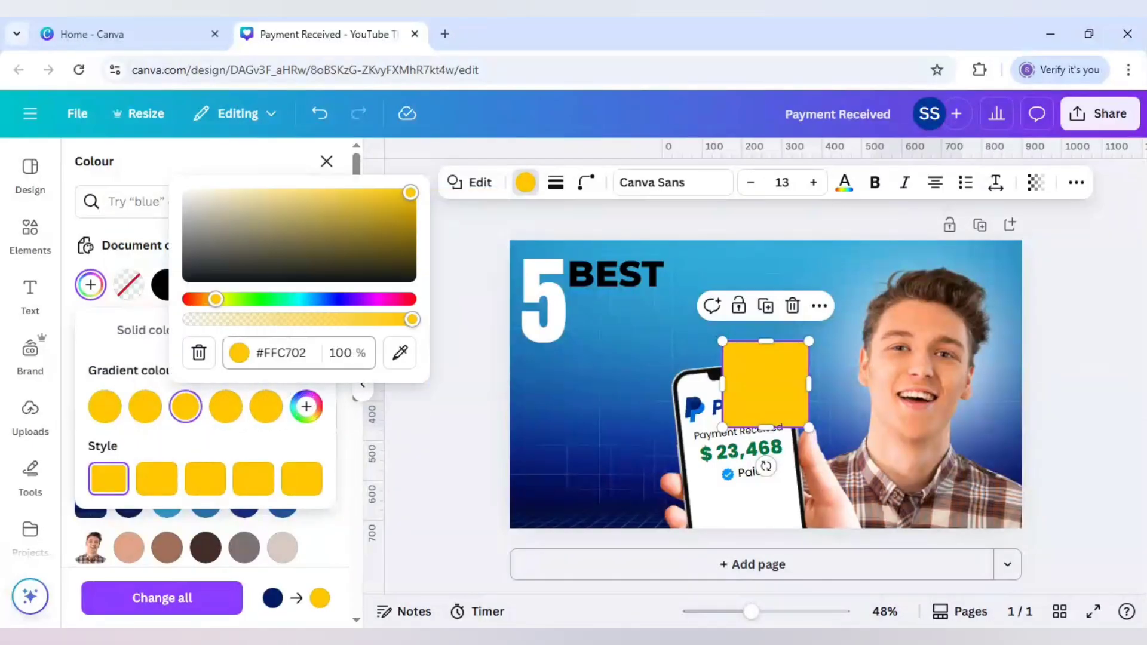
{"action": "left_click_drag", "start_coordinate": [409, 192], "coordinate": [182, 194]}
{"action": "left_click", "coordinate": [205, 478]}
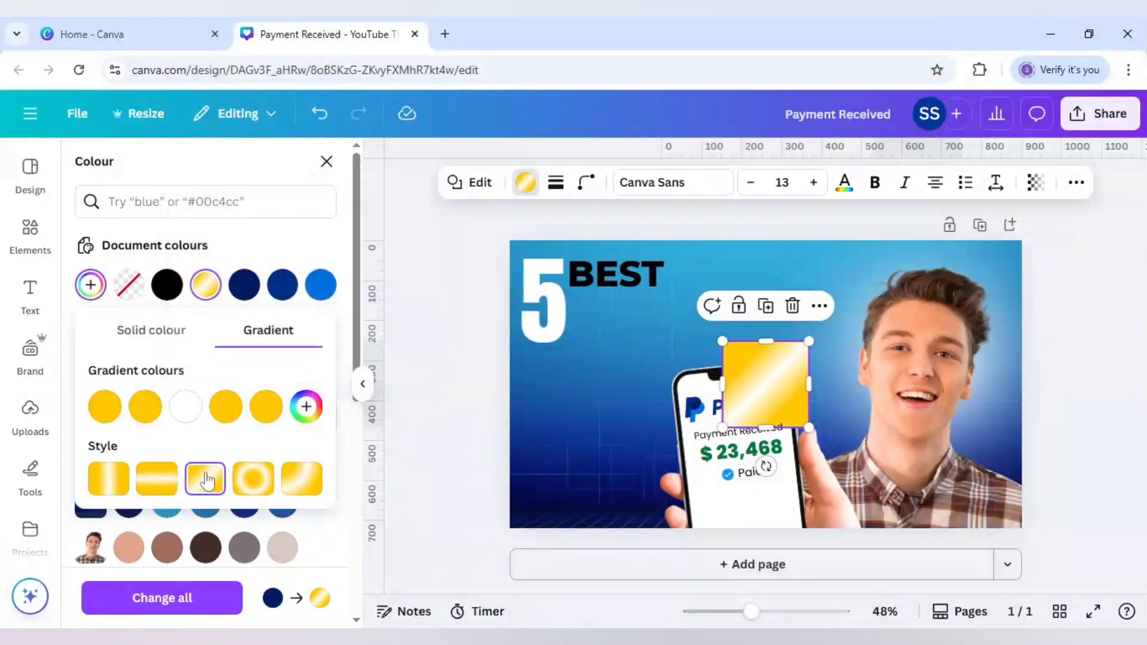
Place the gold gradient square behind the "BEST" heading and resize it into a rectangle matching the text's extent.
{"action": "left_click", "coordinate": [787, 383]}
{"action": "left_click_drag", "start_coordinate": [787, 382], "coordinate": [633, 297]}
{"action": "left_click_drag", "start_coordinate": [618, 344], "coordinate": [662, 276]}
Duplicate the "BEST" heading, place the copy directly below it, and change its text to "SIDE HUSTLES".
{"action": "left_click", "coordinate": [631, 275]}
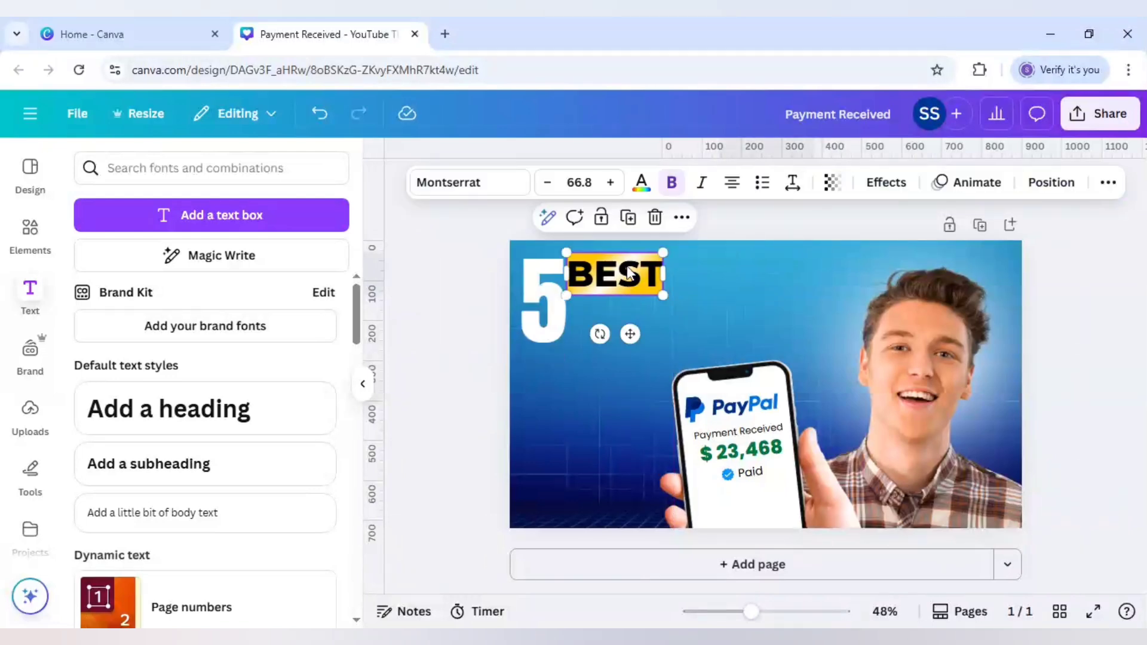
{"action": "left_click", "coordinate": [627, 216]}
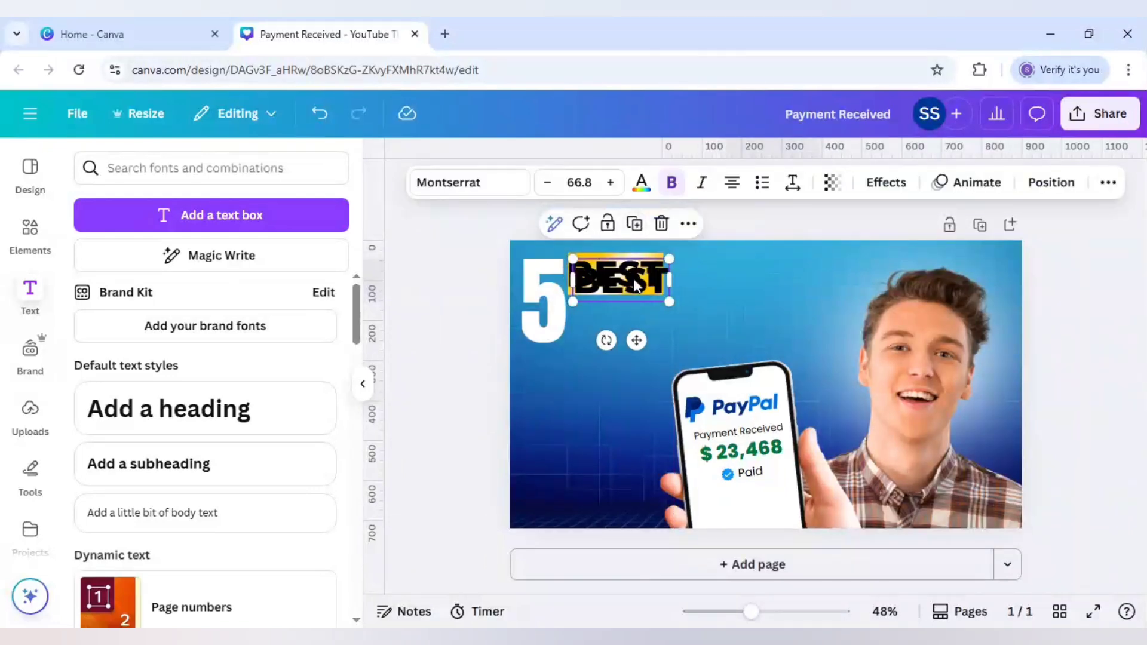
{"action": "left_click_drag", "start_coordinate": [633, 279], "coordinate": [625, 315]}
{"action": "double_click", "coordinate": [627, 323]}
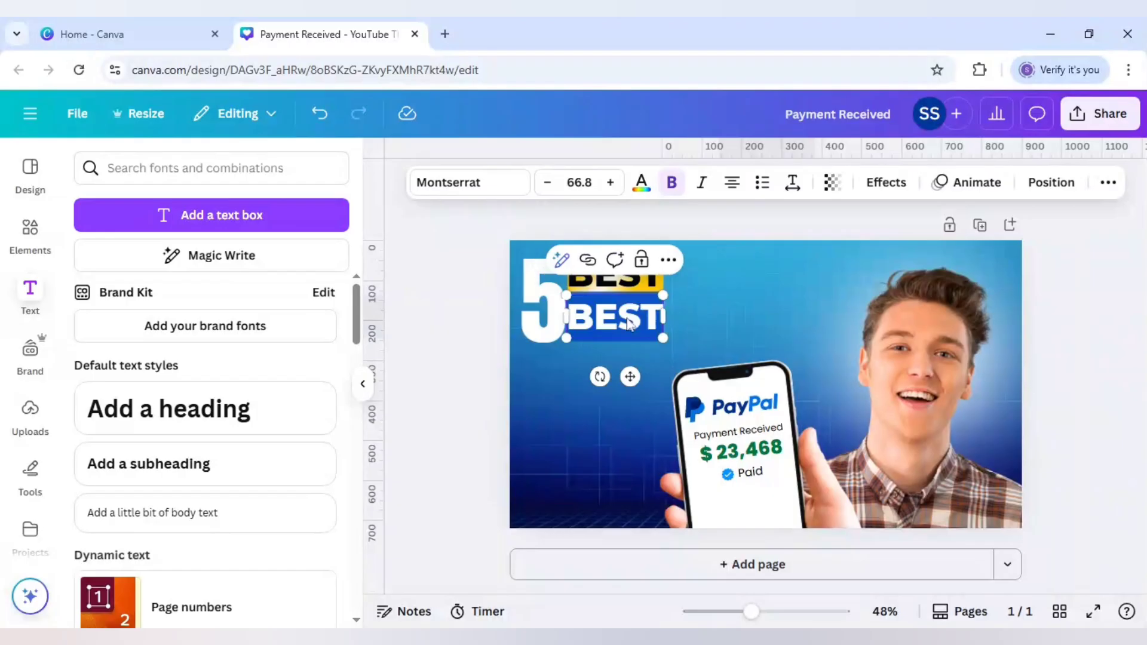
{"action": "type", "text": "SIDE HU"}
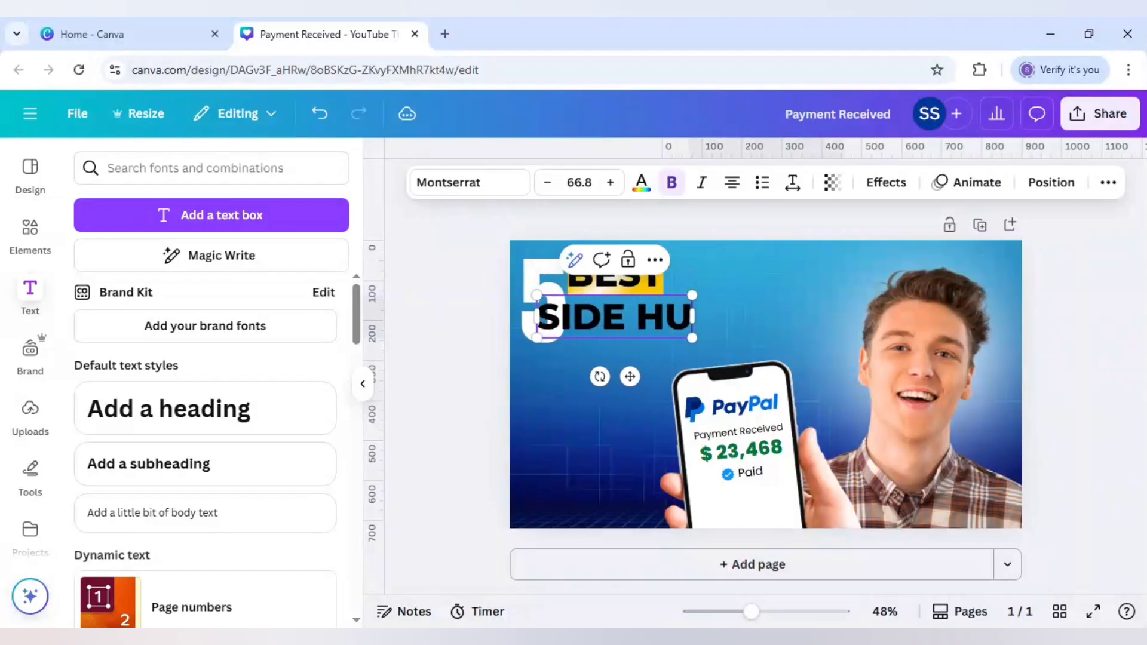
{"action": "type", "text": "STLES"}
{"action": "left_click", "coordinate": [624, 382]}
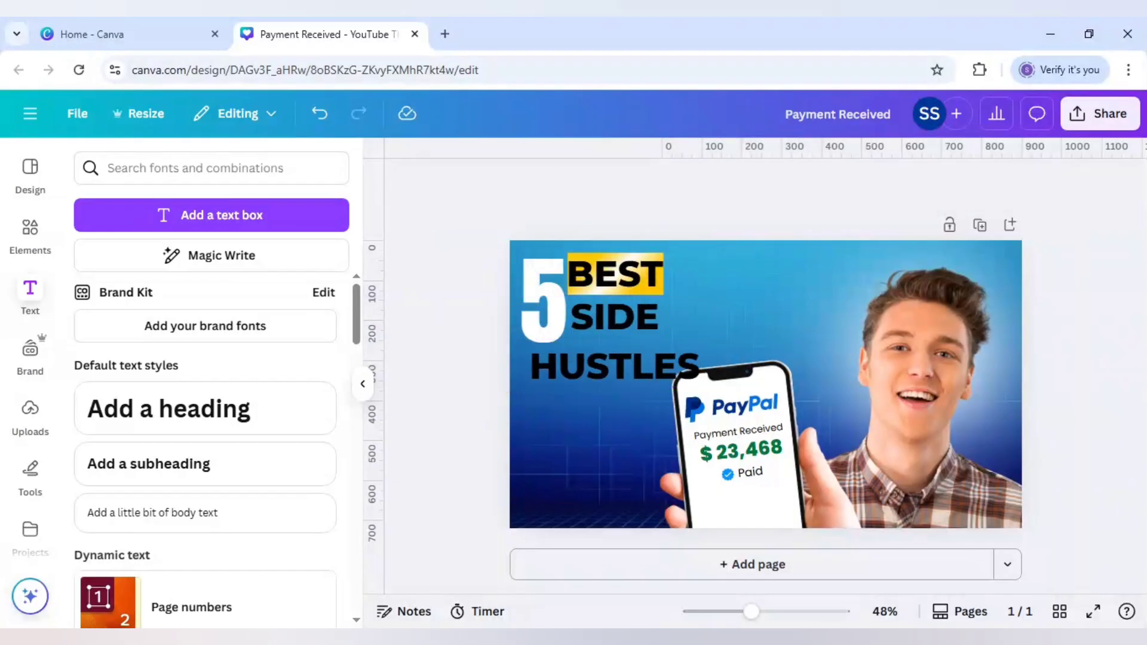
Colour the "SIDE HUSTLES" text white and set its font size to 58.
{"action": "left_click", "coordinate": [625, 383]}
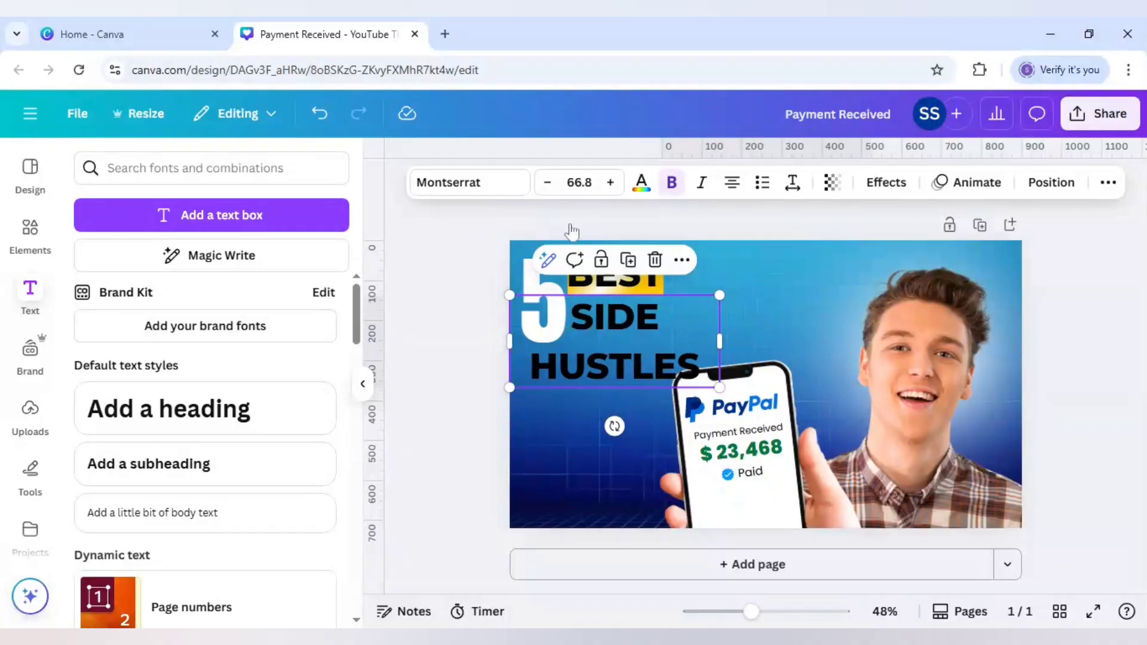
{"action": "left_click", "coordinate": [643, 190]}
{"action": "scroll", "coordinate": [325, 525], "scroll_direction": "down", "scroll_amount": 2}
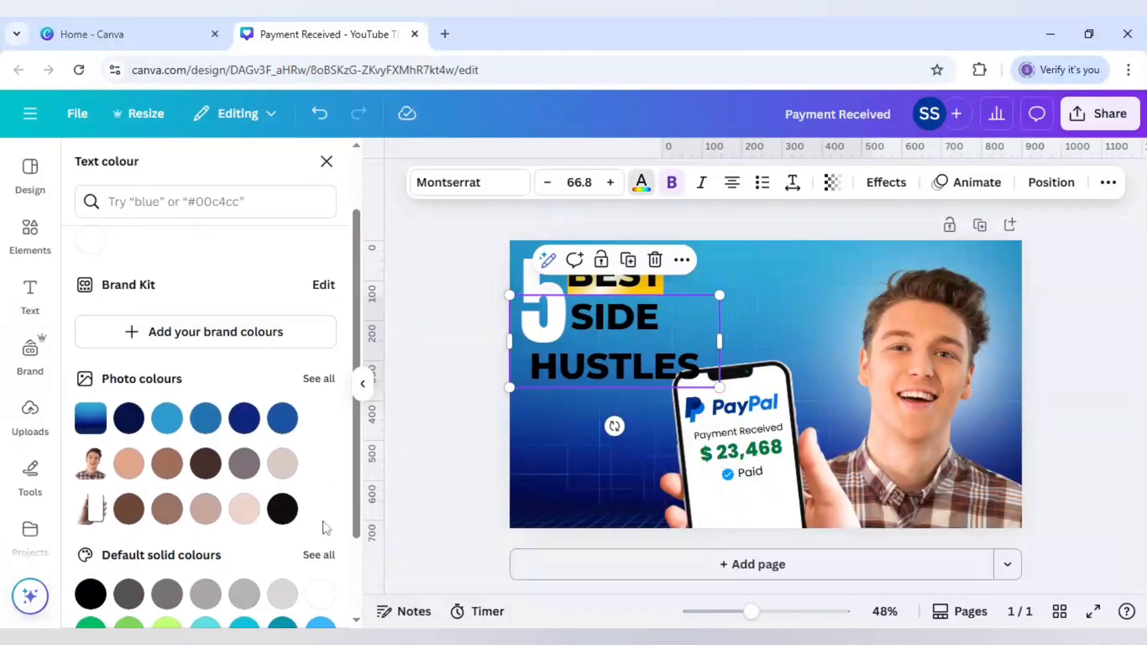
{"action": "left_click", "coordinate": [319, 596]}
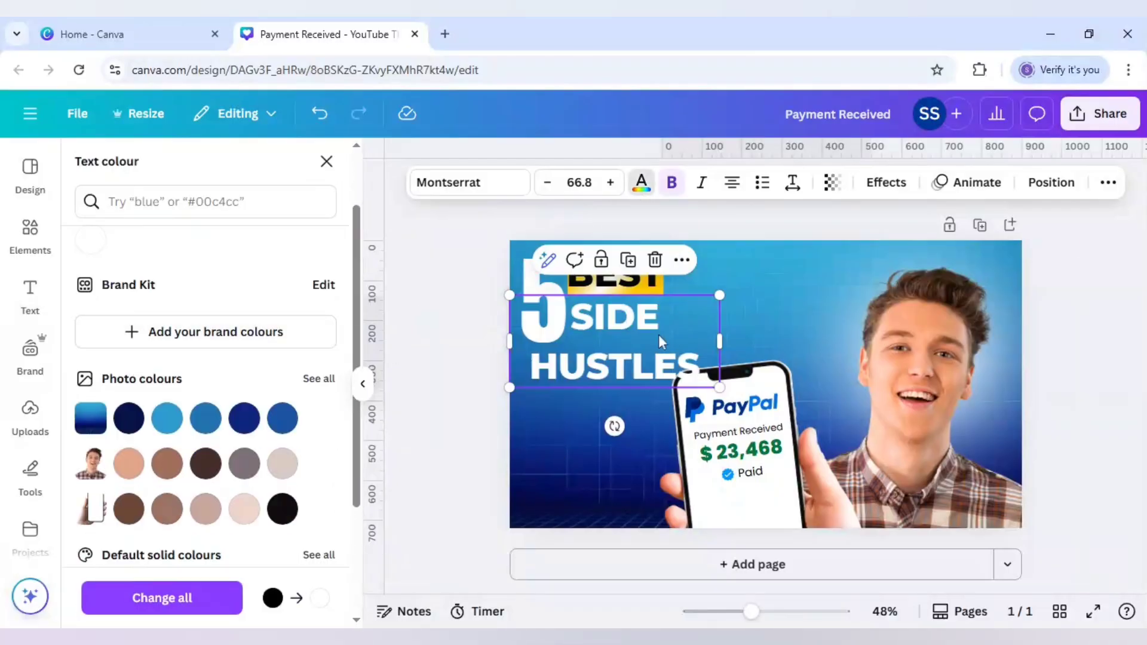
{"action": "left_click", "coordinate": [579, 183]}
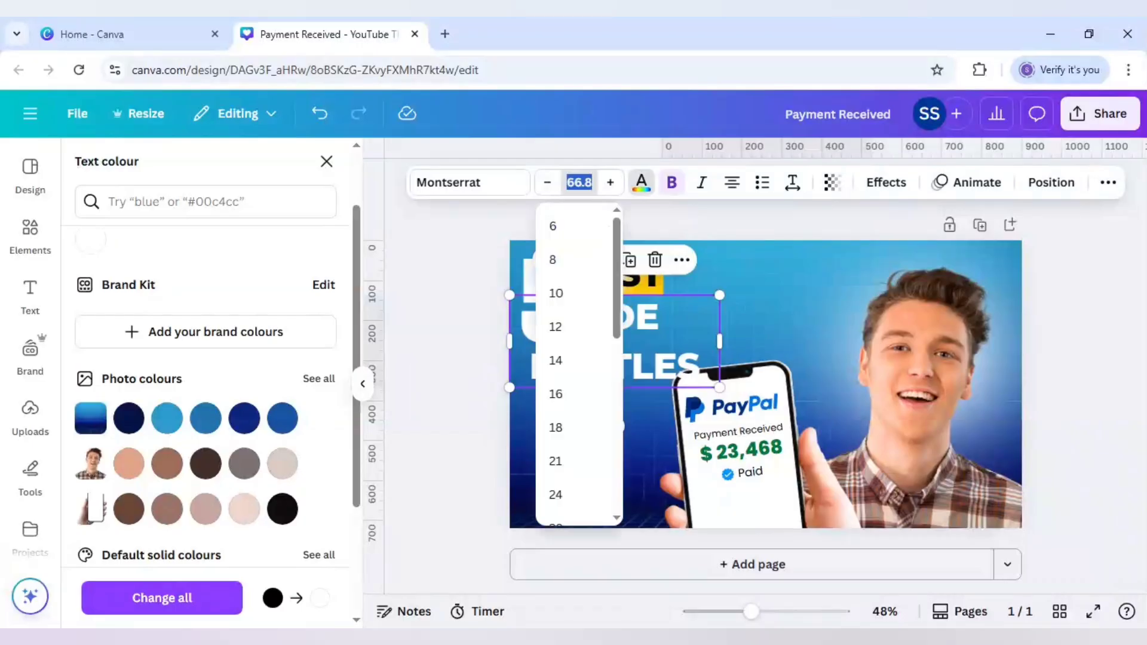
{"action": "type", "text": "58"}
{"action": "key", "text": "Return"}
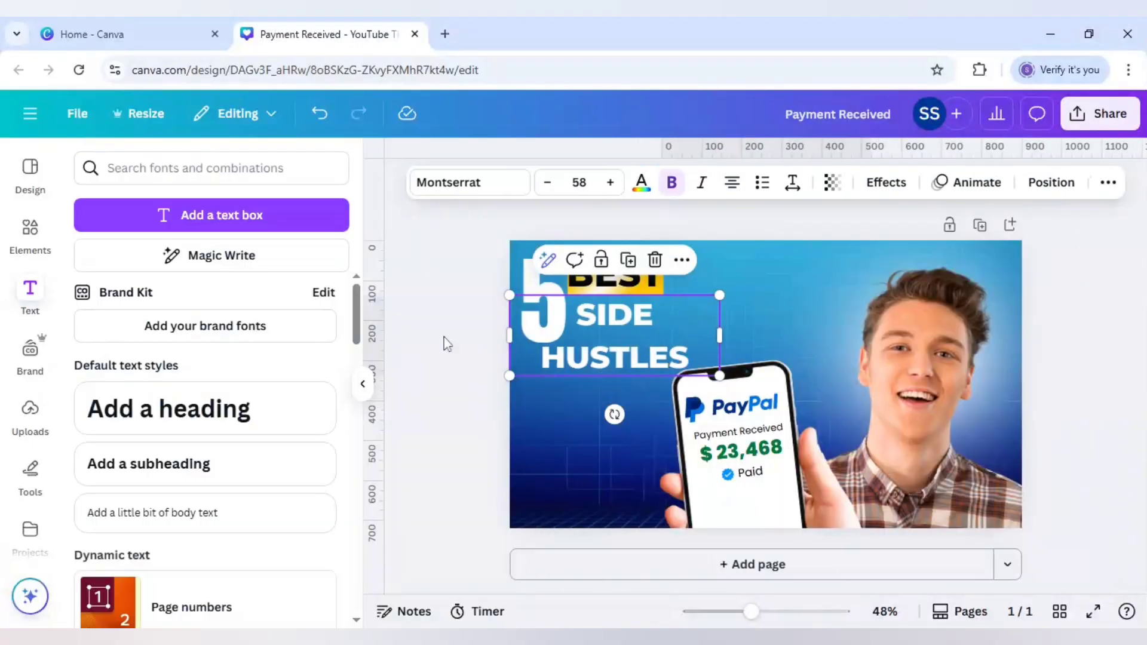
{"action": "left_click", "coordinate": [444, 337]}
Widen the "SIDE HUSTLES" text box so it fits on one line and position it just below "BEST", beside the "5".
{"action": "left_click", "coordinate": [701, 341]}
{"action": "left_click_drag", "start_coordinate": [726, 339], "coordinate": [851, 325]}
{"action": "left_click_drag", "start_coordinate": [741, 318], "coordinate": [746, 310]}
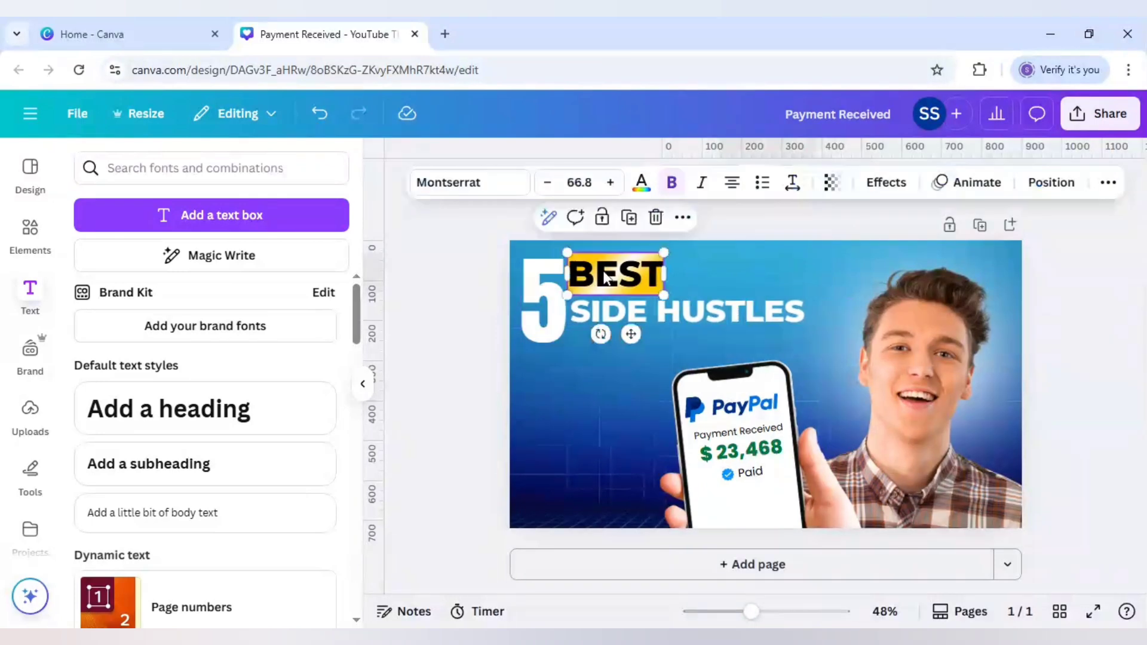
Select the "BEST" text together with its gold rectangle and enlarge both proportionally to a text size of about 91.3.
{"action": "right_click", "coordinate": [604, 310]}
{"action": "mouse_move", "coordinate": [668, 350]}
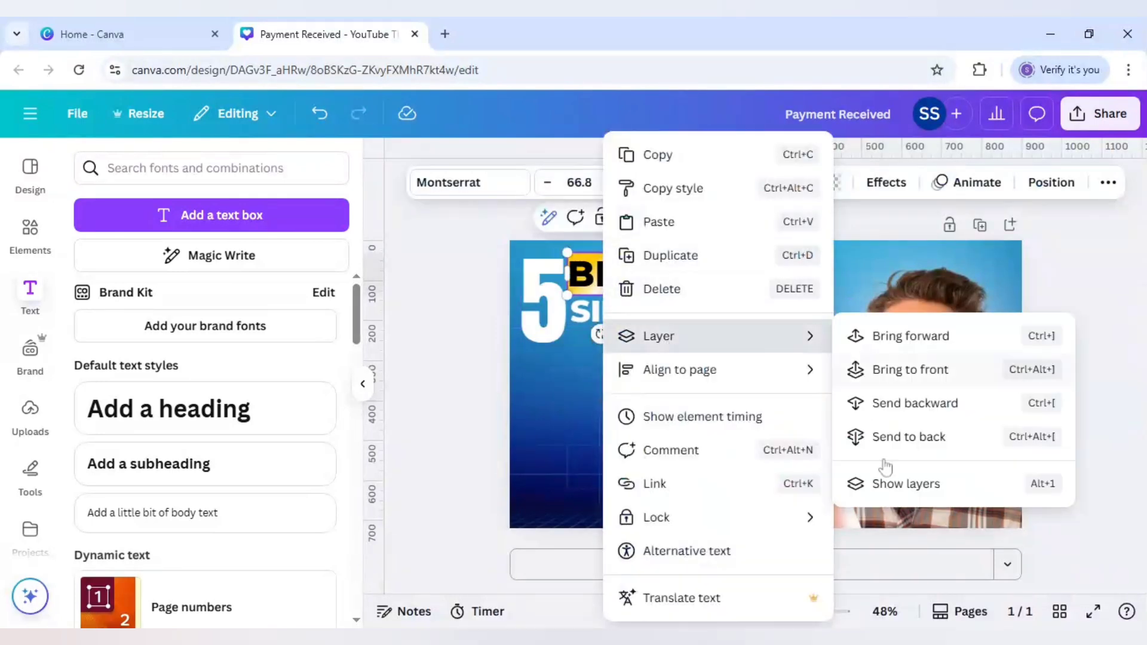
{"action": "left_click", "coordinate": [899, 502]}
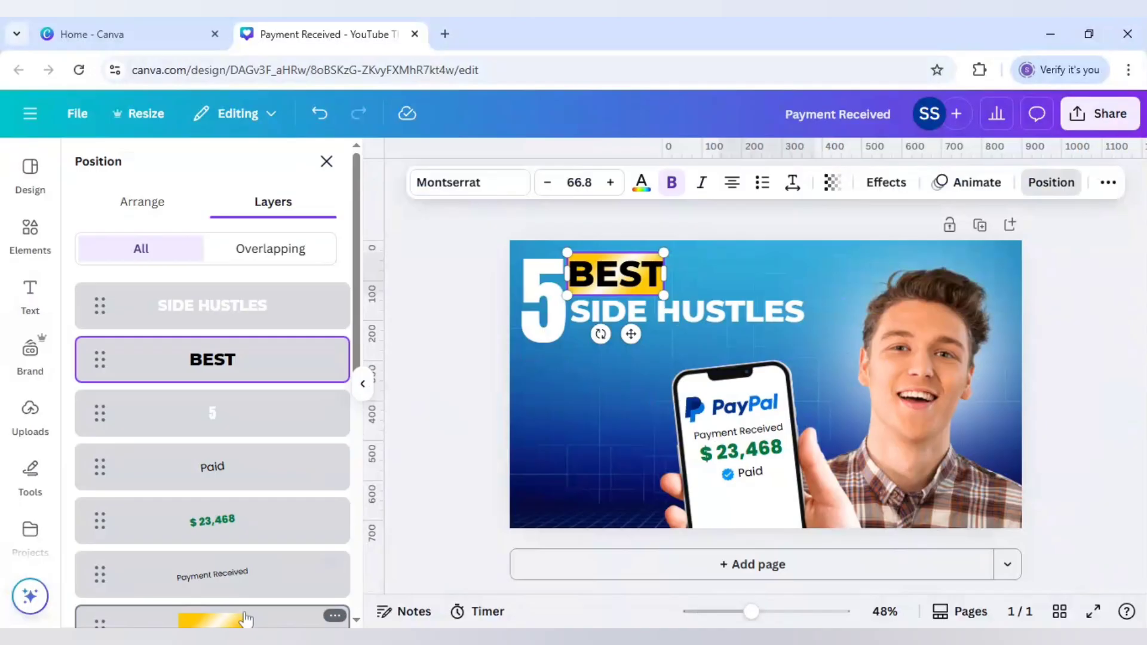
{"action": "left_click", "coordinate": [246, 619], "text": "shift"}
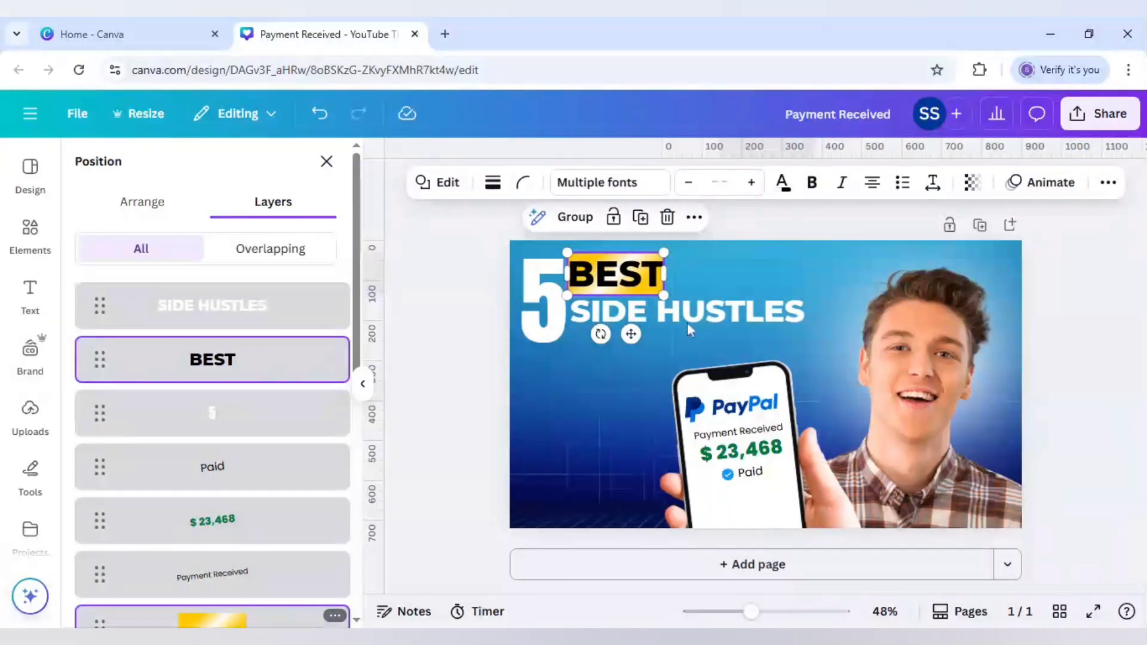
{"action": "left_click_drag", "start_coordinate": [664, 295], "coordinate": [698, 312]}
Shift "BEST" and its gold rectangle slightly down together, and move "SIDE HUSTLES" directly beneath them without overlap.
{"action": "left_click", "coordinate": [659, 281]}
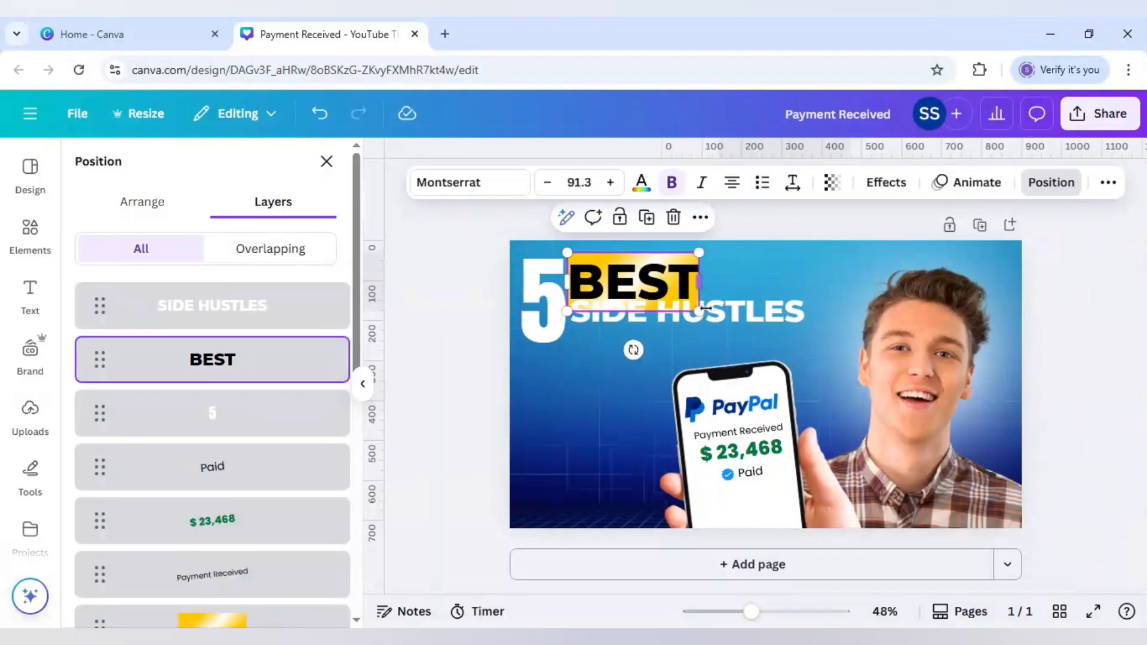
{"action": "key", "text": "ctrl+z"}
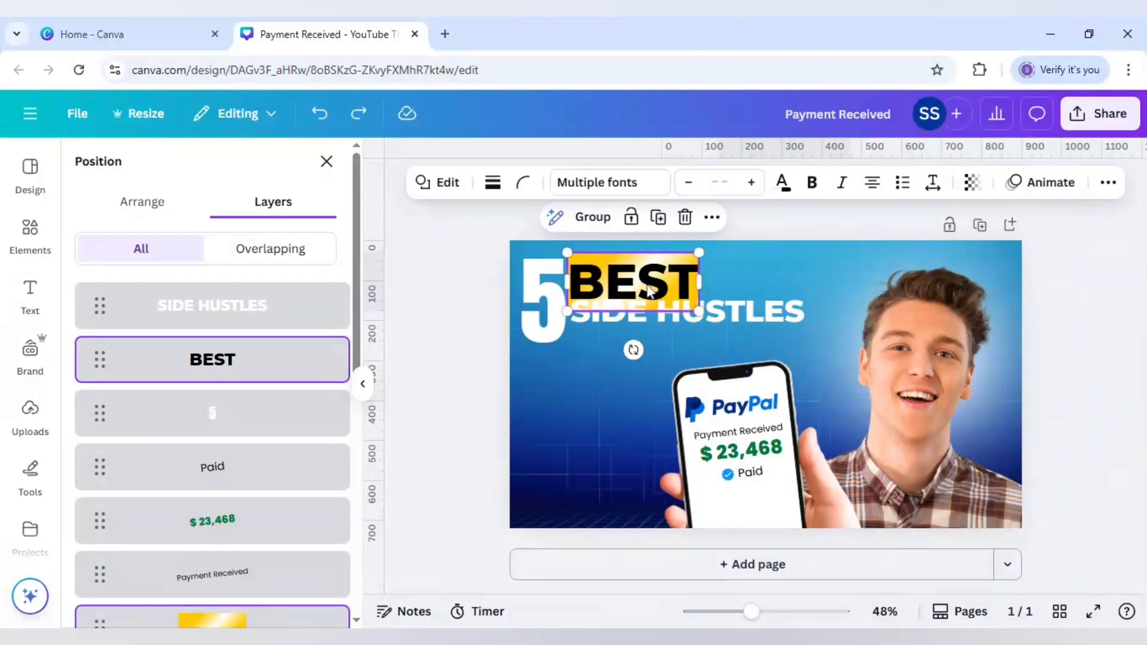
{"action": "left_click_drag", "start_coordinate": [643, 278], "coordinate": [640, 279]}
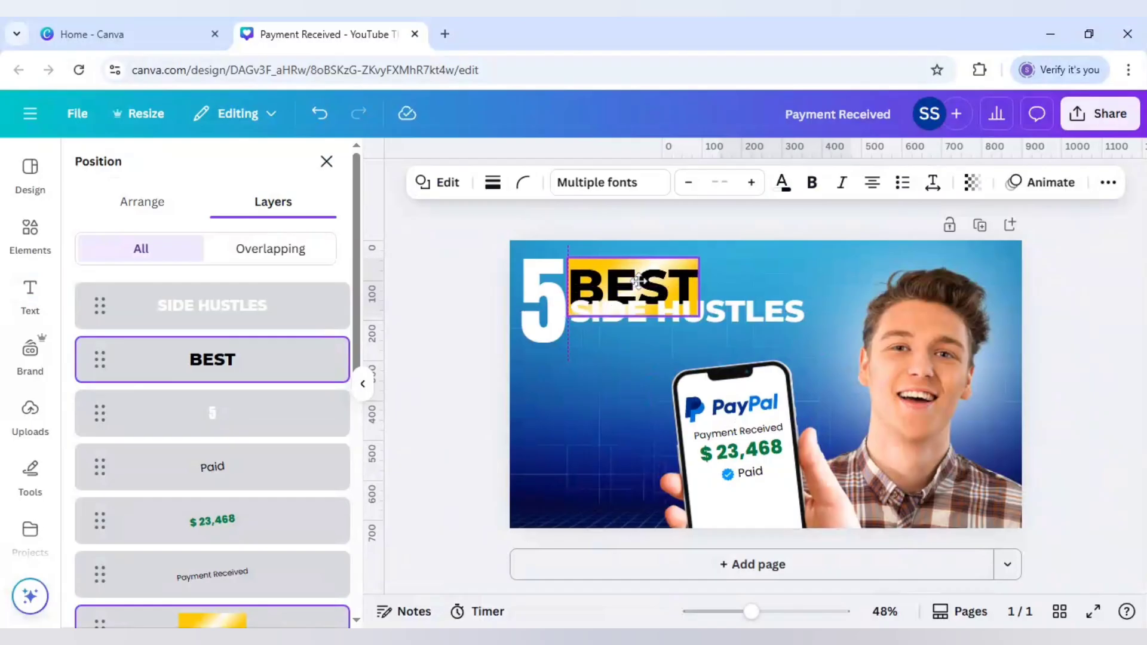
{"action": "left_click", "coordinate": [748, 319]}
{"action": "left_click_drag", "start_coordinate": [746, 314], "coordinate": [746, 328]}
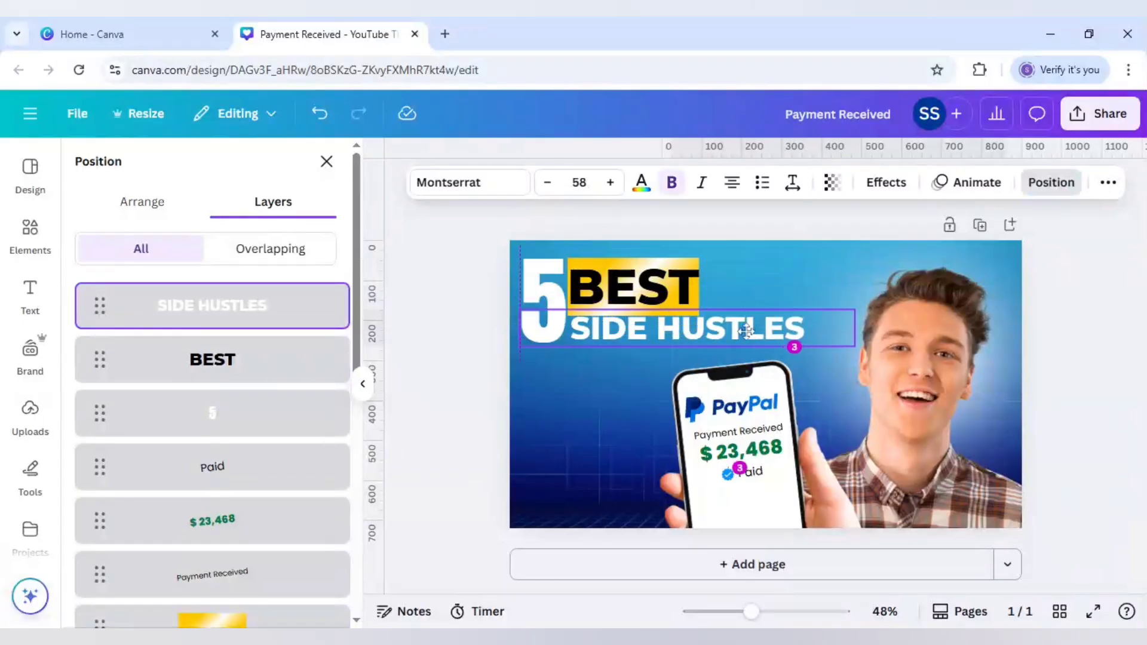
{"action": "left_click_drag", "start_coordinate": [747, 330], "coordinate": [743, 328]}
{"action": "left_click", "coordinate": [432, 361]}
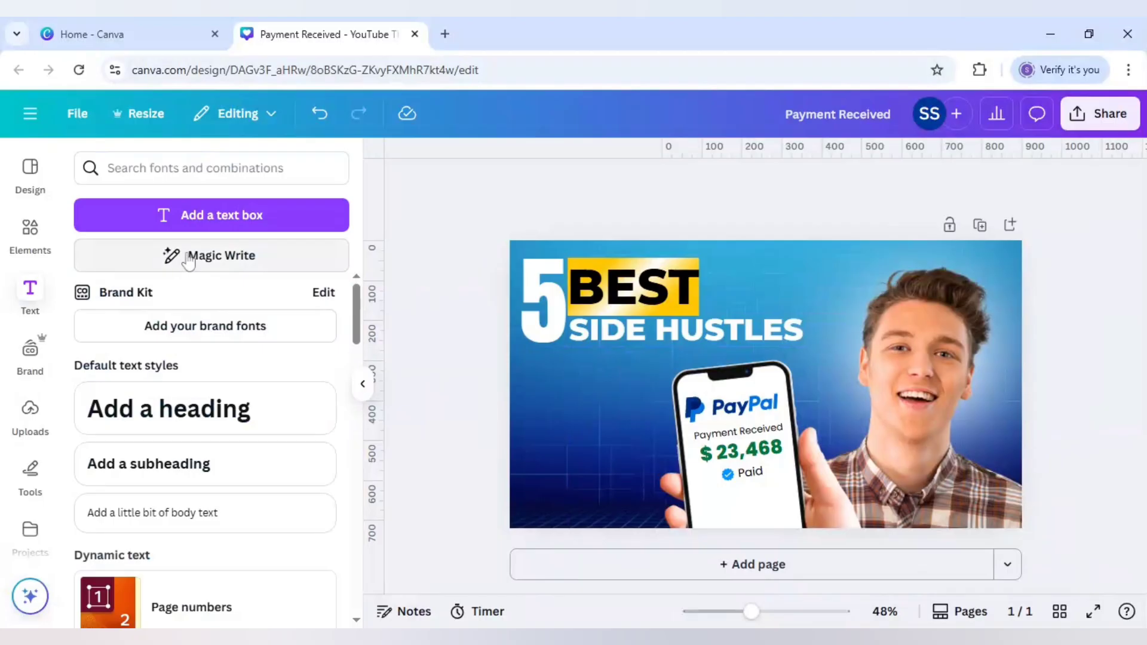
Add a subheading reading "As a Student" on two lines and place it in the empty blue area beside the phone.
{"action": "left_click", "coordinate": [189, 464]}
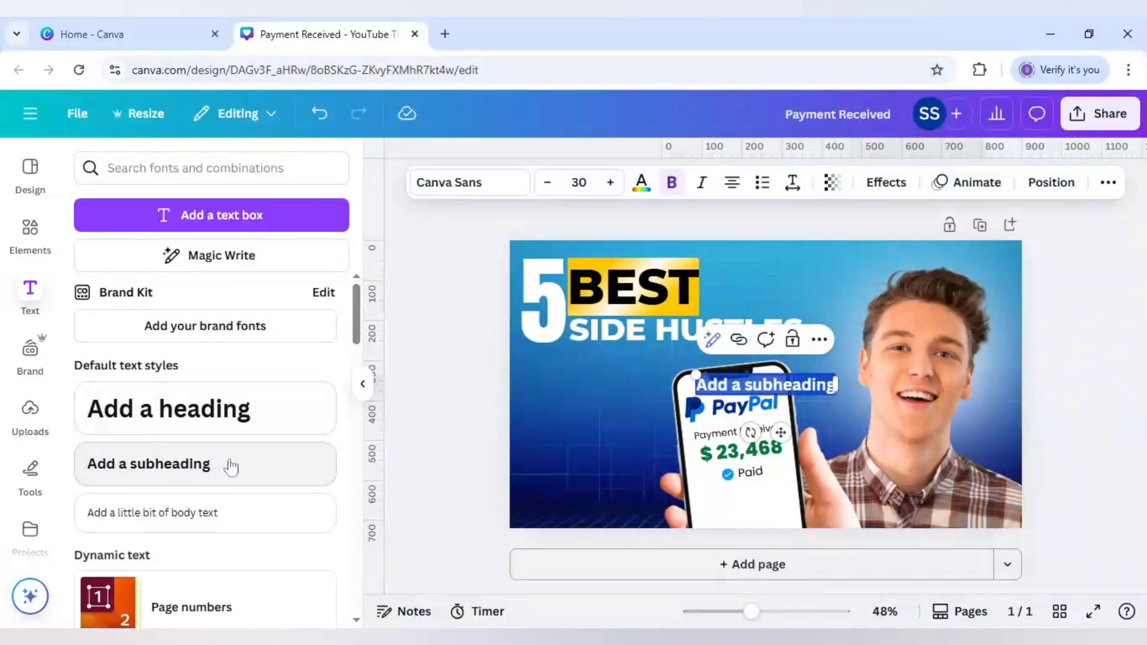
{"action": "type", "text": "As"}
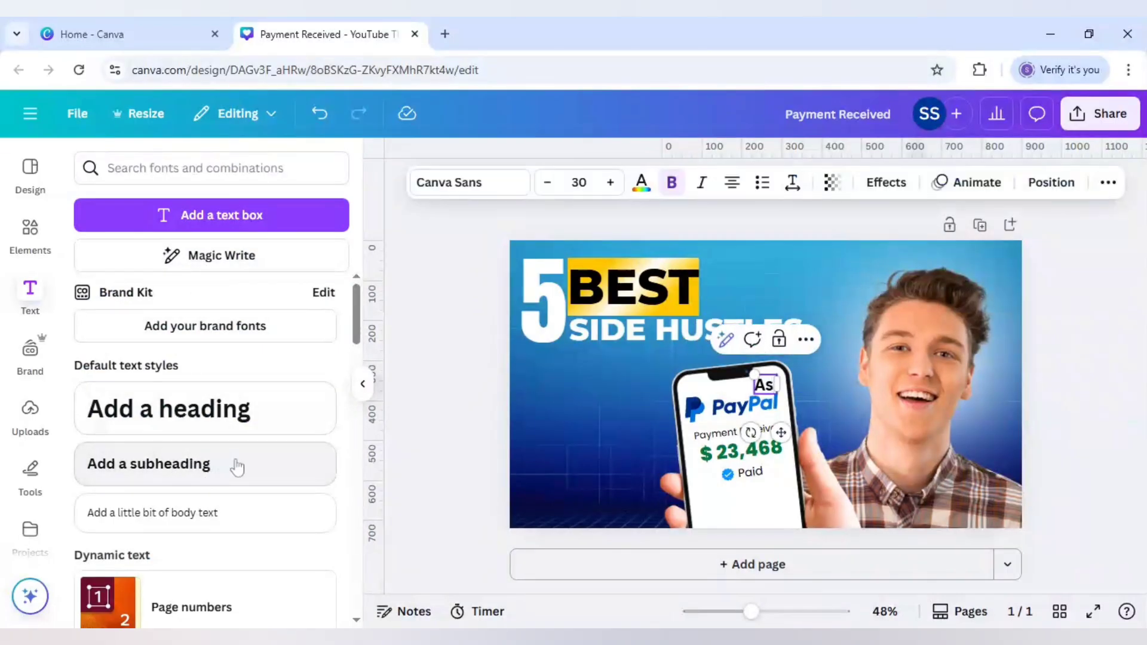
{"action": "type", "text": " a S"}
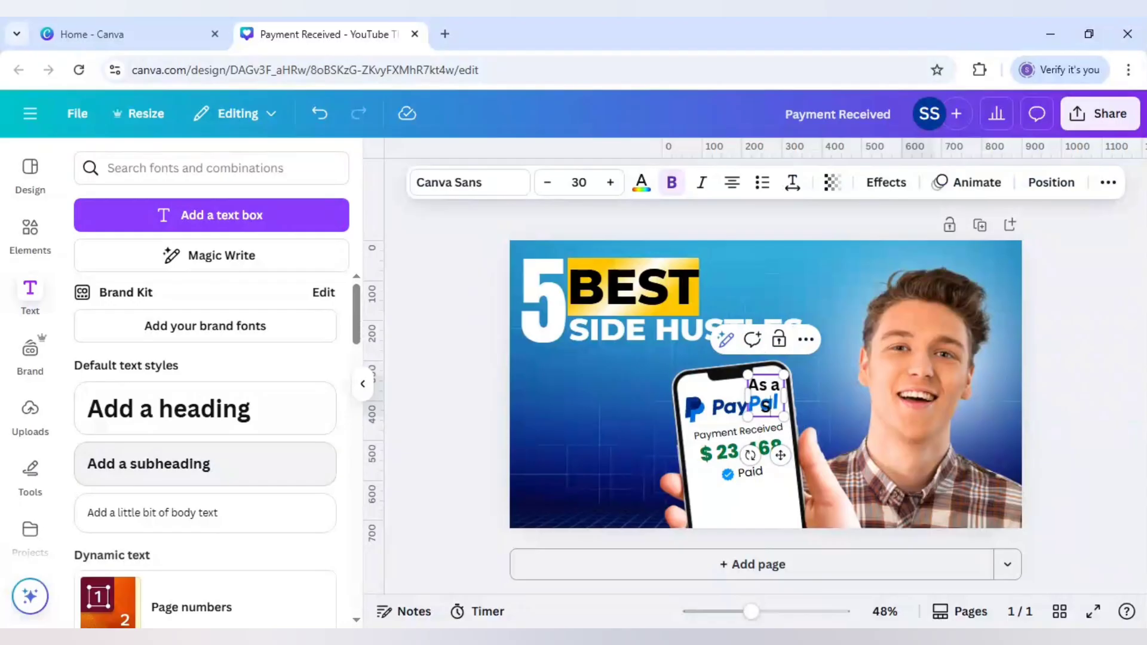
{"action": "type", "text": "tudent"}
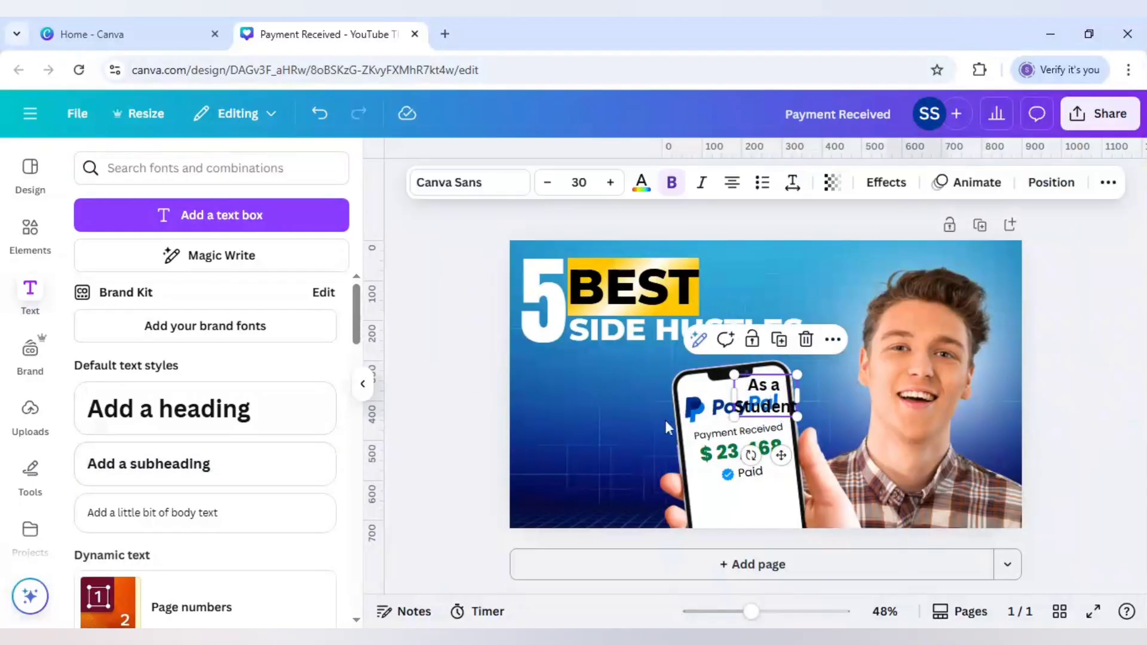
{"action": "left_click_drag", "start_coordinate": [764, 401], "coordinate": [575, 424]}
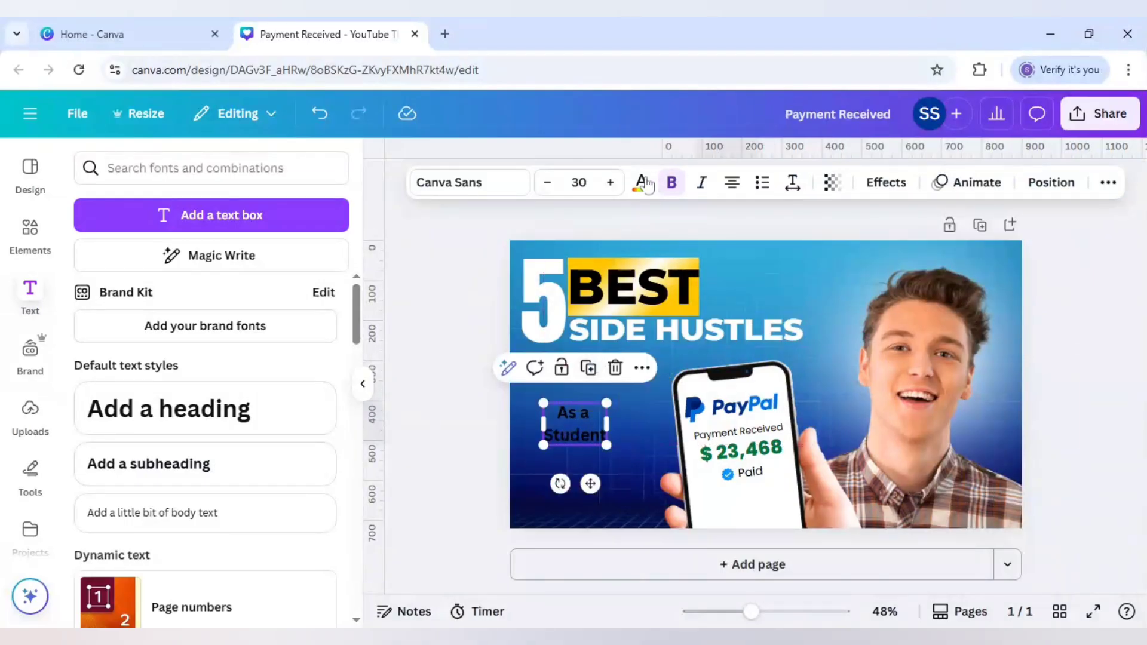
Colour the "As a Student" text white and tighten its line spacing to 1.08.
{"action": "left_click", "coordinate": [642, 182]}
{"action": "scroll", "coordinate": [291, 544], "scroll_direction": "down", "scroll_amount": 3}
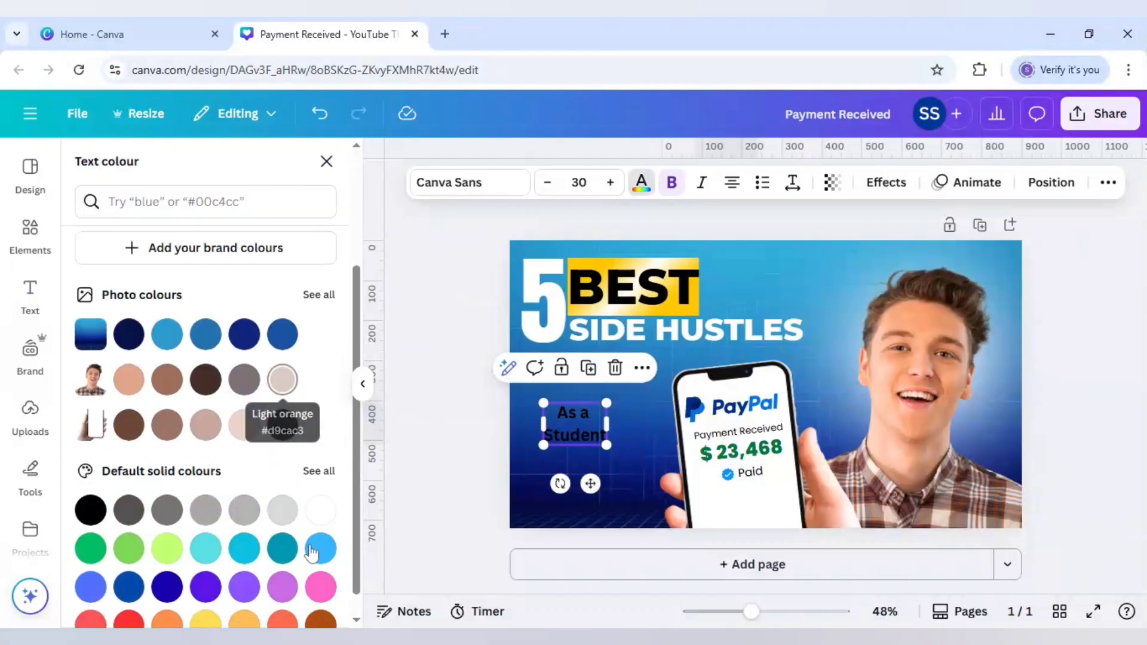
{"action": "left_click", "coordinate": [321, 510]}
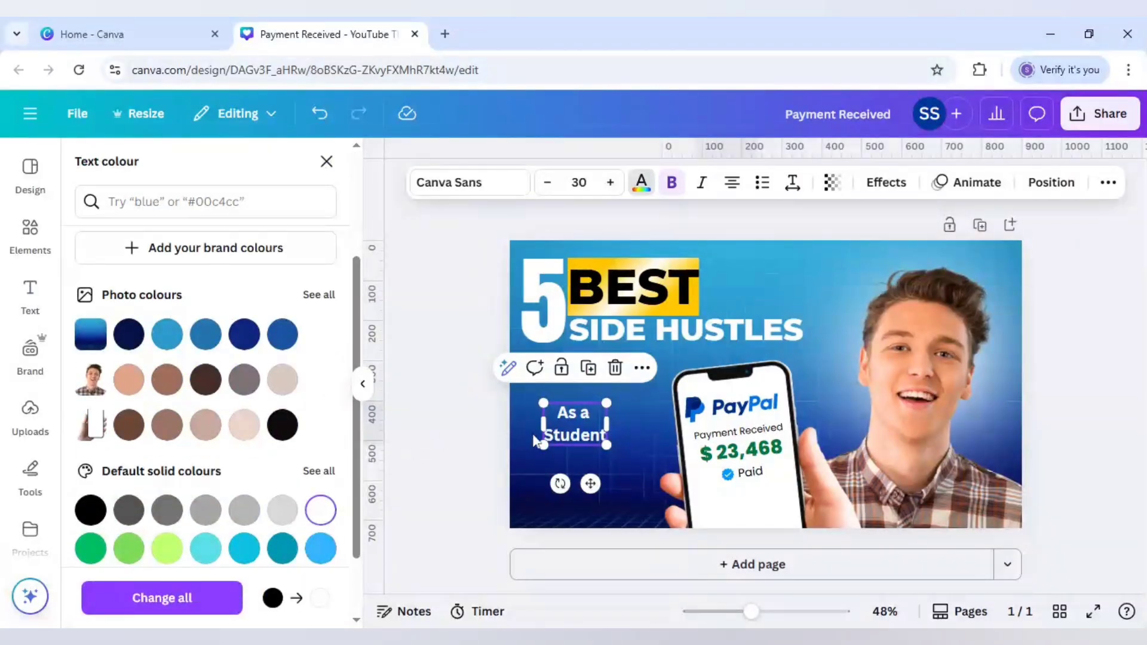
{"action": "left_click", "coordinate": [792, 182]}
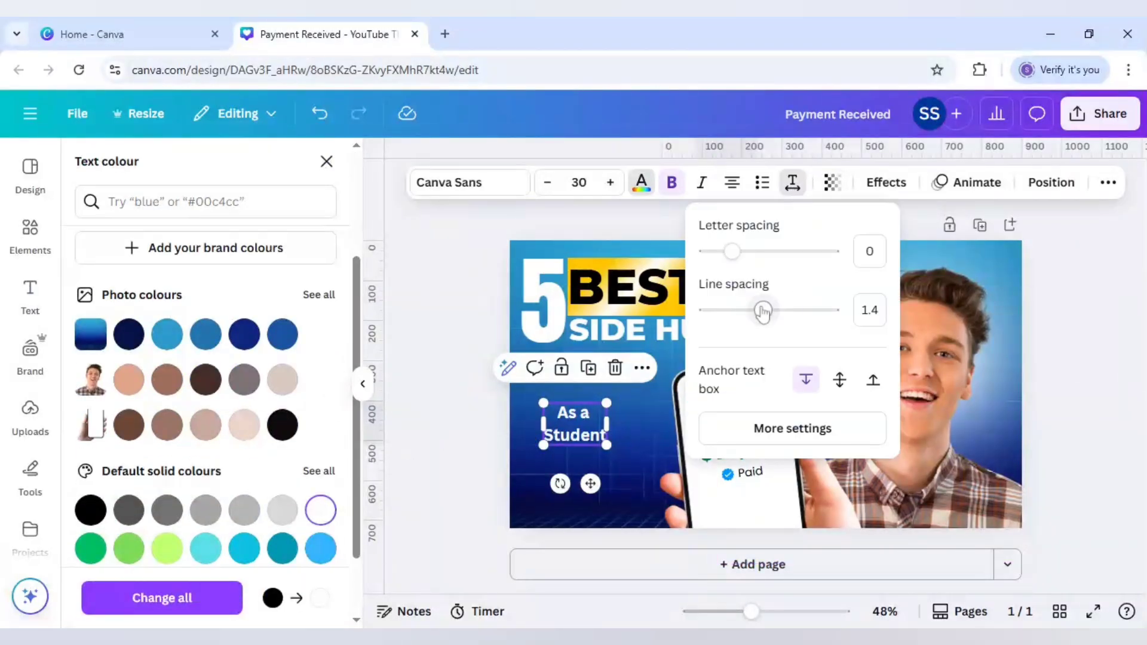
{"action": "left_click_drag", "start_coordinate": [762, 311], "coordinate": [744, 311]}
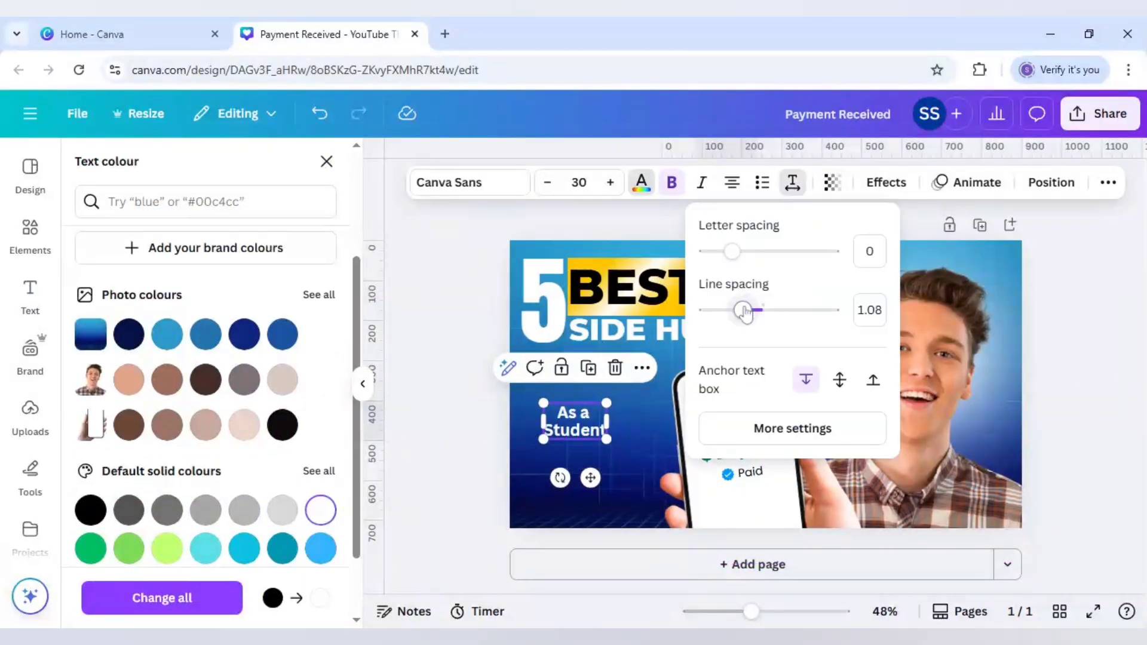
Set the "As a Student" font to Poppins SemiBold.
{"action": "left_click", "coordinate": [500, 186]}
{"action": "left_click_drag", "start_coordinate": [174, 242], "coordinate": [108, 241]}
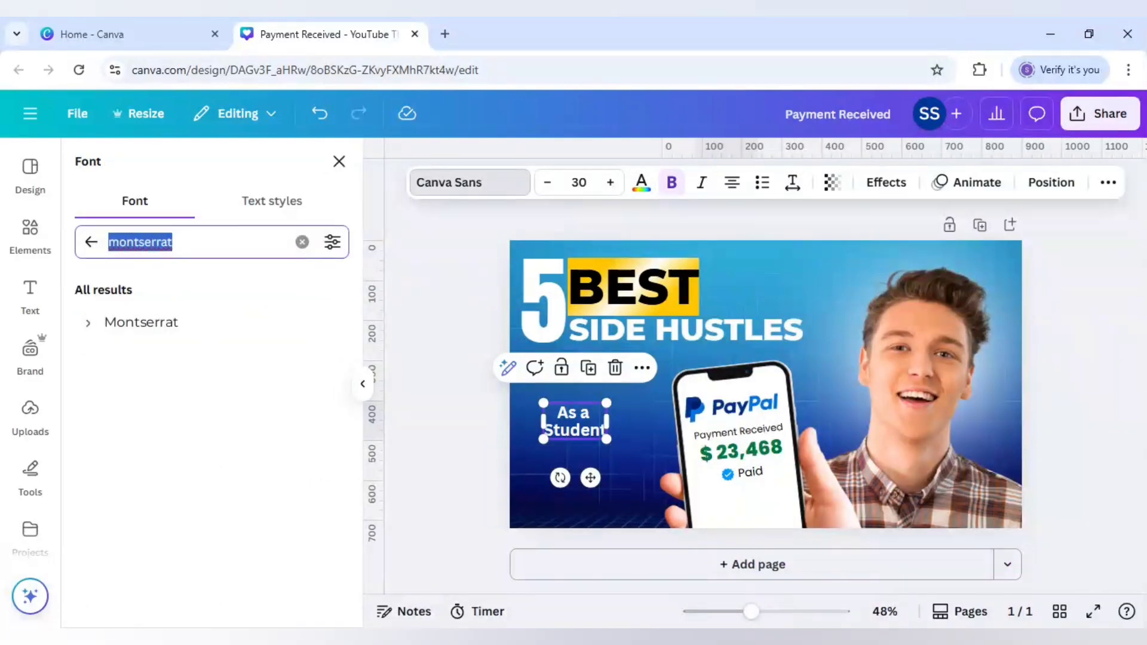
{"action": "type", "text": "poppins"}
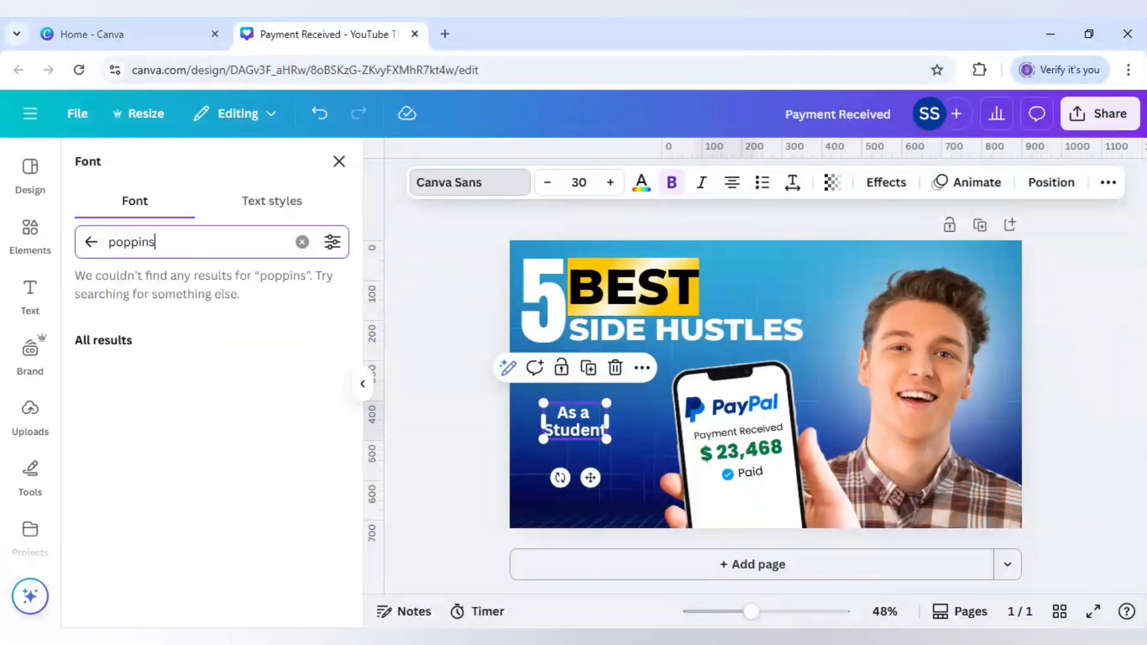
{"action": "left_click", "coordinate": [129, 324]}
{"action": "scroll", "coordinate": [156, 487], "scroll_direction": "down", "scroll_amount": 2}
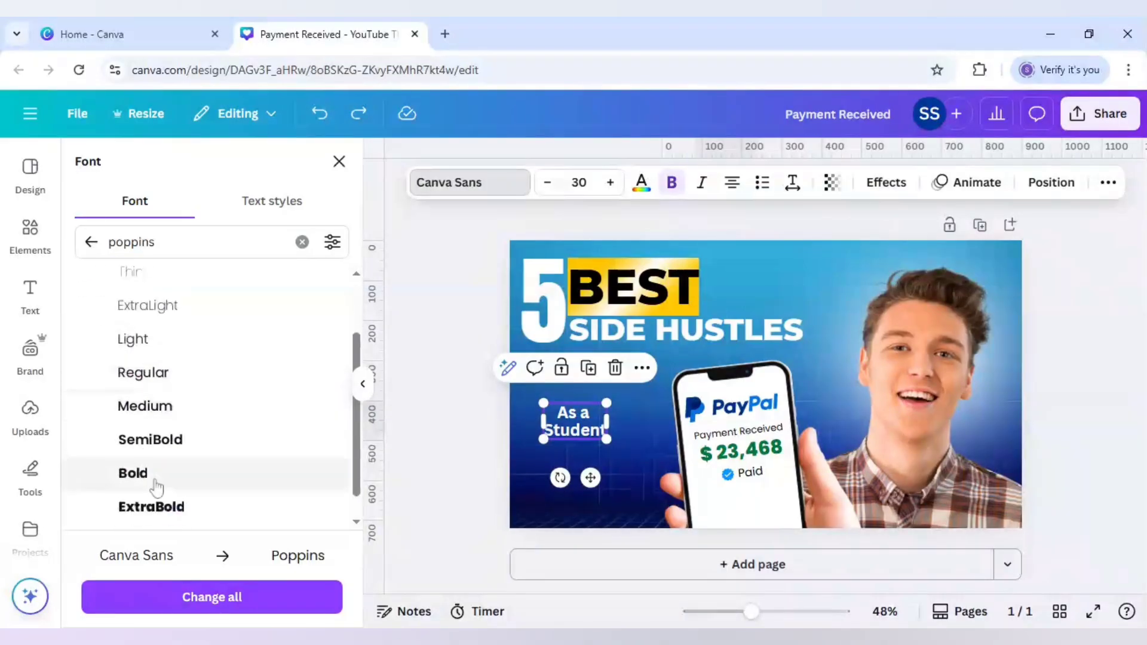
{"action": "left_click", "coordinate": [161, 445]}
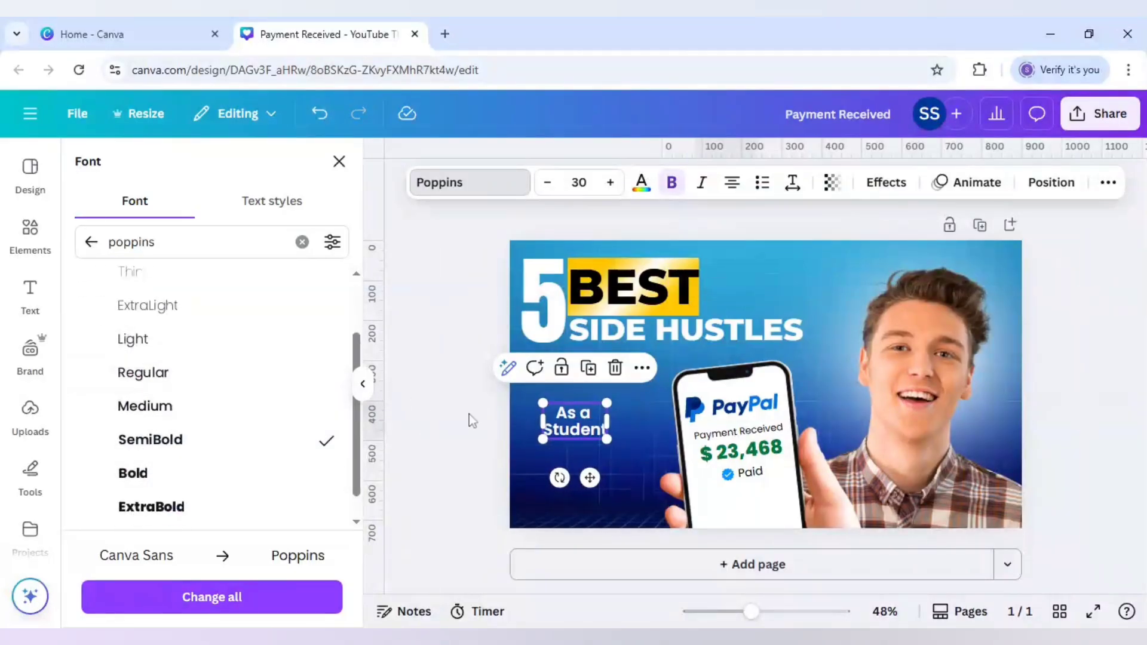
{"action": "left_click", "coordinate": [466, 396]}
Add a line with stroke weight 14, place it beneath "As a Student" and shorten it to about the text's width.
{"action": "left_click", "coordinate": [646, 394]}
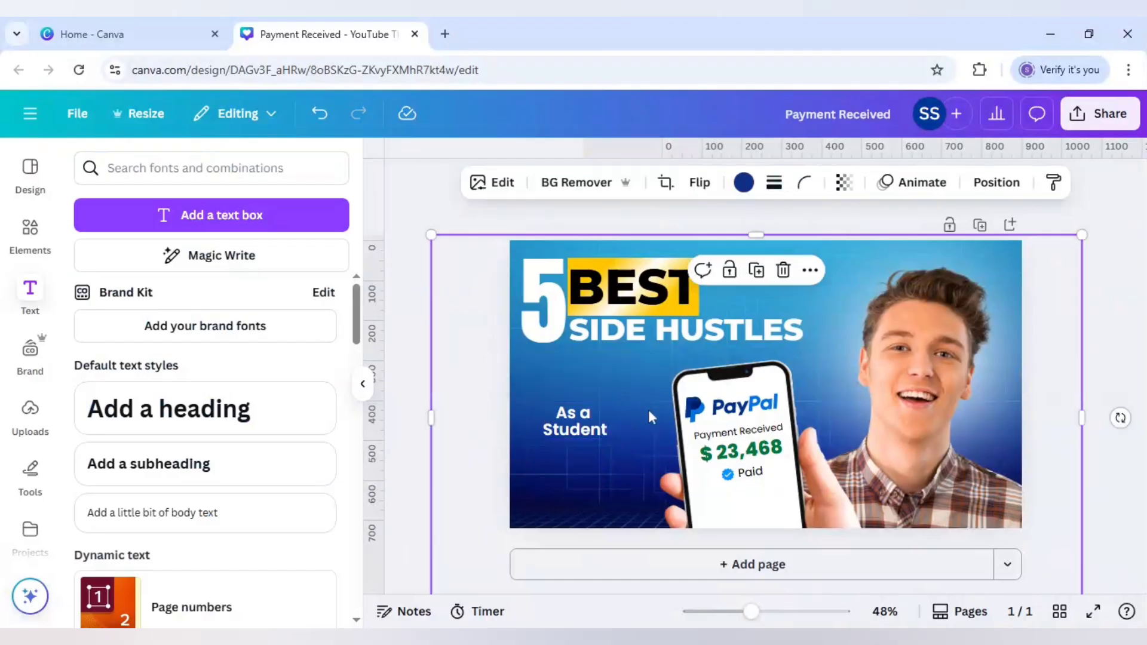
{"action": "key", "text": "l"}
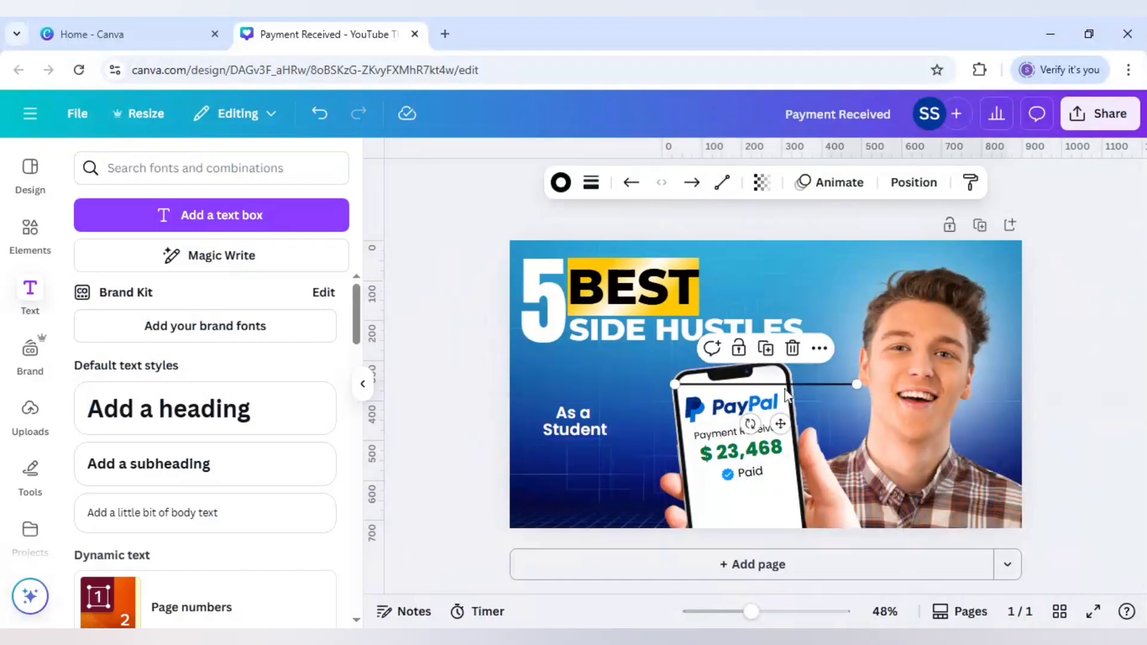
{"action": "left_click", "coordinate": [591, 190]}
{"action": "left_click_drag", "start_coordinate": [492, 339], "coordinate": [507, 341]}
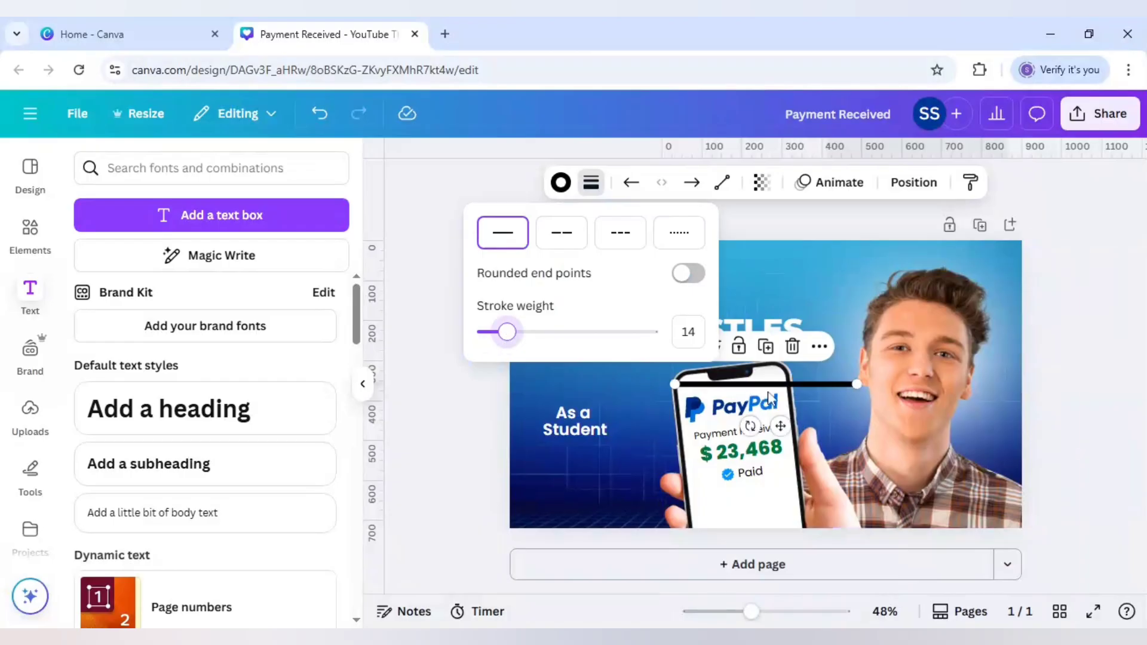
{"action": "mouse_move", "coordinate": [779, 428]}
{"action": "left_mouse_down"}
{"action": "mouse_move", "coordinate": [651, 500]}
{"action": "mouse_move", "coordinate": [643, 493]}
{"action": "left_mouse_up"}
{"action": "left_click_drag", "start_coordinate": [721, 450], "coordinate": [607, 450]}
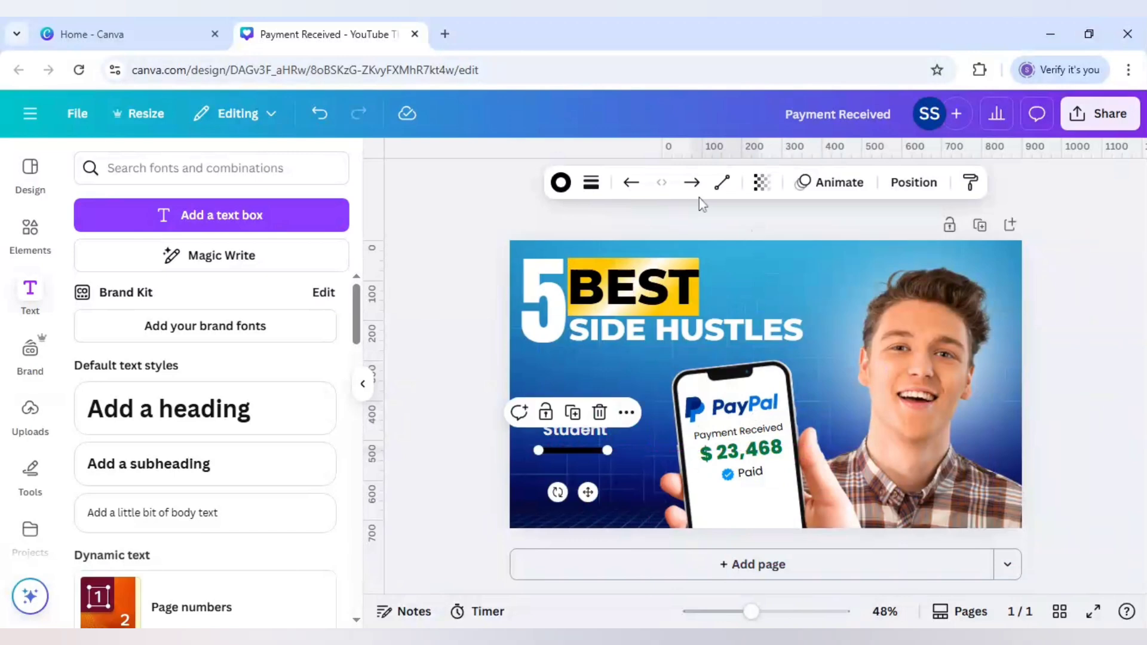
Change the underline beneath "As a Student" to a curved line, arch it slightly upward and extend it a little.
{"action": "left_click", "coordinate": [721, 182]}
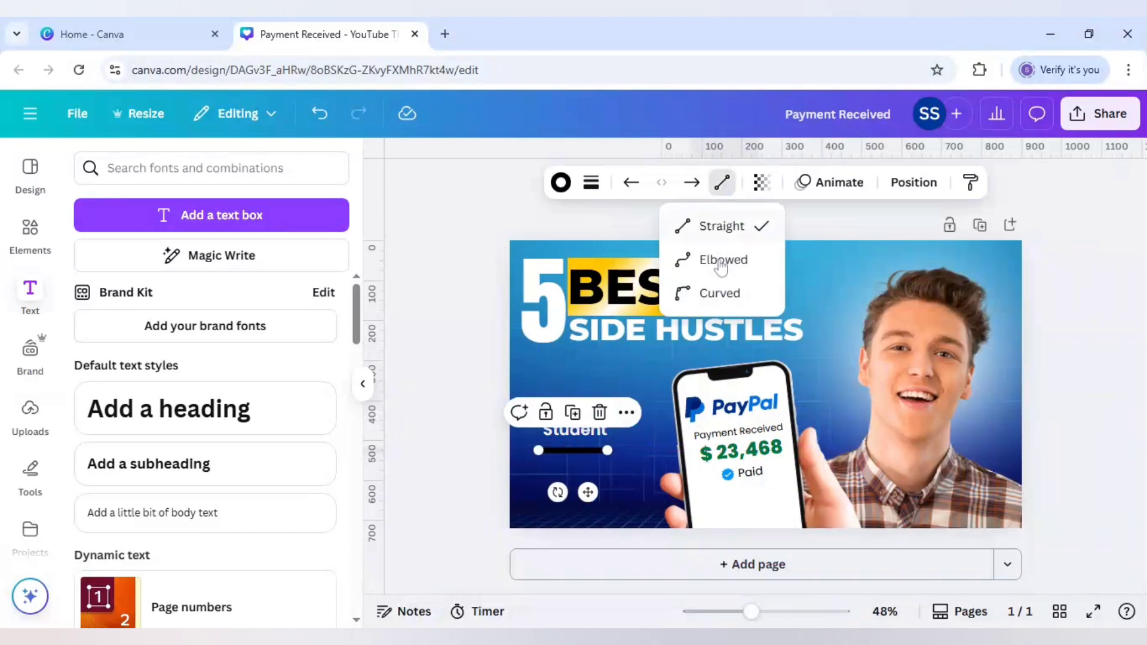
{"action": "left_click", "coordinate": [717, 296]}
{"action": "left_click_drag", "start_coordinate": [572, 442], "coordinate": [613, 451]}
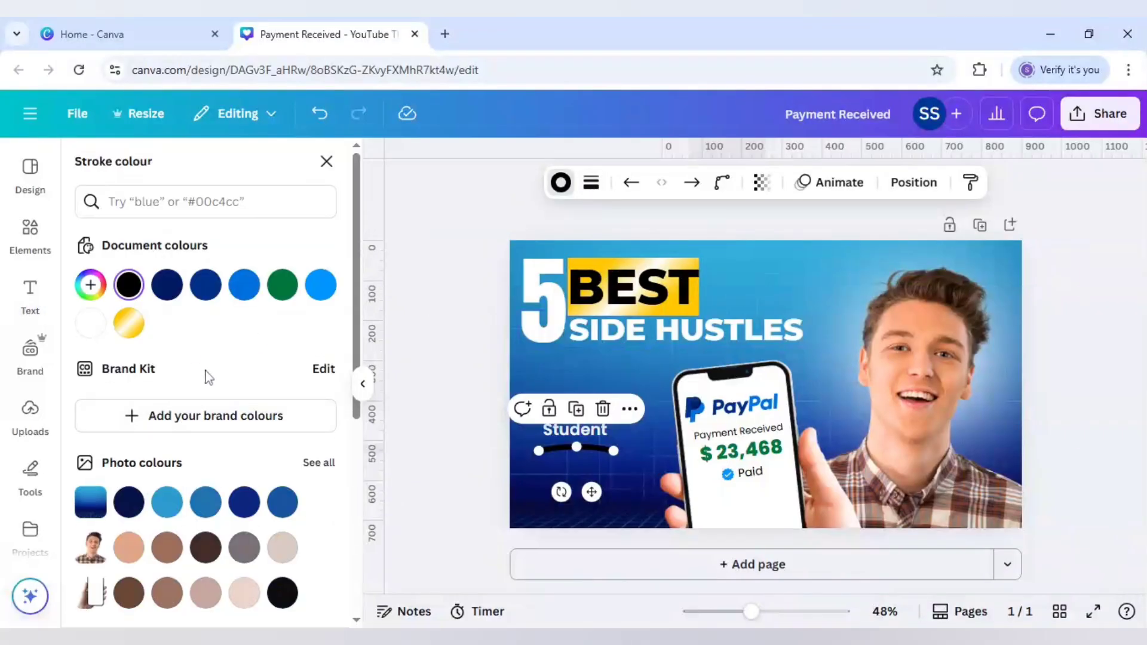
Colour the curved underline yellow with the hex value #FFC702.
{"action": "scroll", "coordinate": [206, 374], "scroll_direction": "down", "scroll_amount": 2}
{"action": "scroll", "coordinate": [206, 378], "scroll_direction": "up", "scroll_amount": 2}
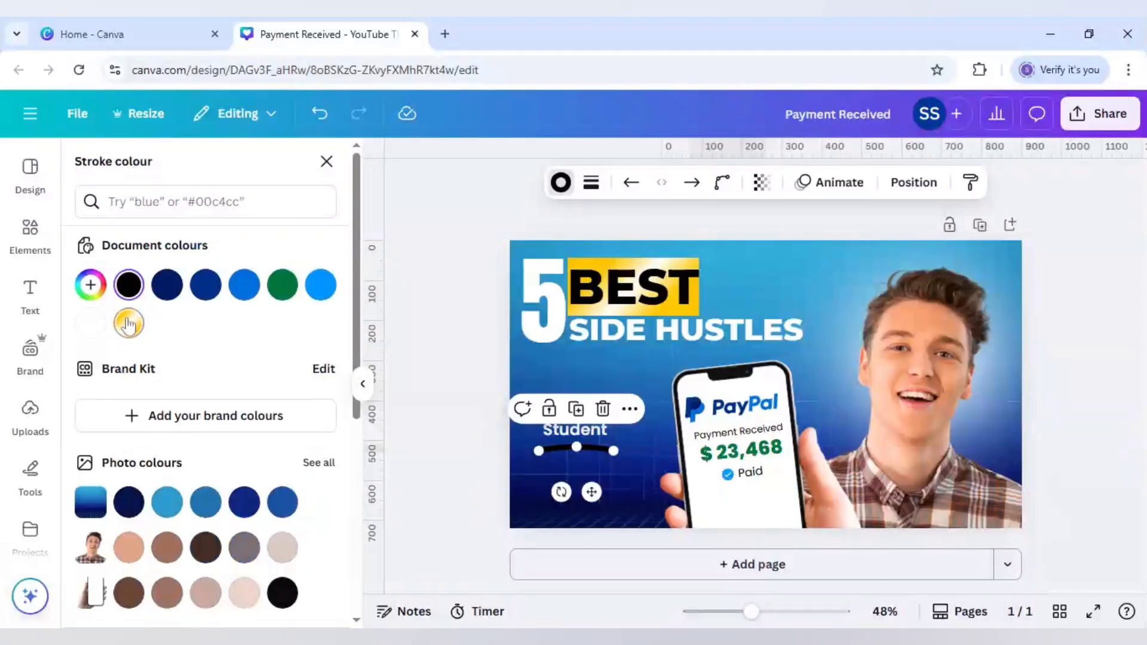
{"action": "left_click", "coordinate": [93, 287]}
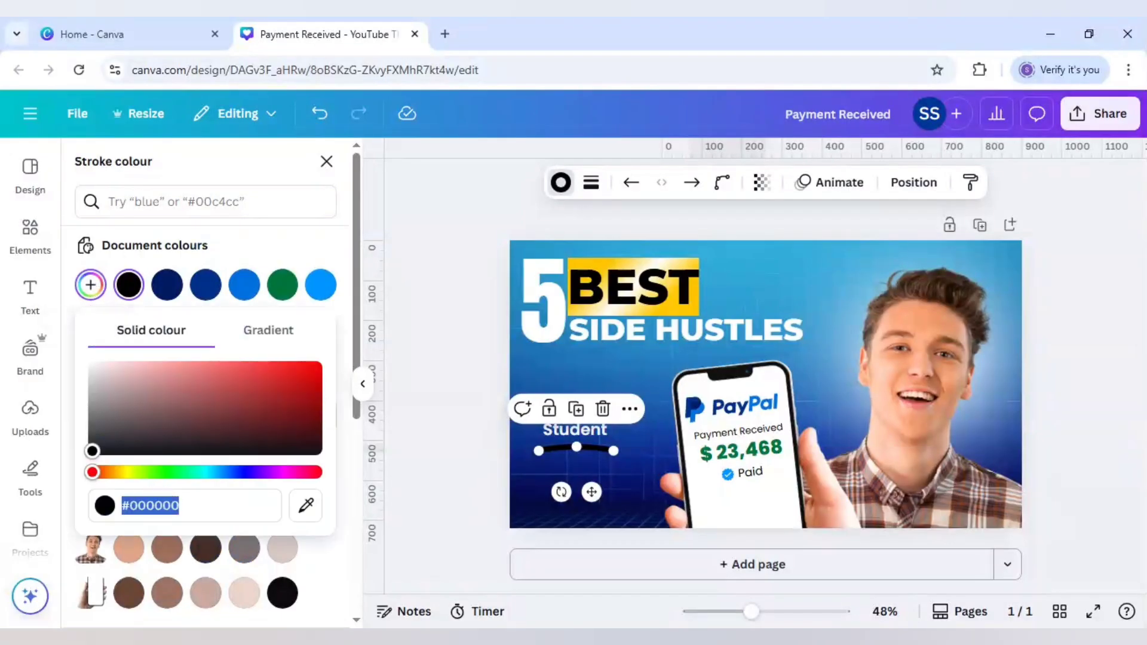
{"action": "type", "text": "#FFC702"}
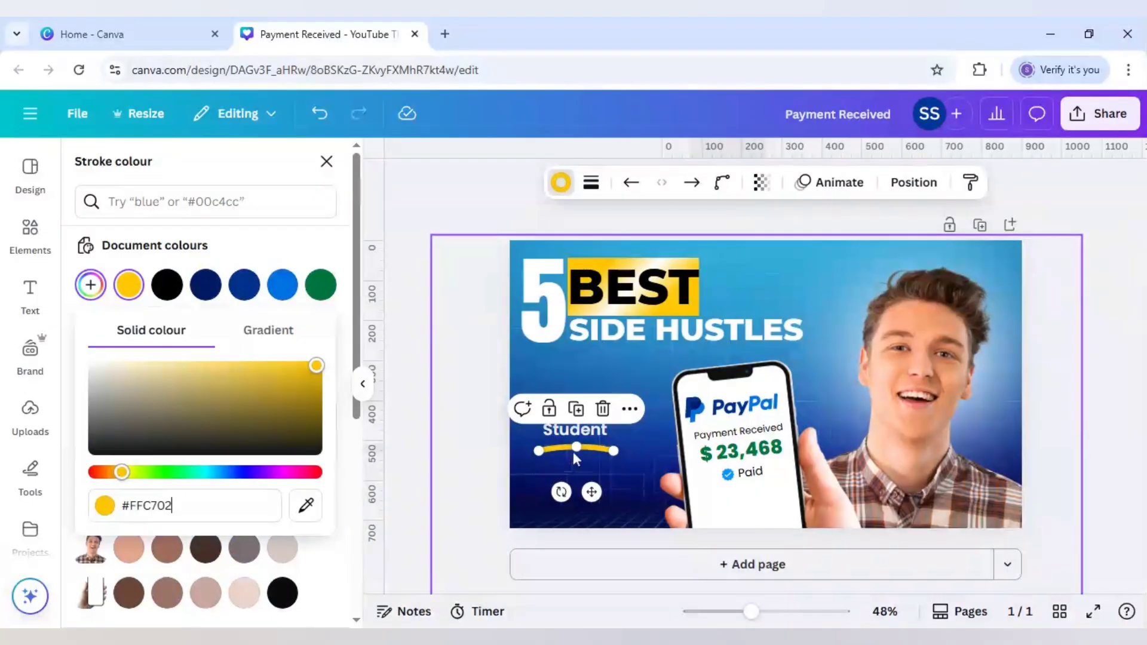
{"action": "key", "text": "Escape"}
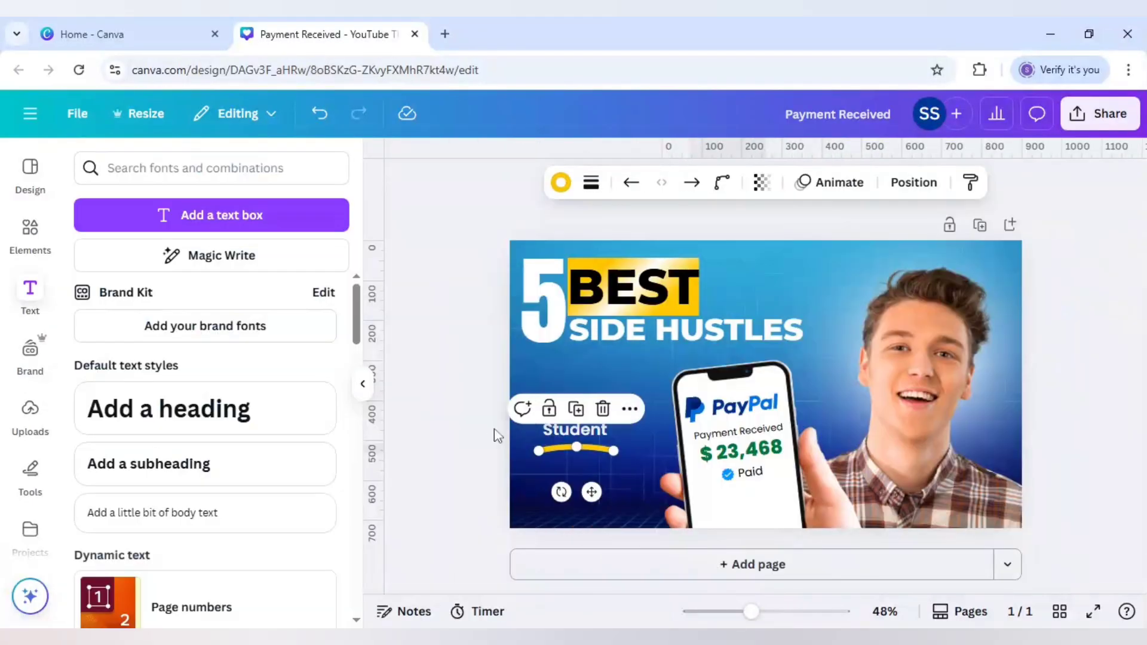
{"action": "left_click", "coordinate": [495, 432]}
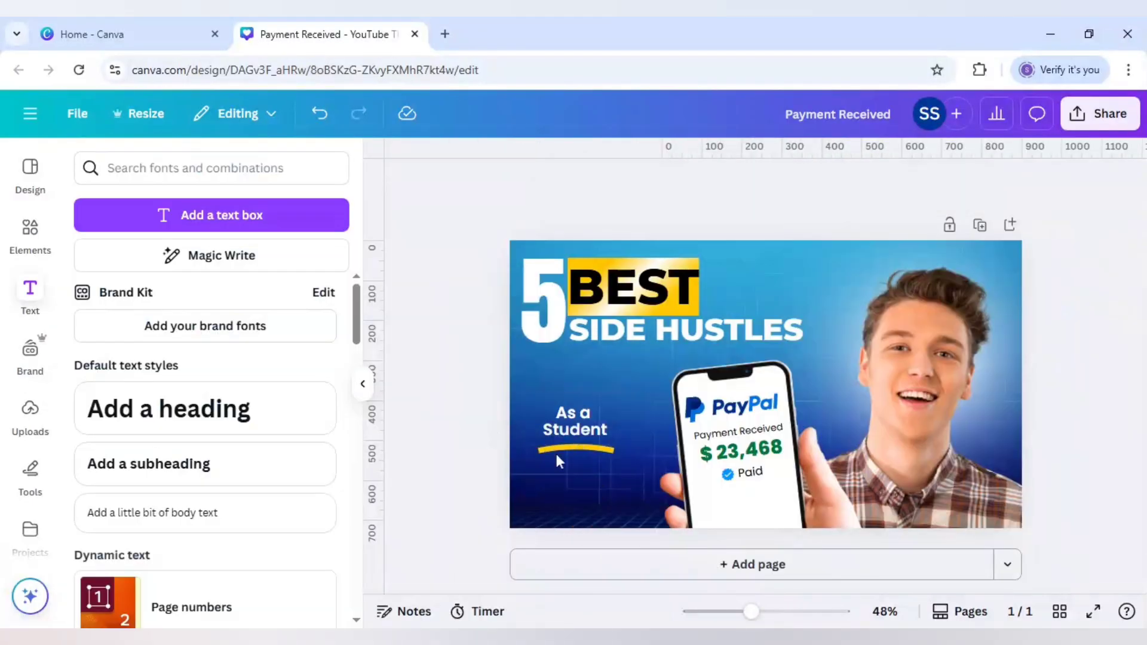
Add a second yellow line, set its stroke weight to 6 and give its end an arrowhead.
{"action": "left_click", "coordinate": [639, 432]}
{"action": "key", "text": "l"}
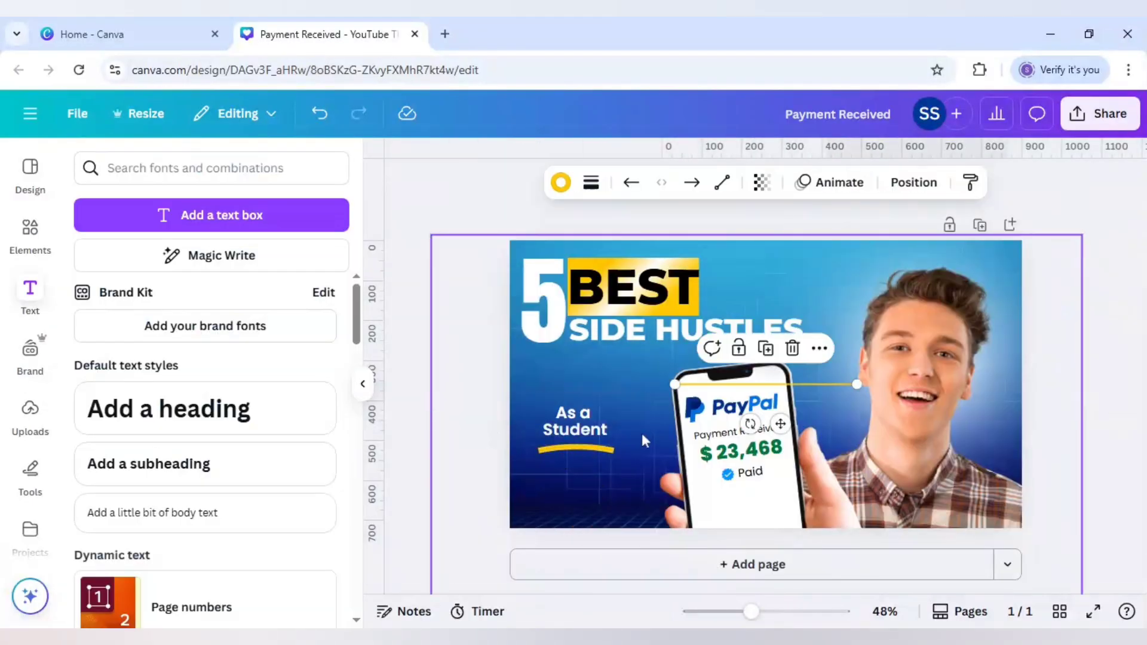
{"action": "left_click", "coordinate": [591, 188]}
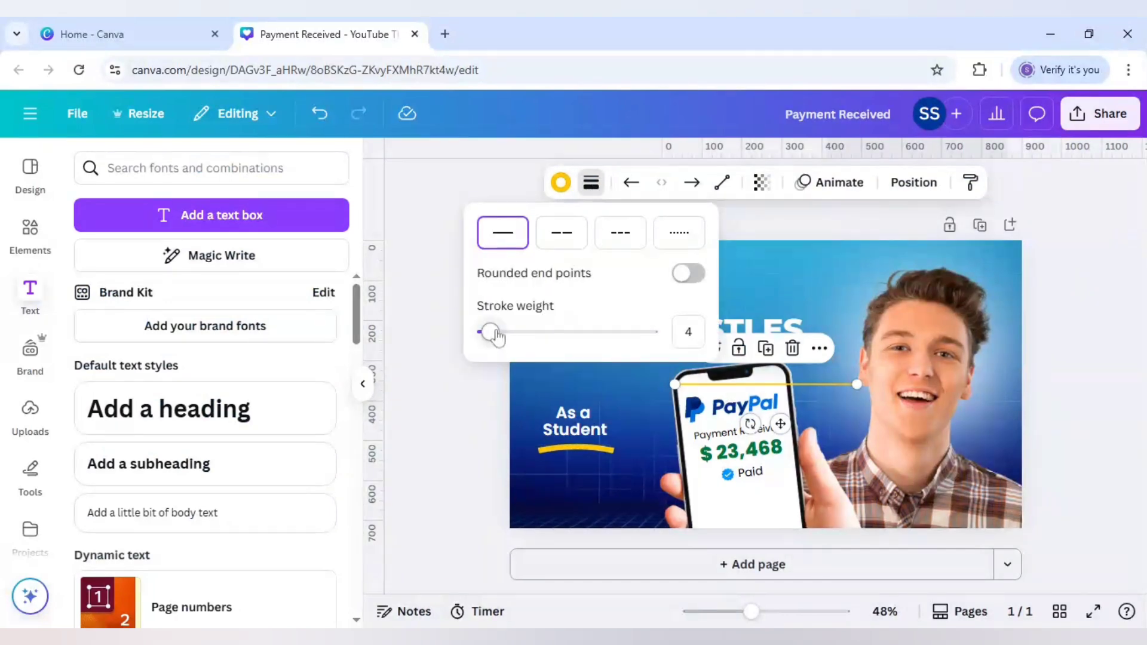
{"action": "left_click_drag", "start_coordinate": [495, 335], "coordinate": [494, 336]}
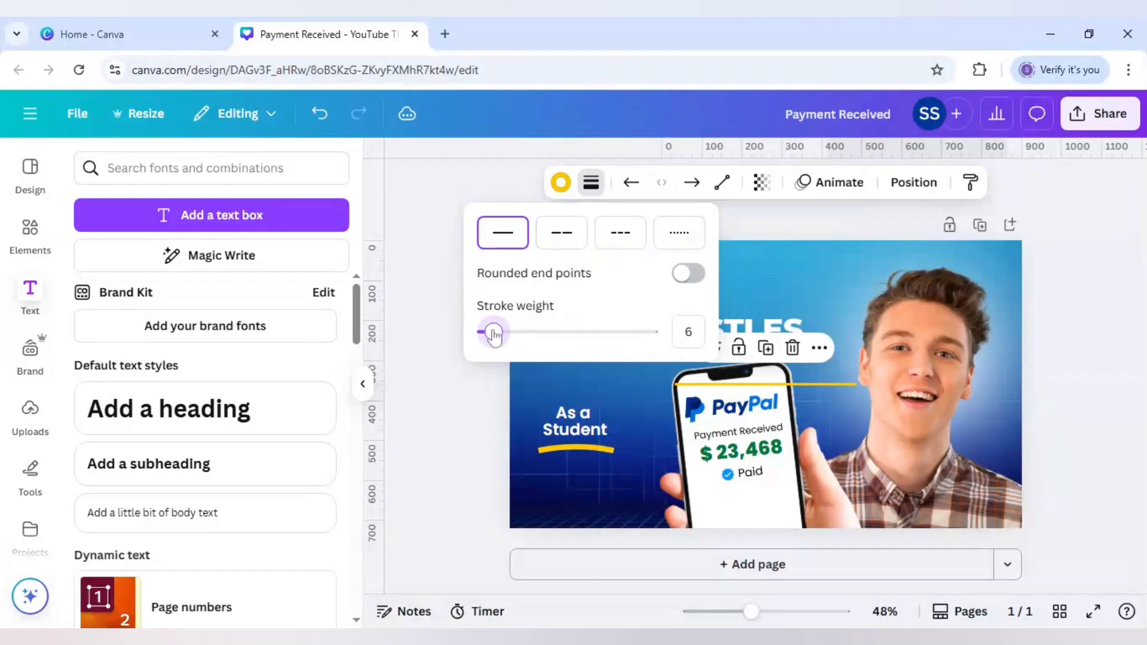
{"action": "left_click", "coordinate": [694, 184]}
{"action": "left_click", "coordinate": [652, 230]}
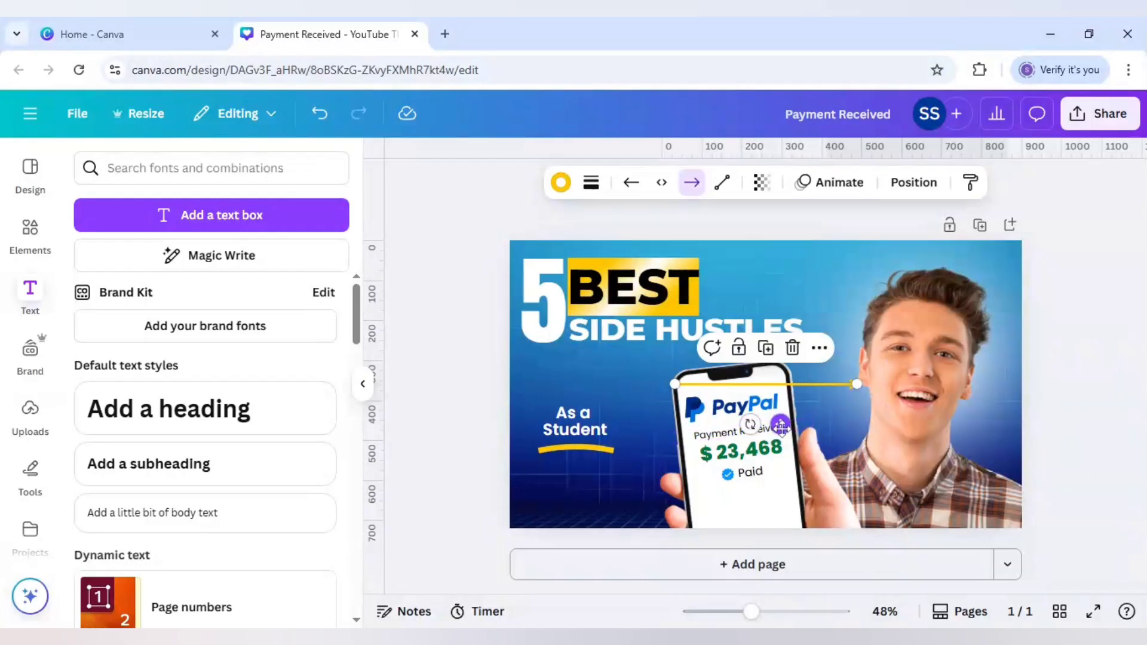
Move the yellow arrow beside "As a Student", shorten it to end at the phone, make it curved and arch it upward.
{"action": "left_click_drag", "start_coordinate": [775, 428], "coordinate": [708, 453]}
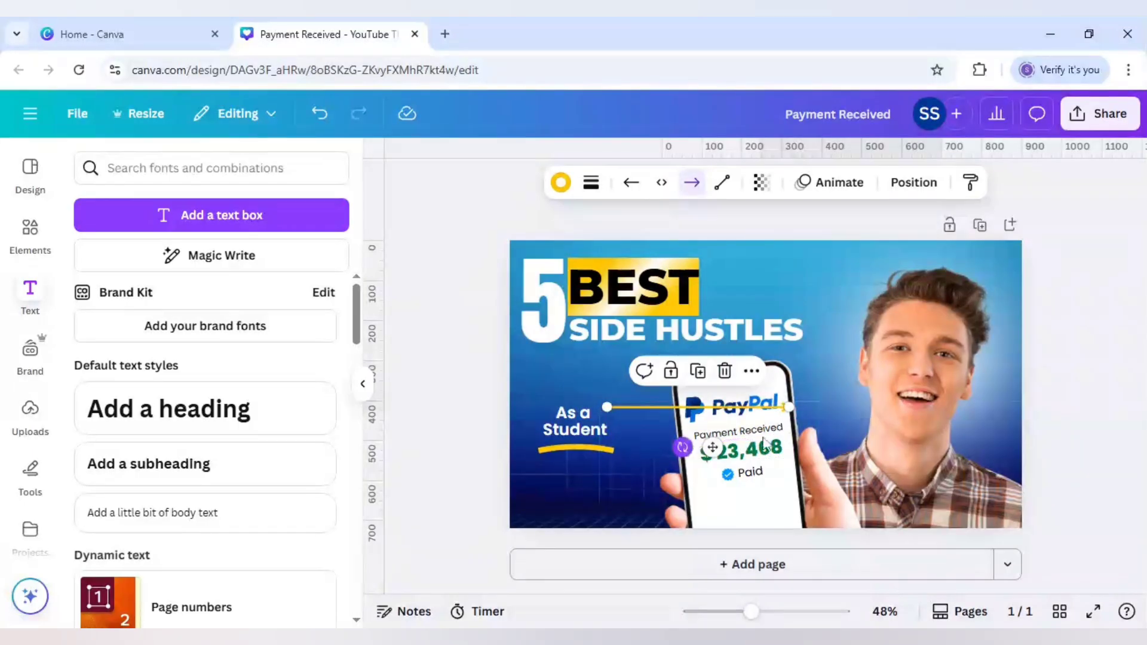
{"action": "left_click_drag", "start_coordinate": [789, 407], "coordinate": [666, 407]}
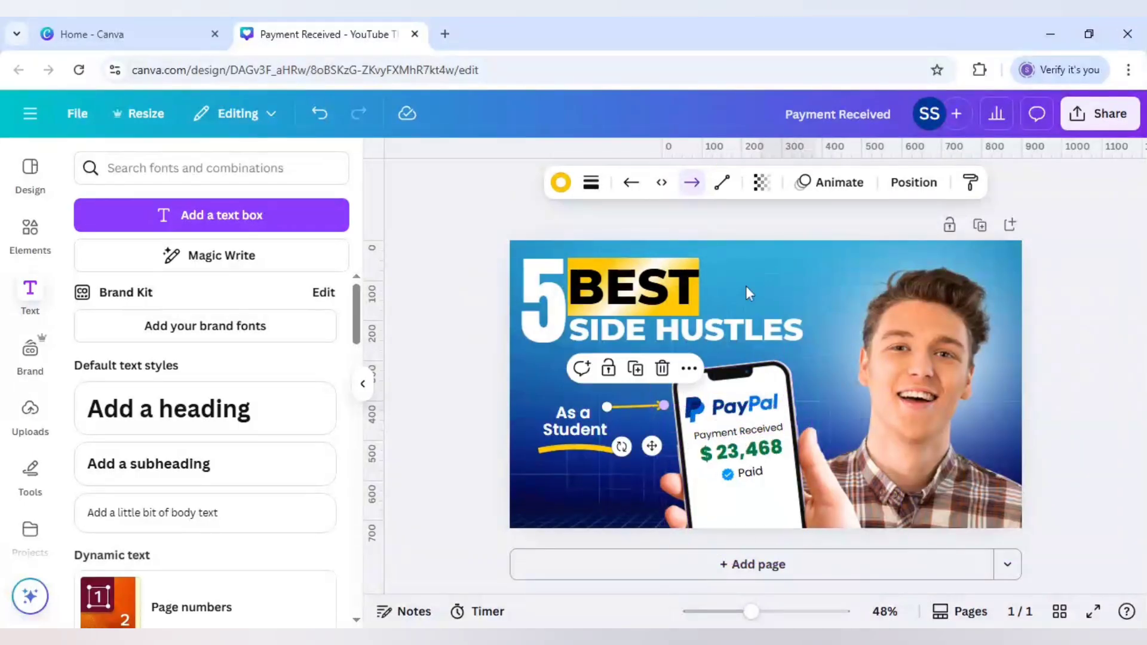
{"action": "left_click", "coordinate": [721, 182]}
{"action": "left_click", "coordinate": [721, 294]}
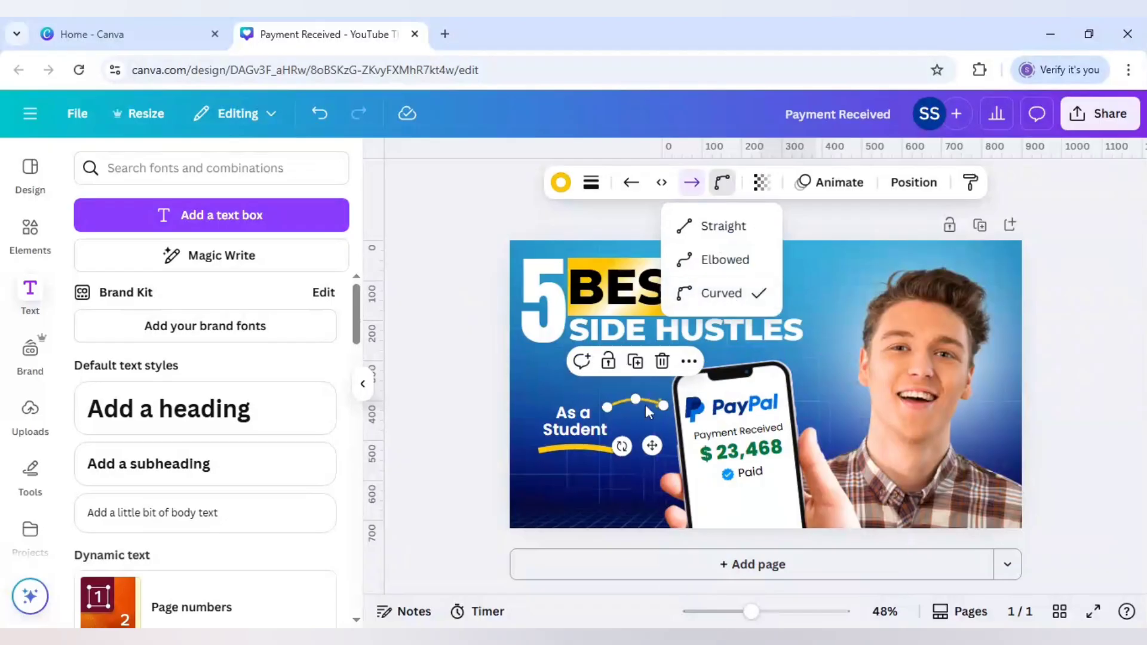
{"action": "left_click_drag", "start_coordinate": [636, 398], "coordinate": [635, 389]}
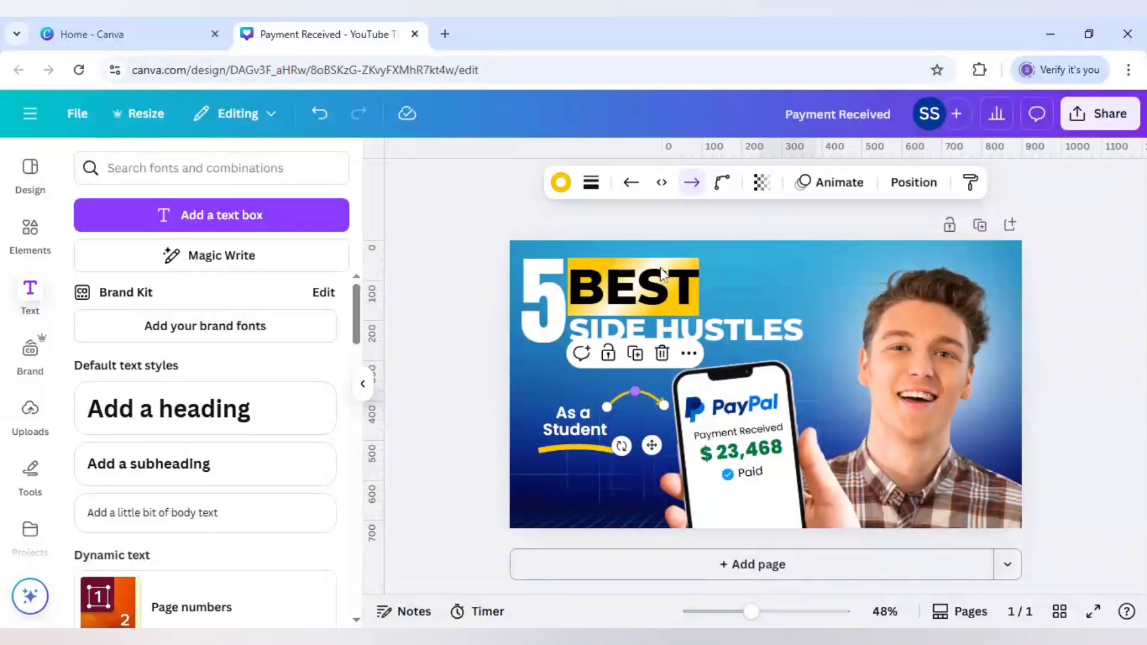
Set the curved yellow arrow's stroke weight to 14 and deselect it.
{"action": "left_click", "coordinate": [591, 184]}
{"action": "left_click_drag", "start_coordinate": [501, 339], "coordinate": [509, 343]}
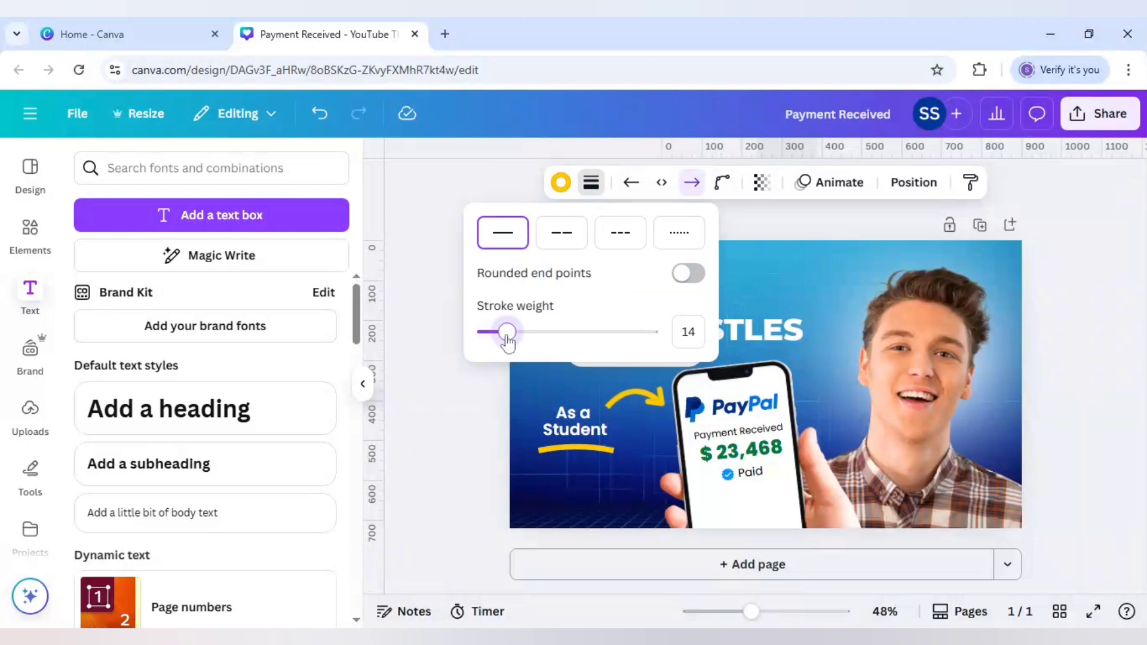
{"action": "left_click", "coordinate": [449, 461]}
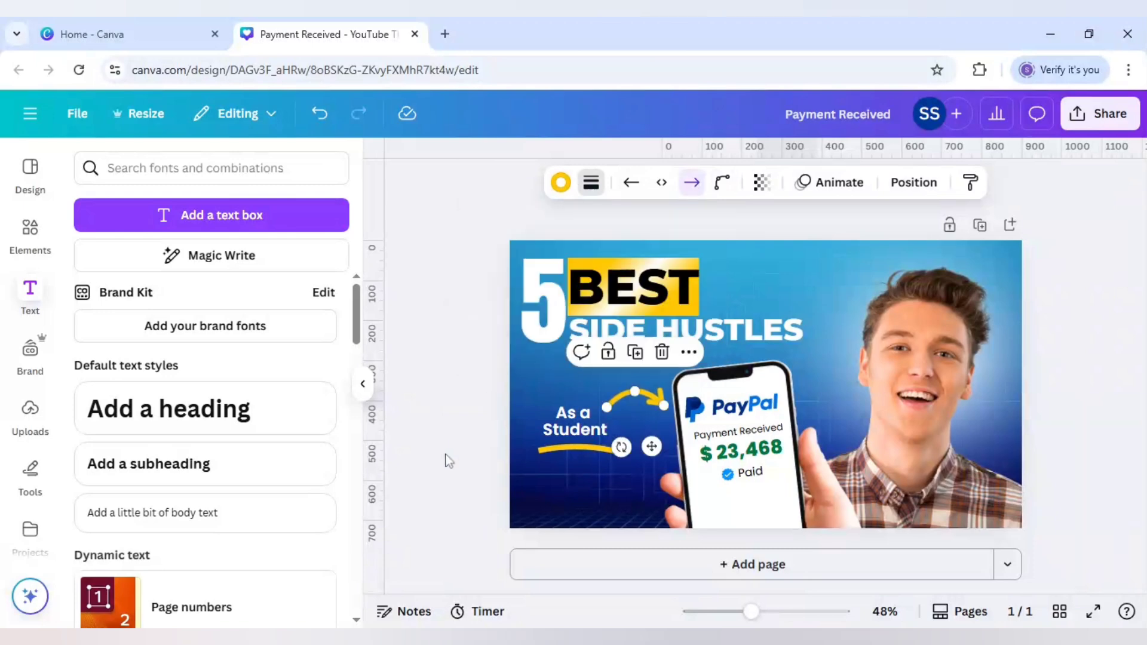
{"action": "left_click", "coordinate": [458, 454]}
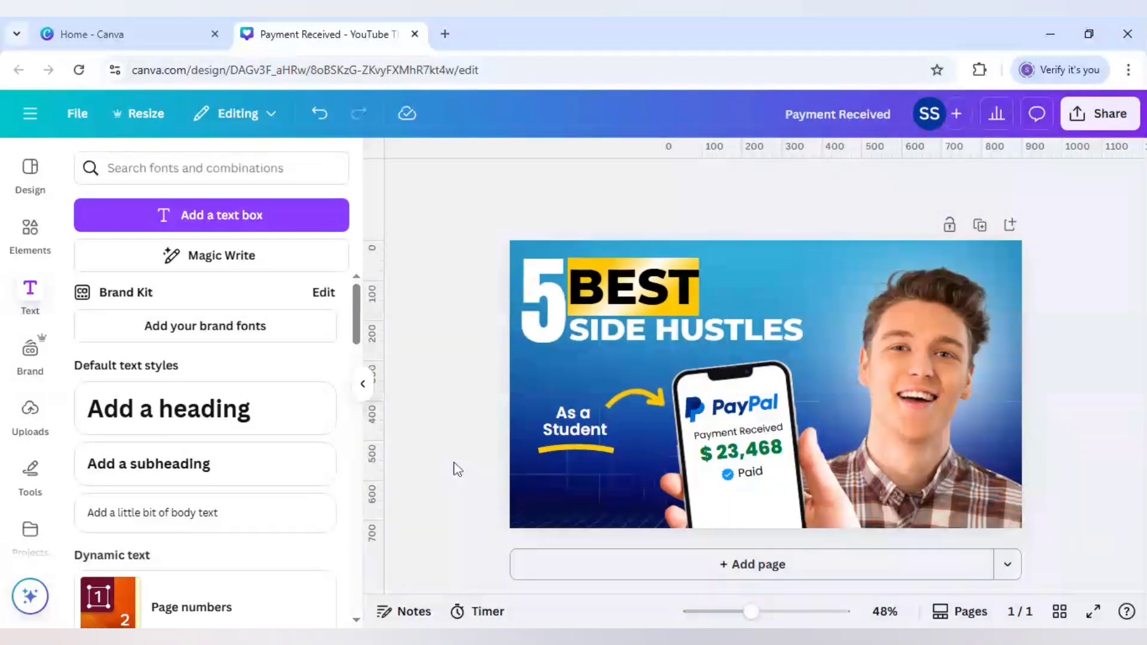
Search the elements library for "money mountain" and show only photos.
{"action": "left_click", "coordinate": [29, 232]}
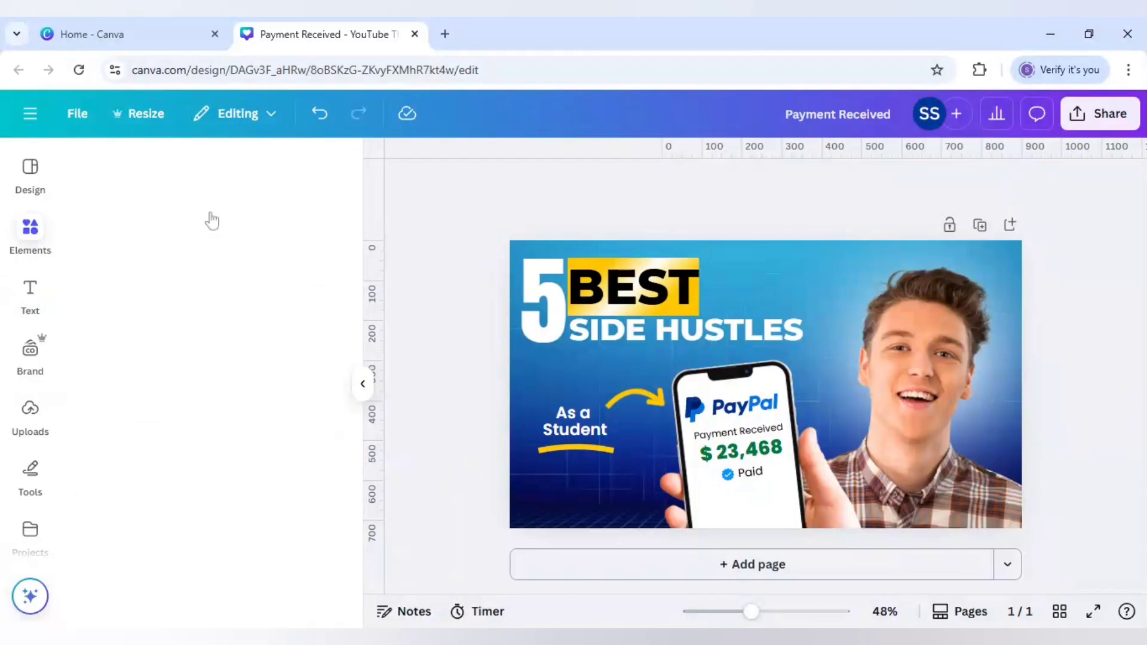
{"action": "left_click", "coordinate": [97, 179]}
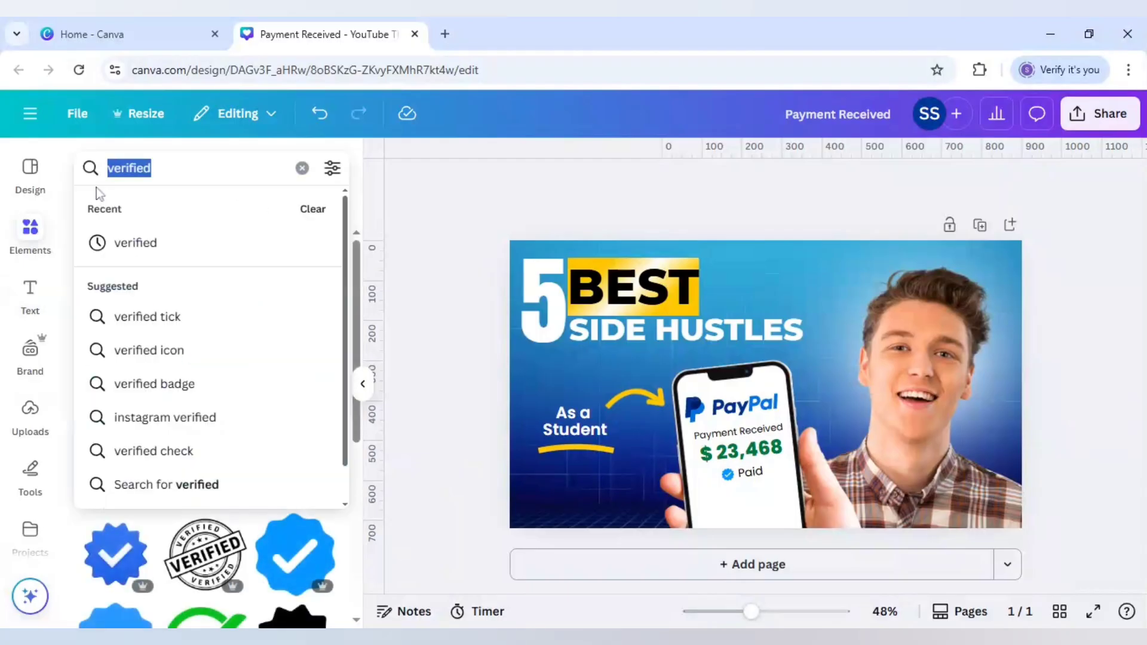
{"action": "type", "text": "money m"}
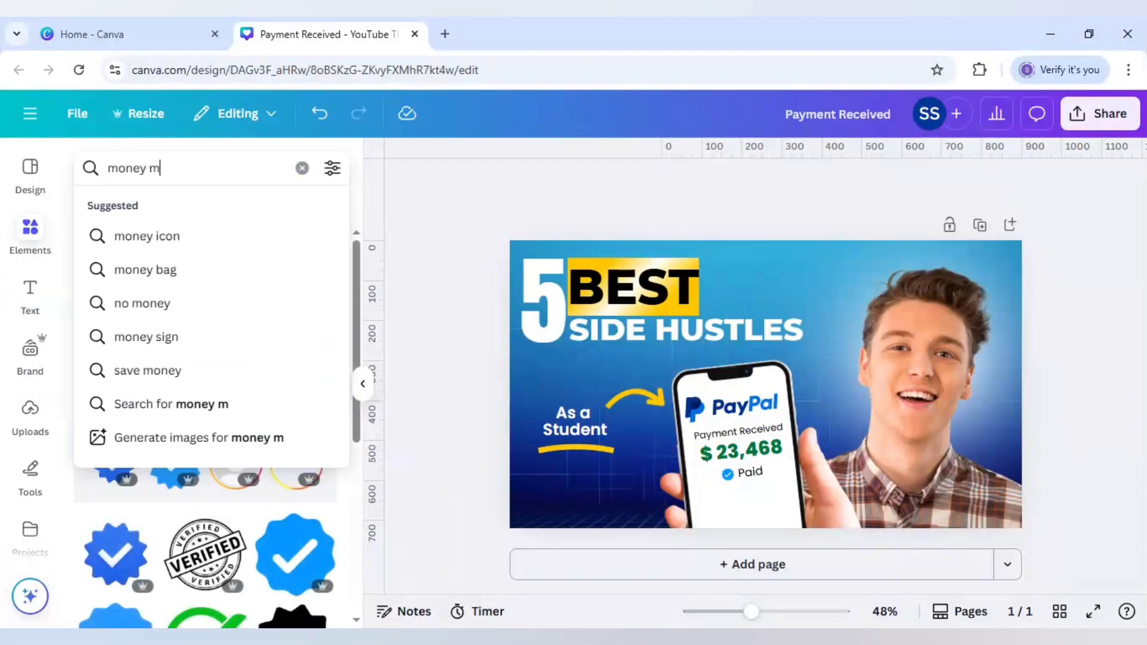
{"action": "type", "text": "ountain"}
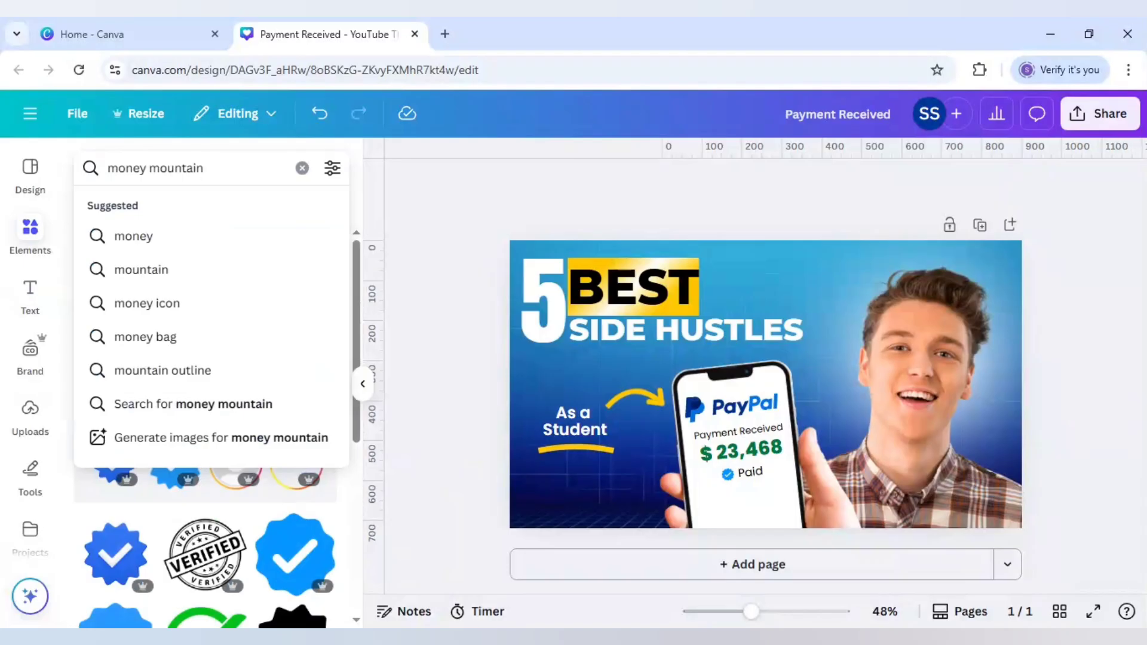
{"action": "key", "text": "Return"}
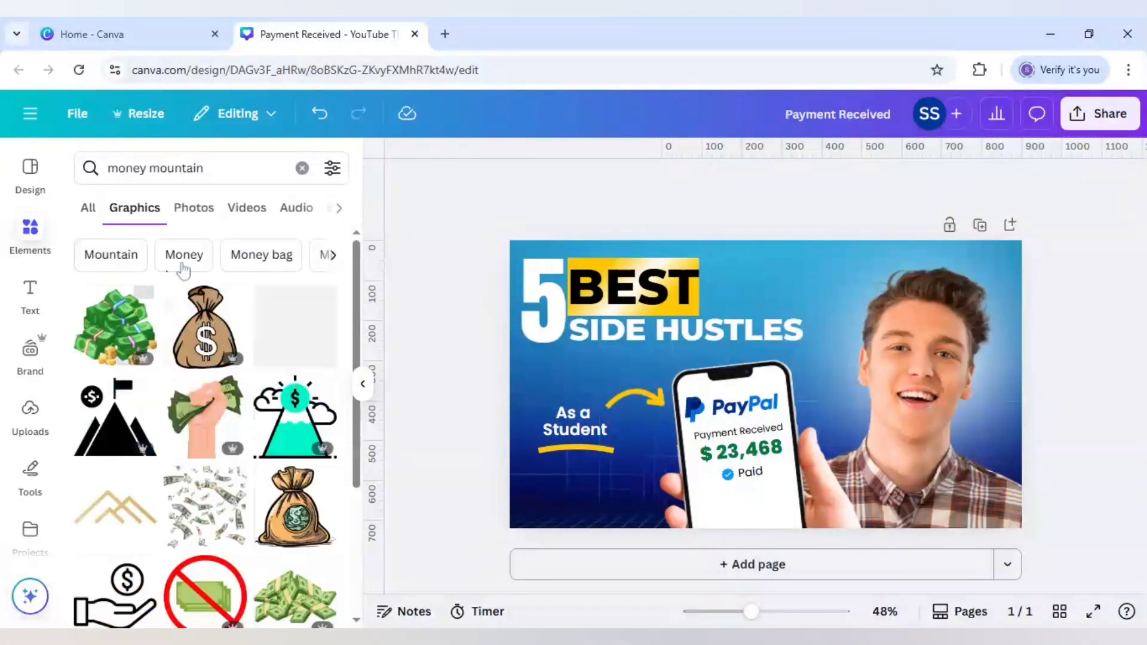
{"action": "left_click", "coordinate": [194, 207]}
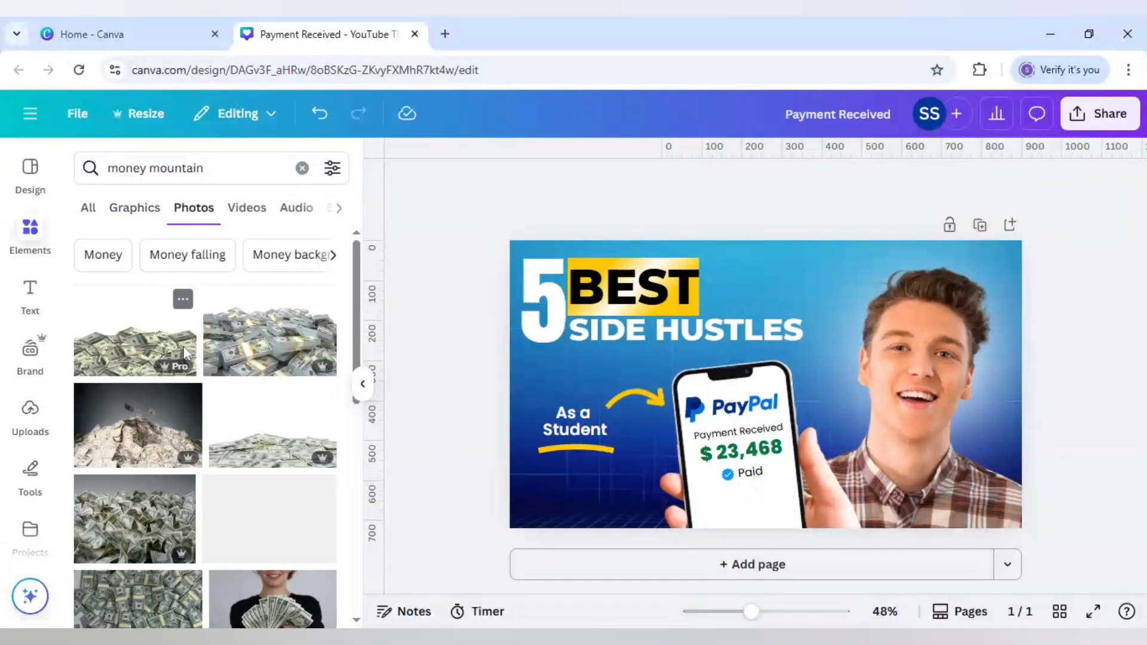
Add the dollar-bill pile photo, place it in the thumbnail's lower-left corner and remove its background.
{"action": "left_click", "coordinate": [146, 344]}
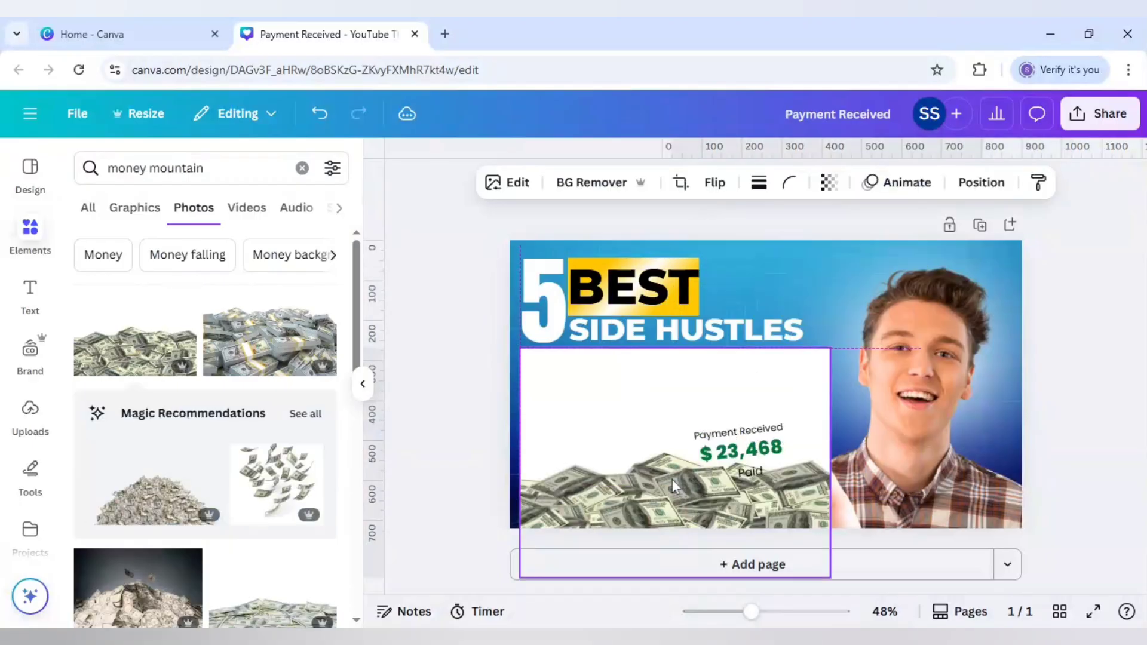
{"action": "left_click_drag", "start_coordinate": [763, 388], "coordinate": [633, 470]}
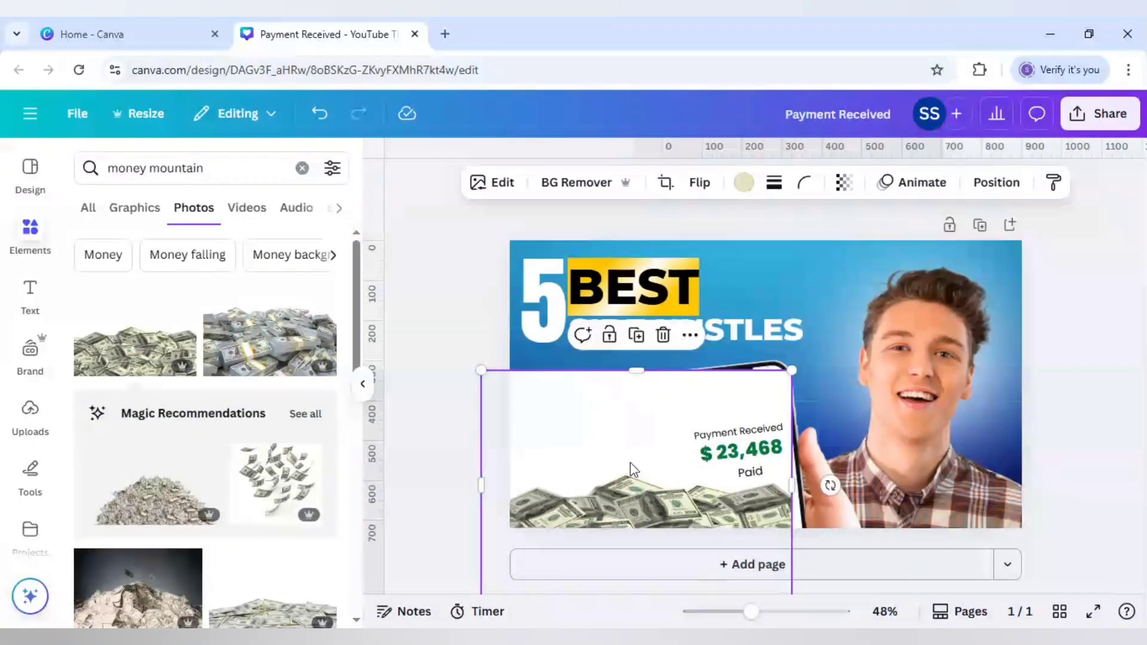
{"action": "left_click", "coordinate": [574, 183]}
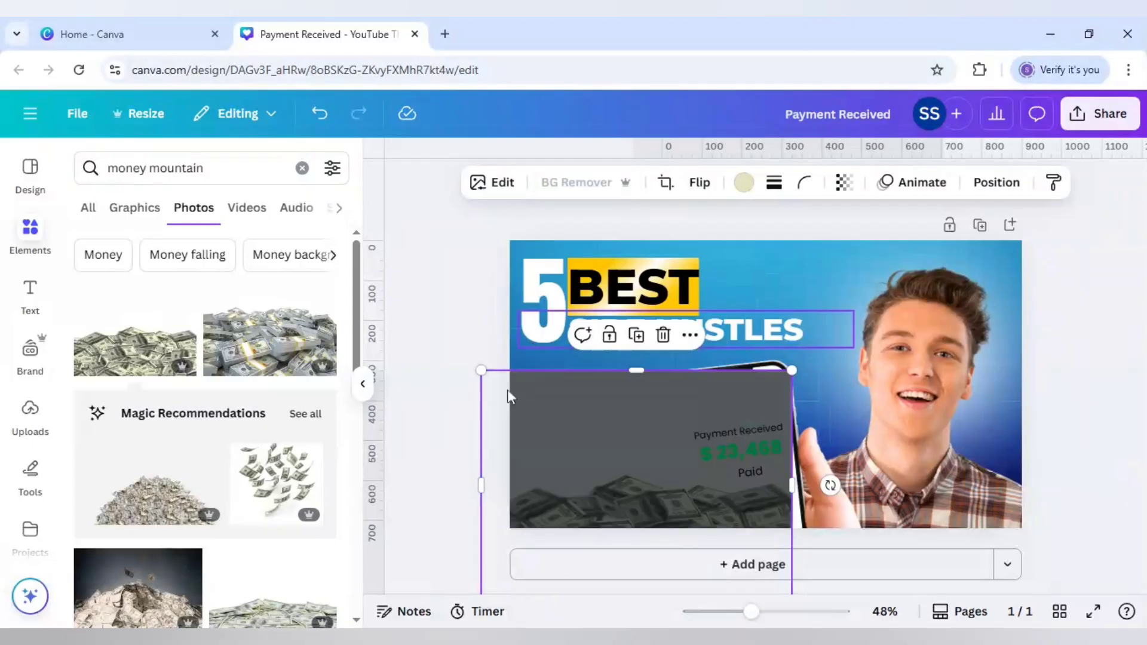
Reorder the money pile in the layer list to sit behind the phone and glow, directly above the blue background.
{"action": "right_click", "coordinate": [541, 530]}
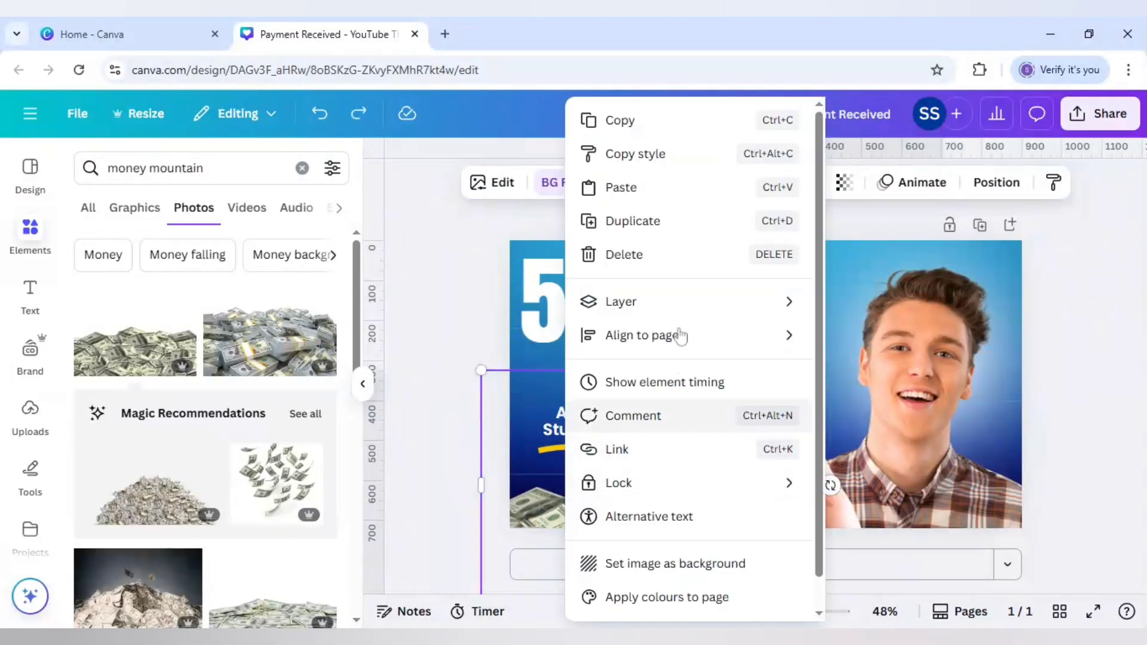
{"action": "mouse_move", "coordinate": [671, 307]}
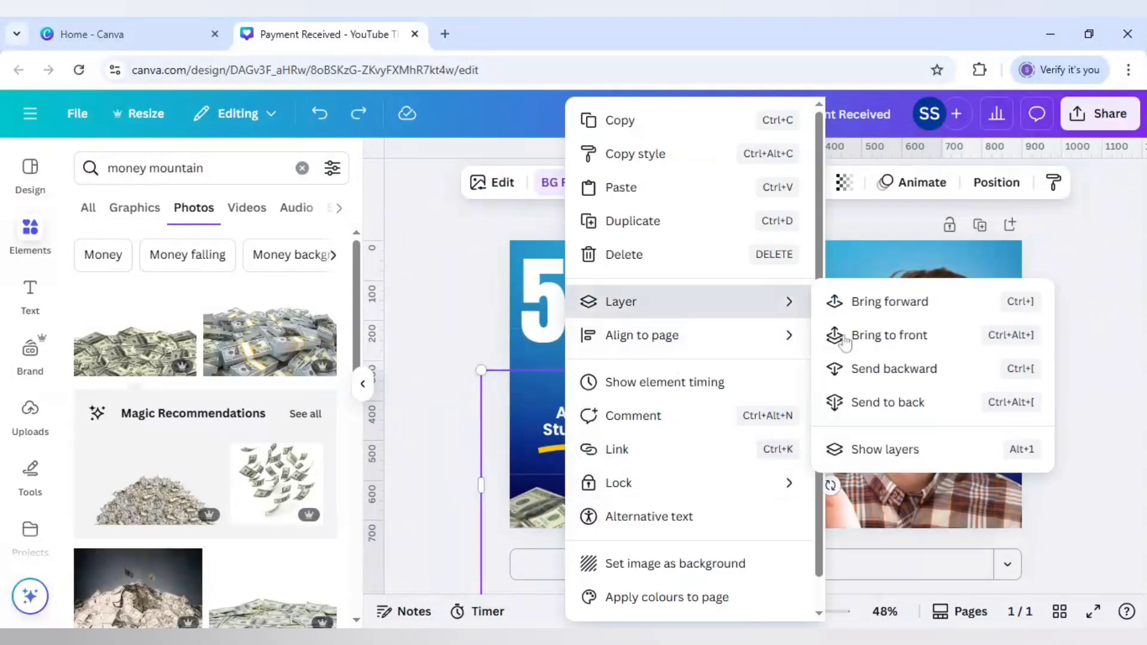
{"action": "left_click", "coordinate": [876, 450]}
{"action": "scroll", "coordinate": [251, 388], "scroll_direction": "down", "scroll_amount": 4}
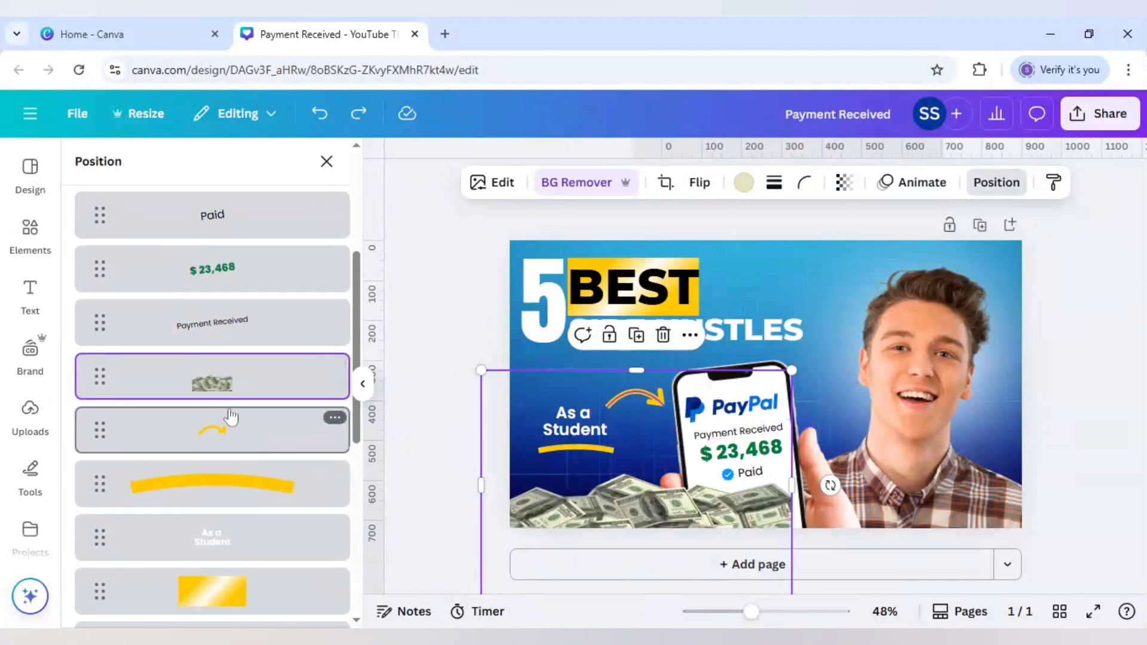
{"action": "left_click_drag", "start_coordinate": [229, 388], "coordinate": [249, 512]}
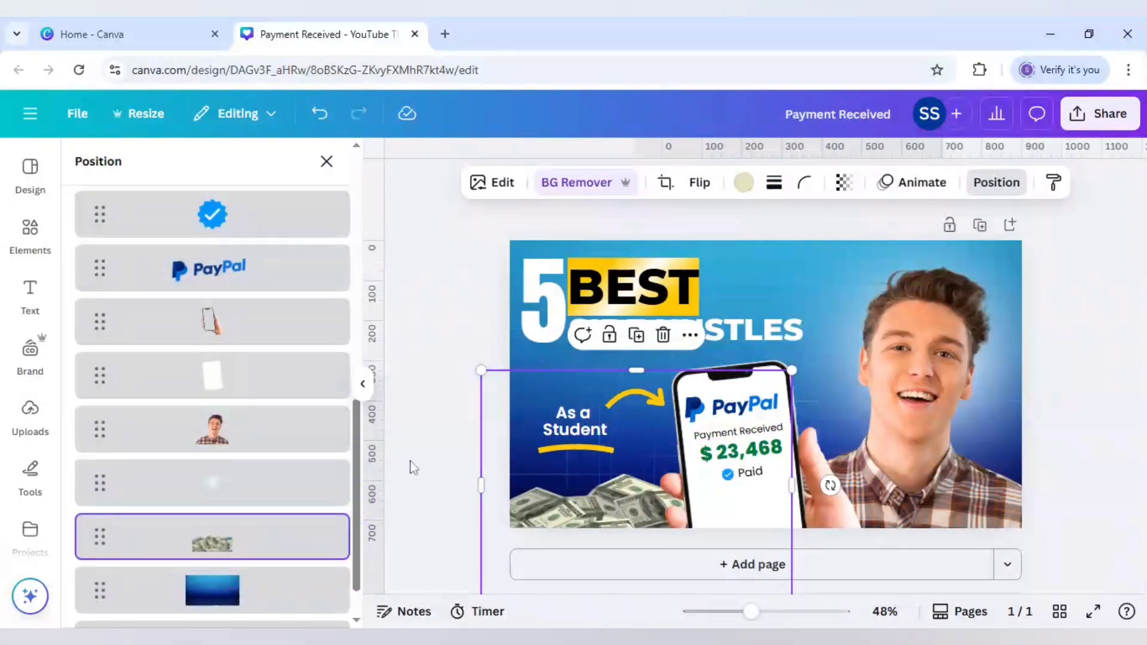
{"action": "left_click", "coordinate": [422, 460]}
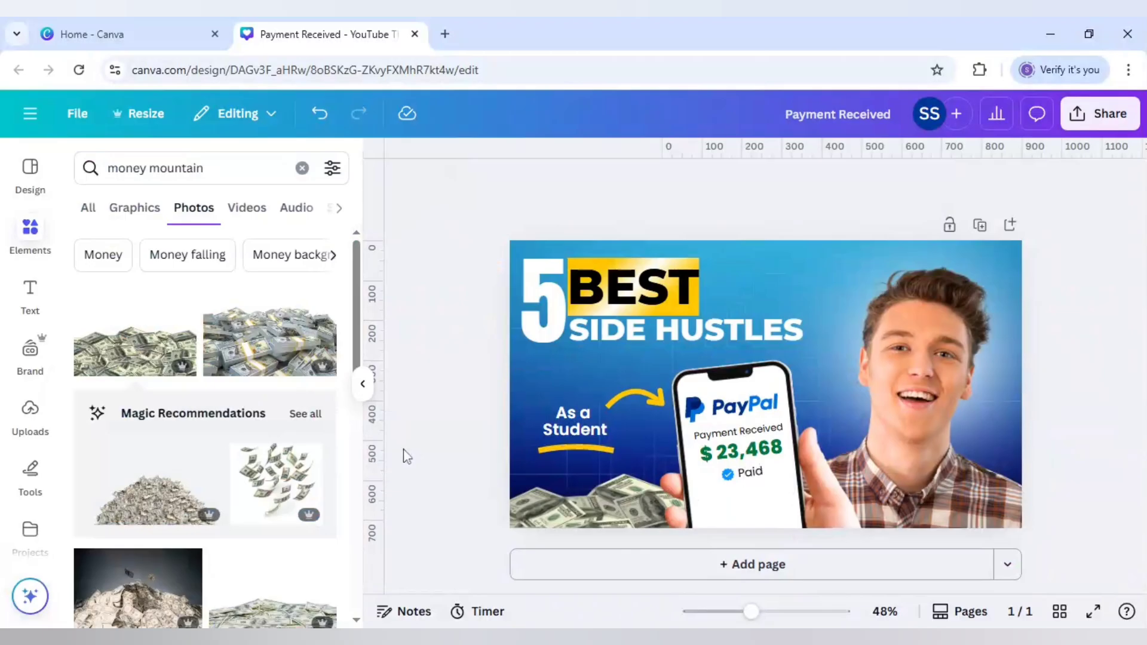
Duplicate the soft glow behind the man and move the copy over the phone area.
{"action": "left_click", "coordinate": [828, 249]}
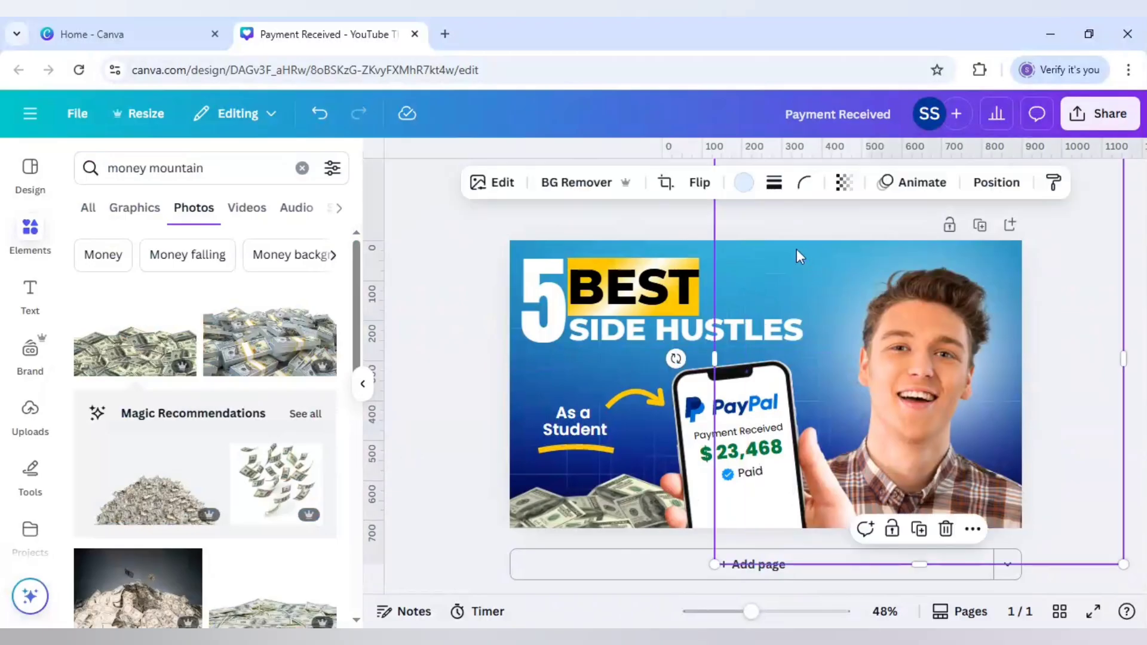
{"action": "left_click", "coordinate": [919, 528]}
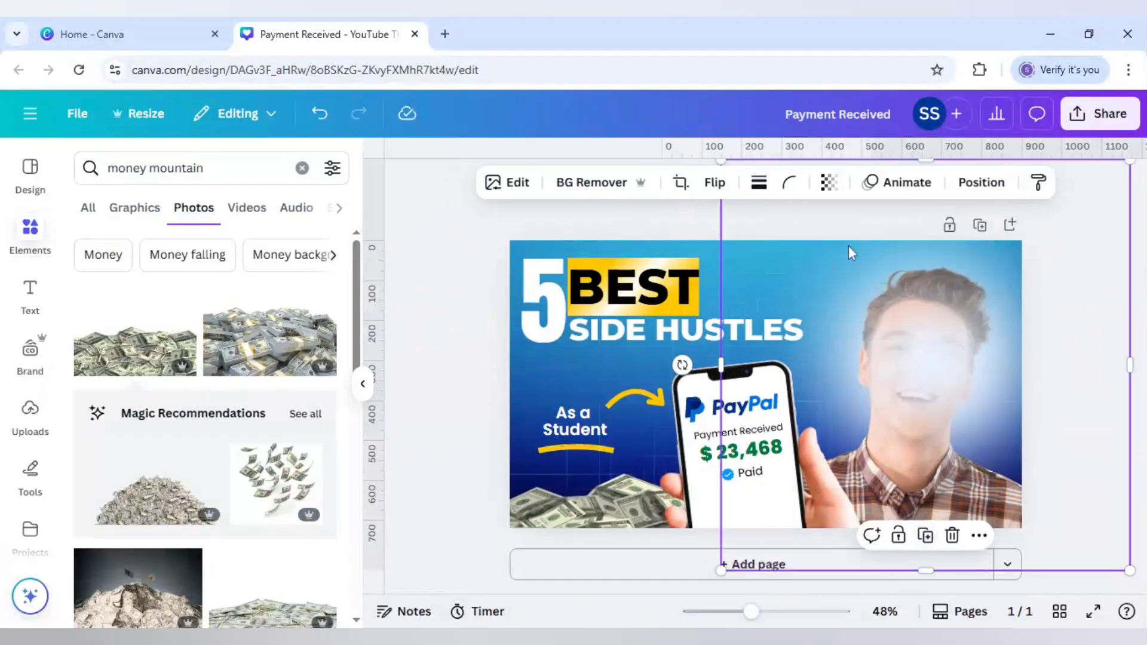
{"action": "left_click_drag", "start_coordinate": [833, 272], "coordinate": [619, 389]}
Reorder the duplicated glow in the layer list to sit beneath the money pile, directly above the blue background.
{"action": "right_click", "coordinate": [657, 428]}
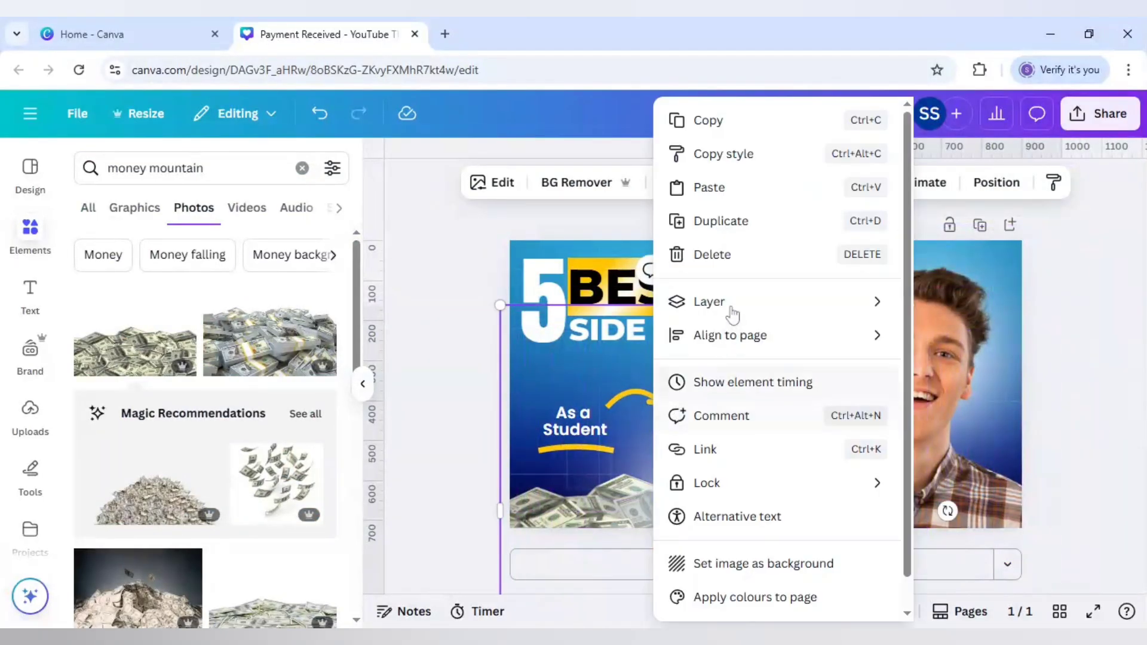
{"action": "mouse_move", "coordinate": [776, 302]}
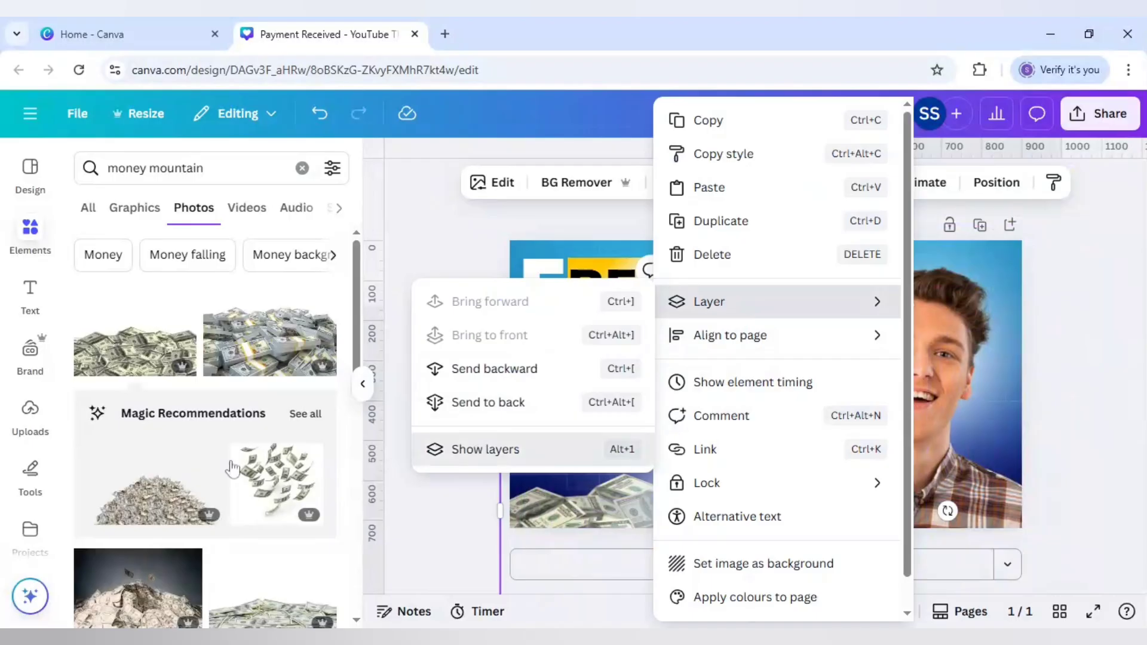
{"action": "left_click", "coordinate": [478, 451]}
{"action": "left_click_drag", "start_coordinate": [236, 544], "coordinate": [240, 514]}
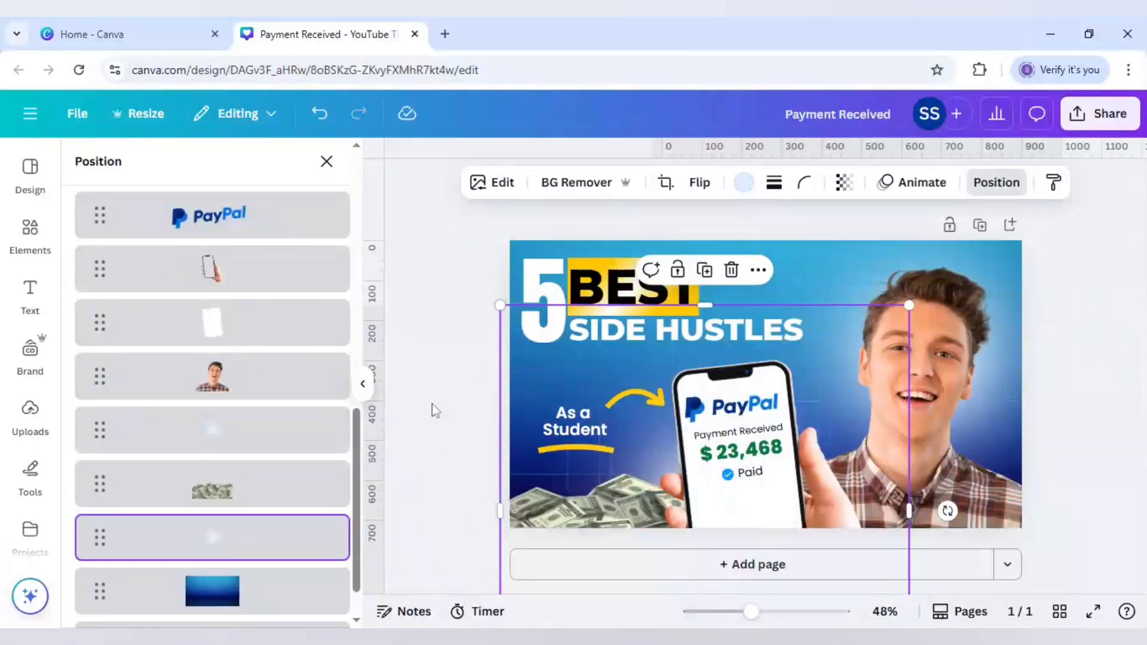
{"action": "left_click", "coordinate": [414, 434]}
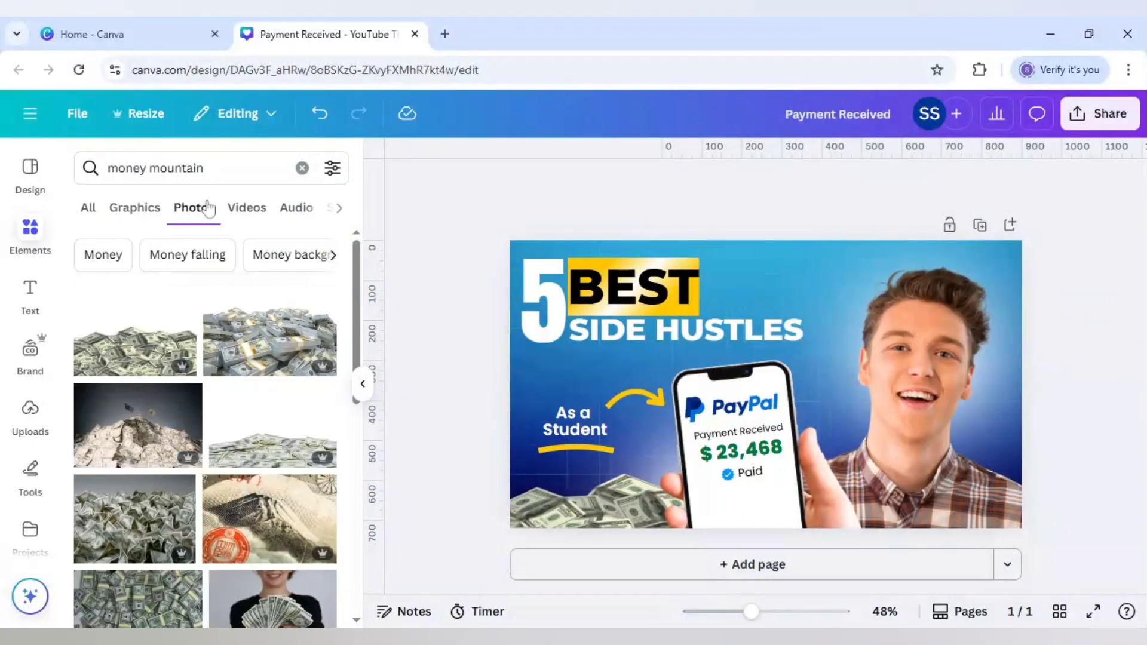
Search the elements library for "shadow" and show only graphics.
{"action": "left_click_drag", "start_coordinate": [214, 169], "coordinate": [3, 207]}
{"action": "type", "text": "sha"}
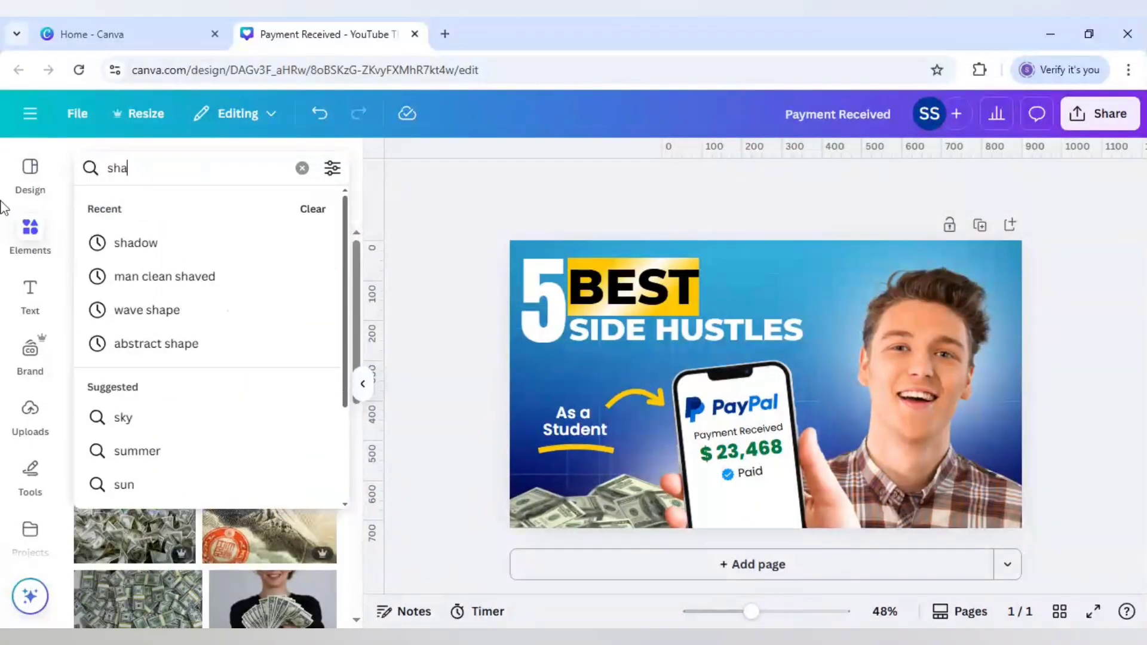
{"action": "type", "text": "dow"}
{"action": "key", "text": "Return"}
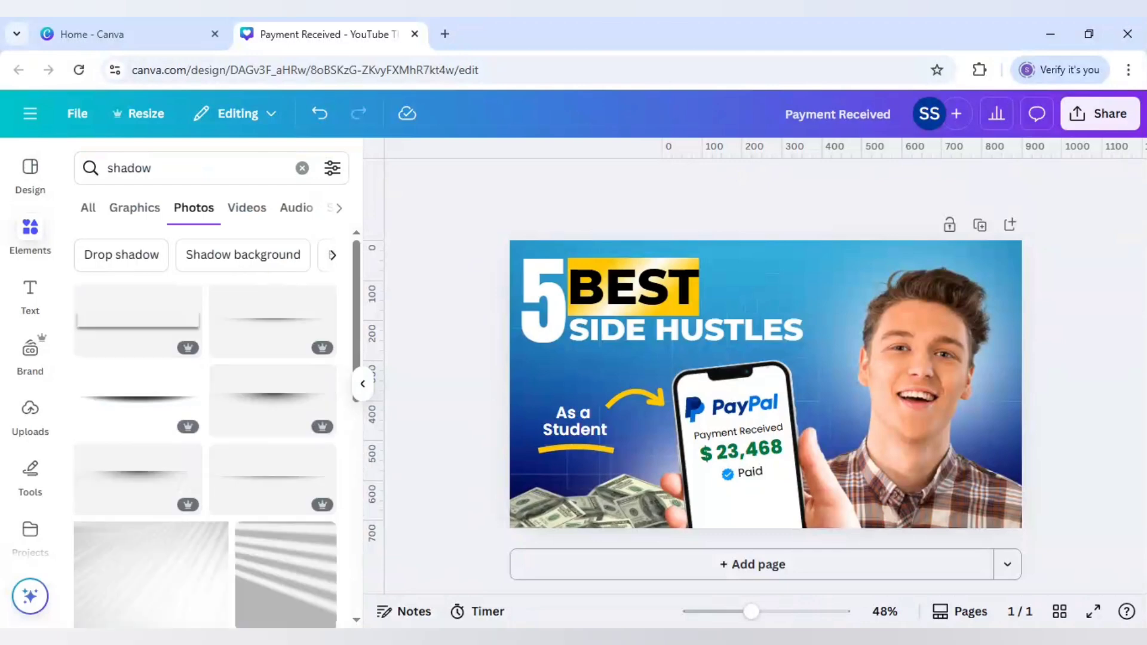
{"action": "left_click", "coordinate": [122, 219]}
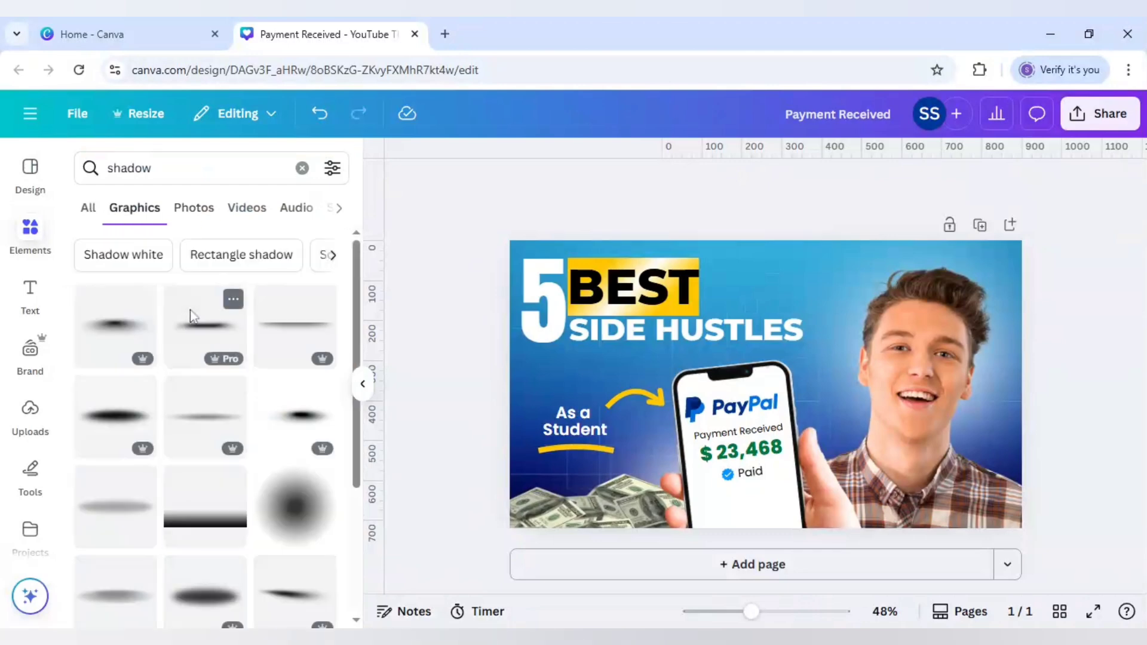
Add the horizontal shadow gradient that is dark at the top, align it along the thumbnail's upper edge and stretch it past both sides.
{"action": "scroll", "coordinate": [191, 317], "scroll_direction": "down", "scroll_amount": 1}
{"action": "scroll", "coordinate": [190, 317], "scroll_direction": "down", "scroll_amount": 2}
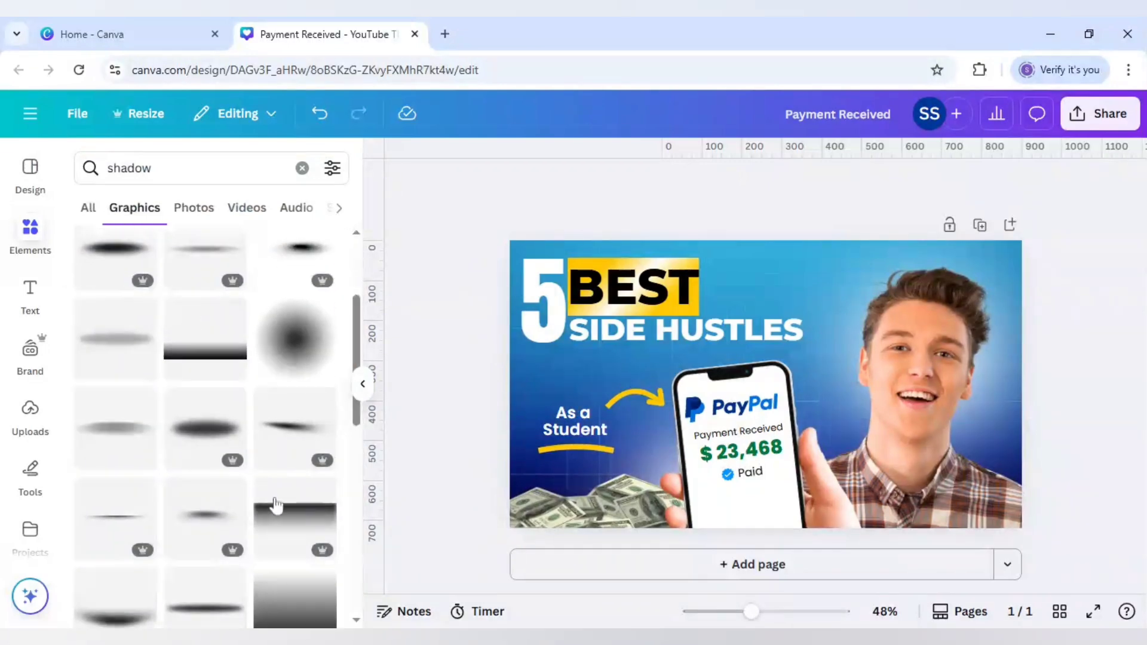
{"action": "left_click", "coordinate": [301, 522]}
{"action": "left_click_drag", "start_coordinate": [734, 373], "coordinate": [700, 339]}
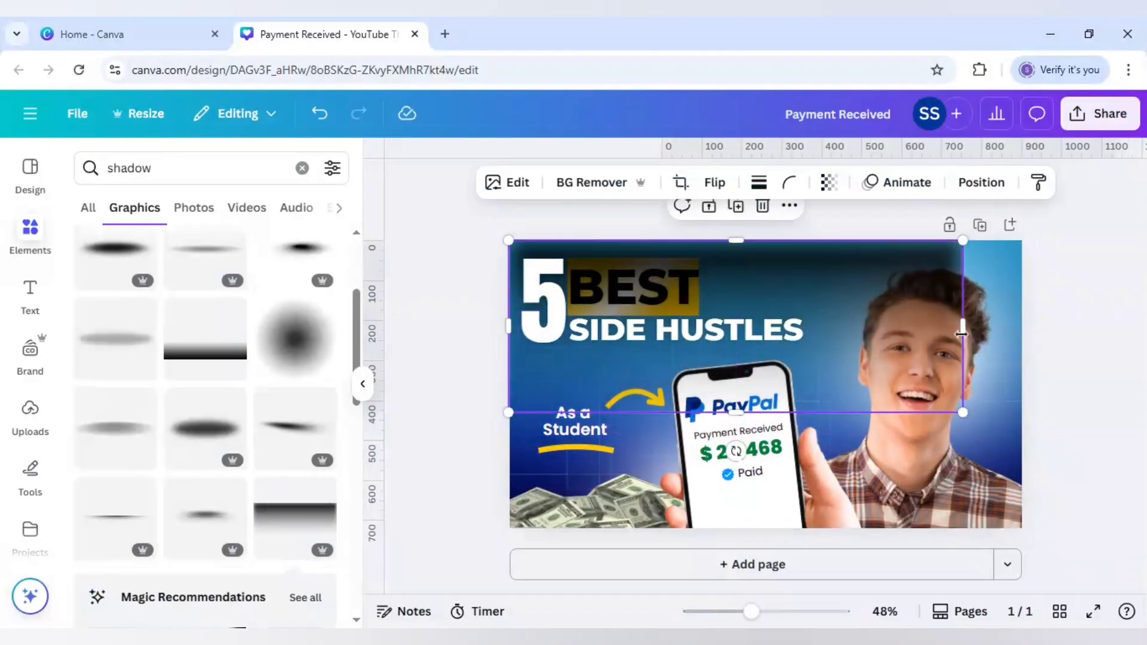
{"action": "left_click_drag", "start_coordinate": [838, 338], "coordinate": [839, 331]}
{"action": "left_click", "coordinate": [315, 120]}
{"action": "left_click_drag", "start_coordinate": [887, 283], "coordinate": [891, 268]}
{"action": "left_click_drag", "start_coordinate": [960, 296], "coordinate": [1037, 289]}
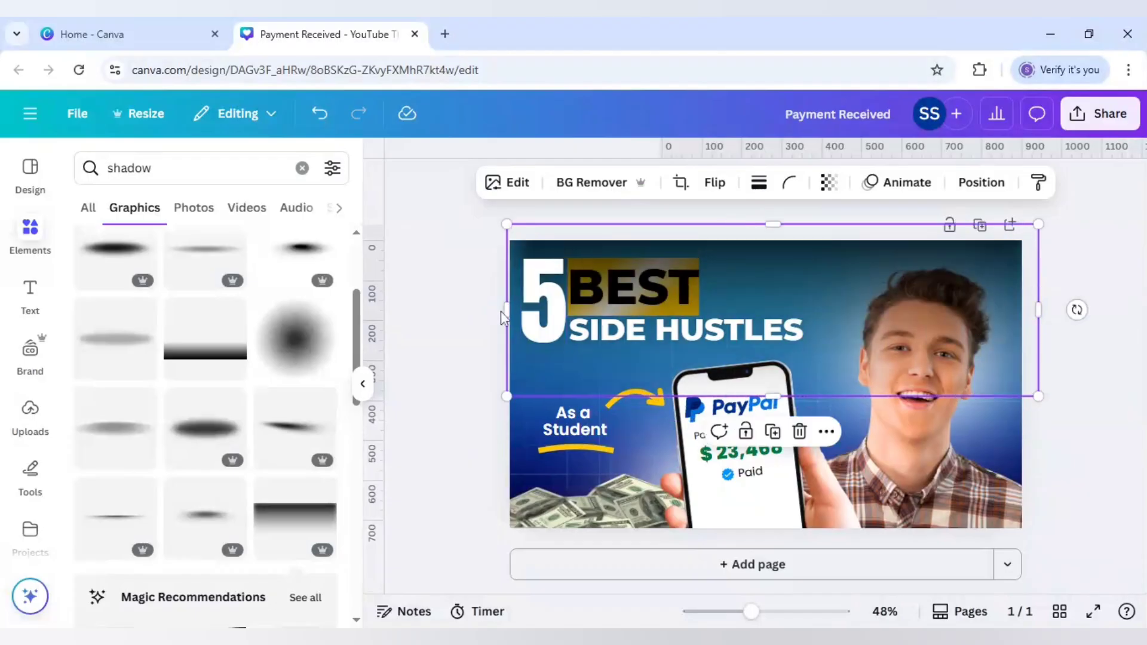
{"action": "left_click_drag", "start_coordinate": [505, 311], "coordinate": [481, 311]}
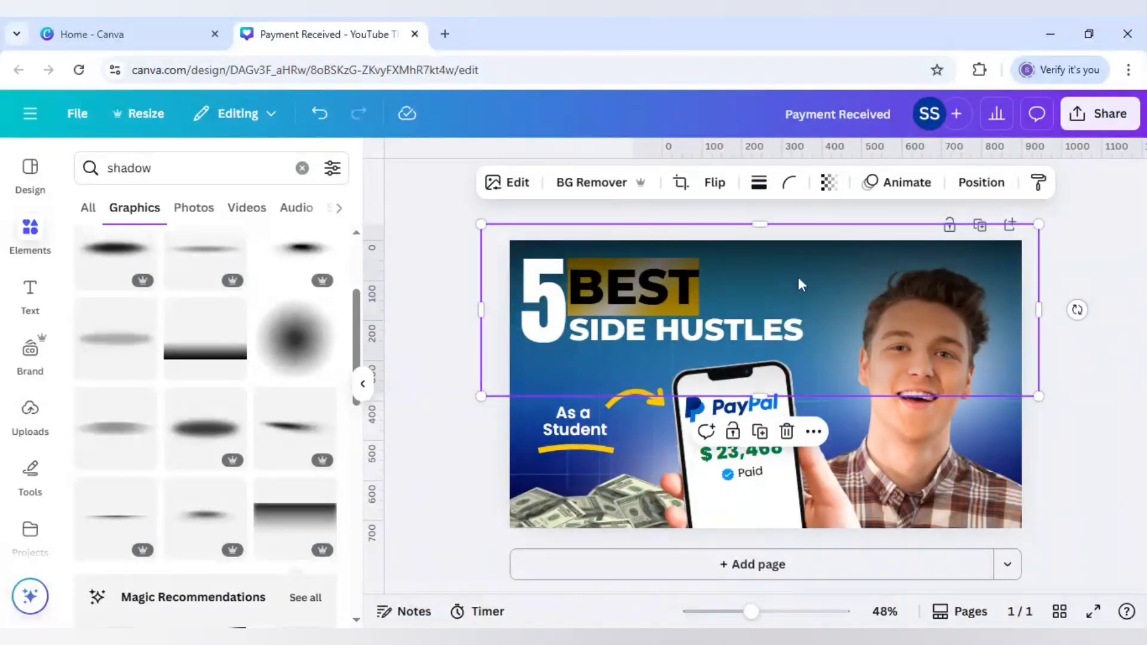
Duplicate the top shadow gradient, rotate the copy upright and place it along the thumbnail's right edge with its dark side outward.
{"action": "right_click", "coordinate": [800, 284]}
{"action": "mouse_move", "coordinate": [846, 304]}
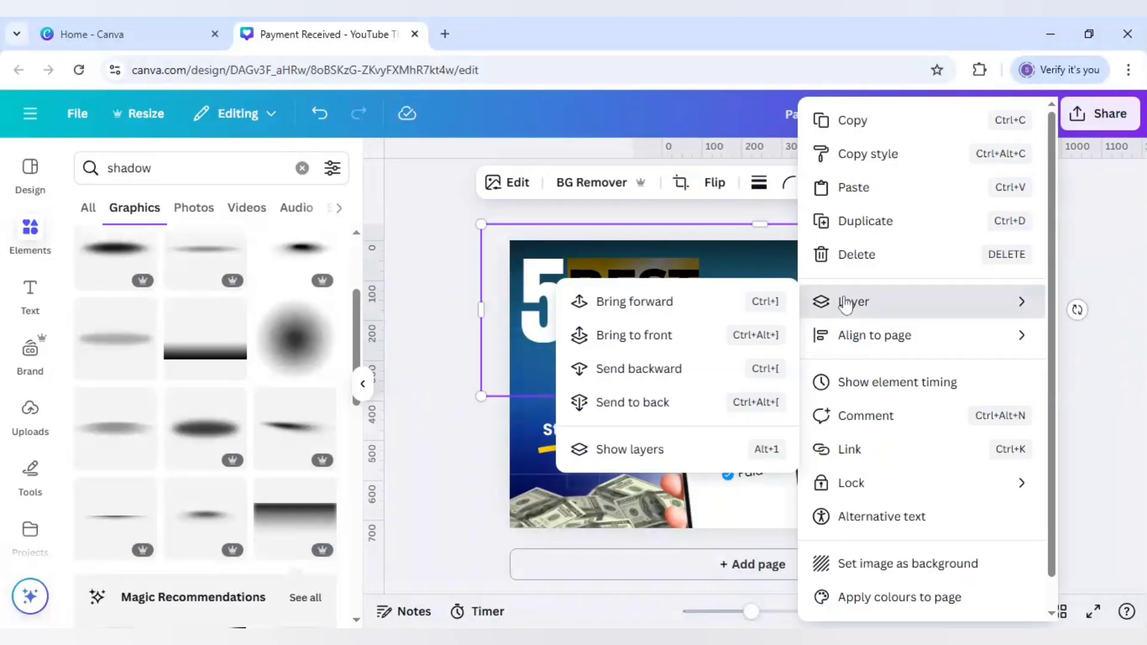
{"action": "left_click", "coordinate": [875, 238]}
{"action": "left_click_drag", "start_coordinate": [839, 351], "coordinate": [864, 432]}
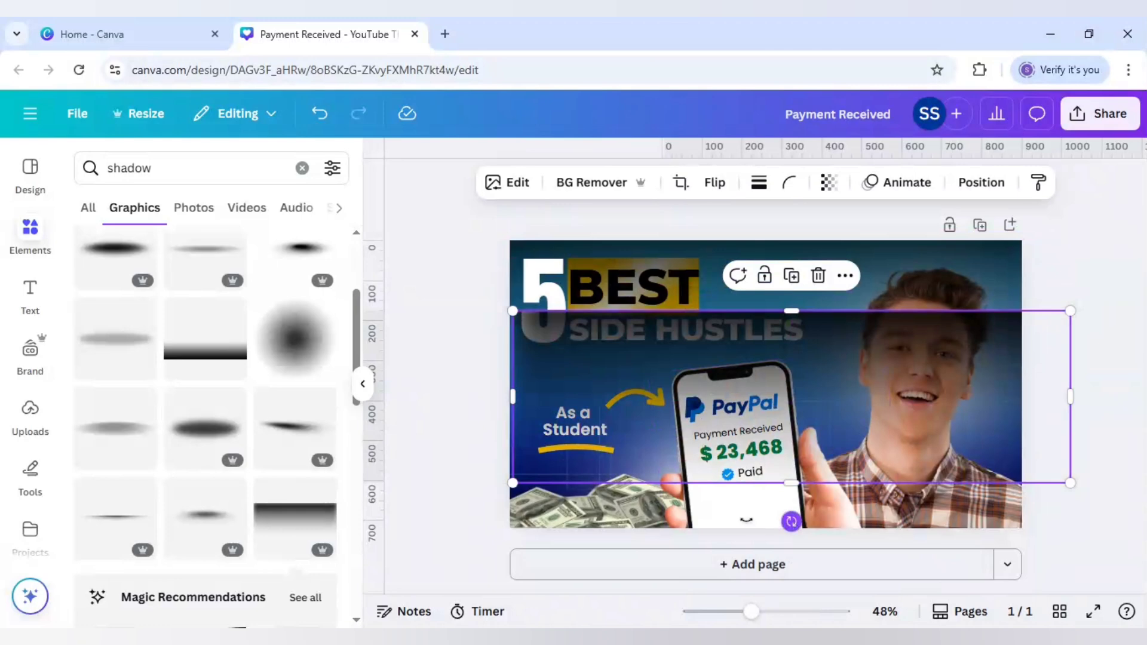
{"action": "left_click_drag", "start_coordinate": [790, 521], "coordinate": [718, 433]}
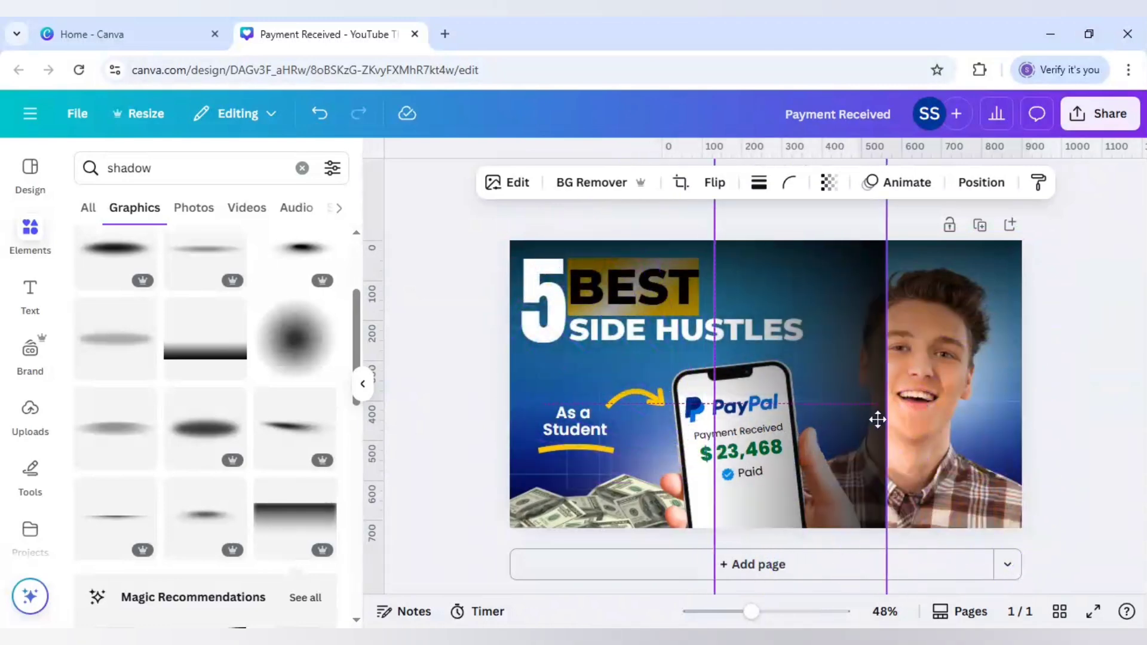
{"action": "left_click_drag", "start_coordinate": [877, 419], "coordinate": [948, 431]}
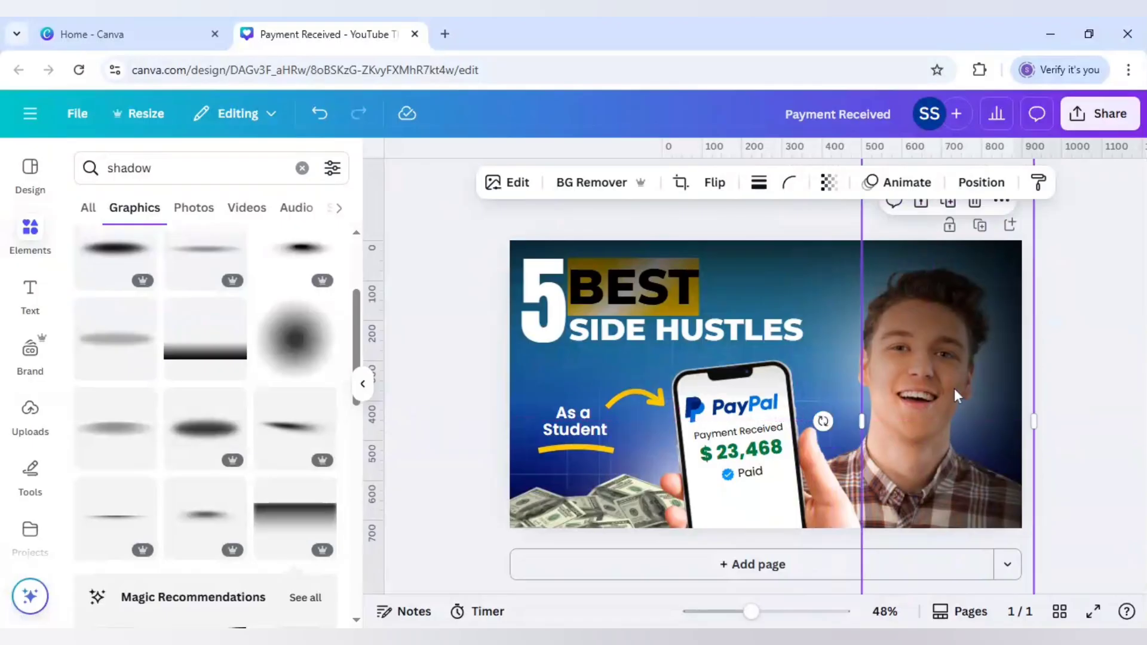
Duplicate the right-edge shadow, move the copy over the thumbnail's left edge and flip it vertically.
{"action": "left_click", "coordinate": [949, 203]}
{"action": "left_click_drag", "start_coordinate": [947, 353], "coordinate": [535, 388]}
{"action": "left_click", "coordinate": [714, 182]}
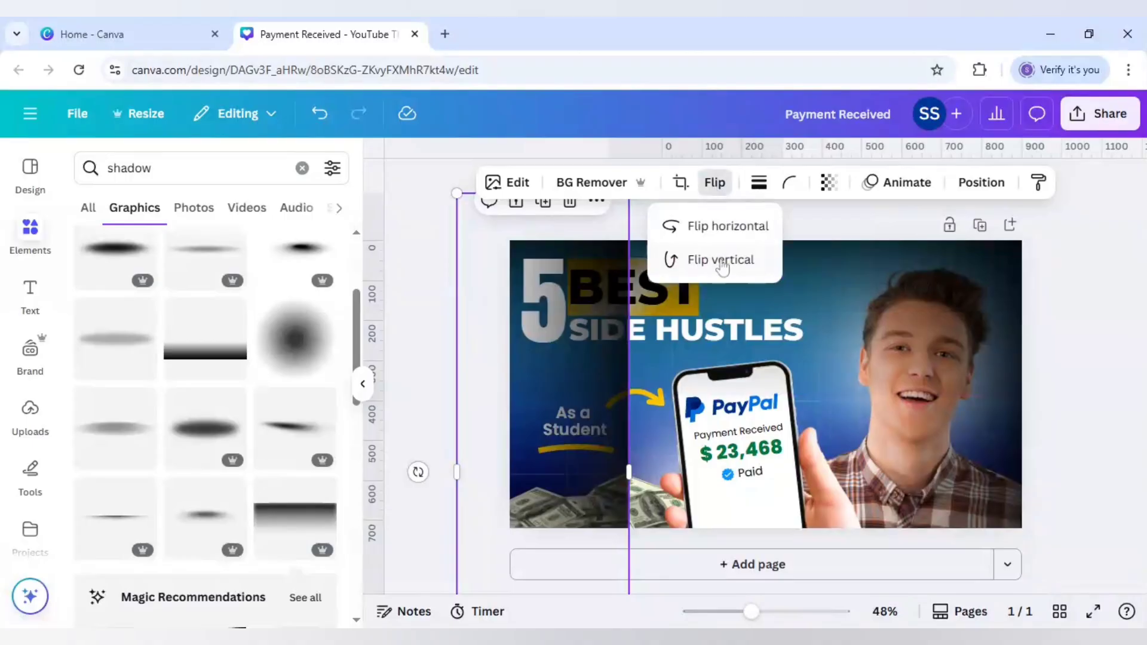
{"action": "left_click", "coordinate": [720, 261]}
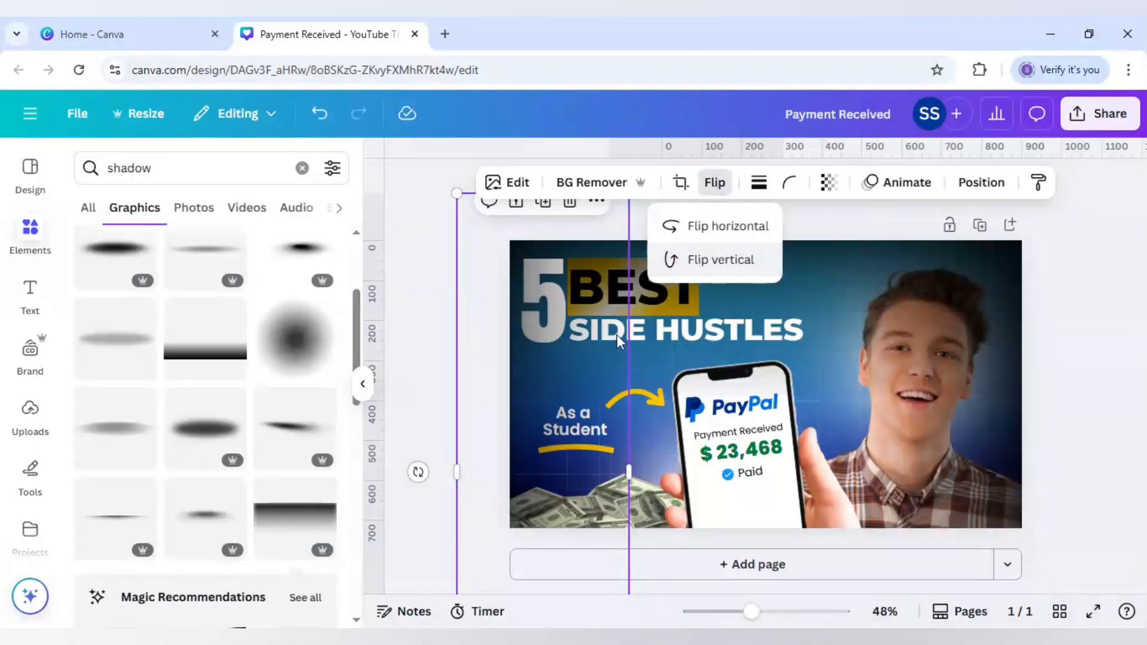
Select all three shadow gradients in the layer list and move them together to directly beneath the money pile.
{"action": "right_click", "coordinate": [559, 370]}
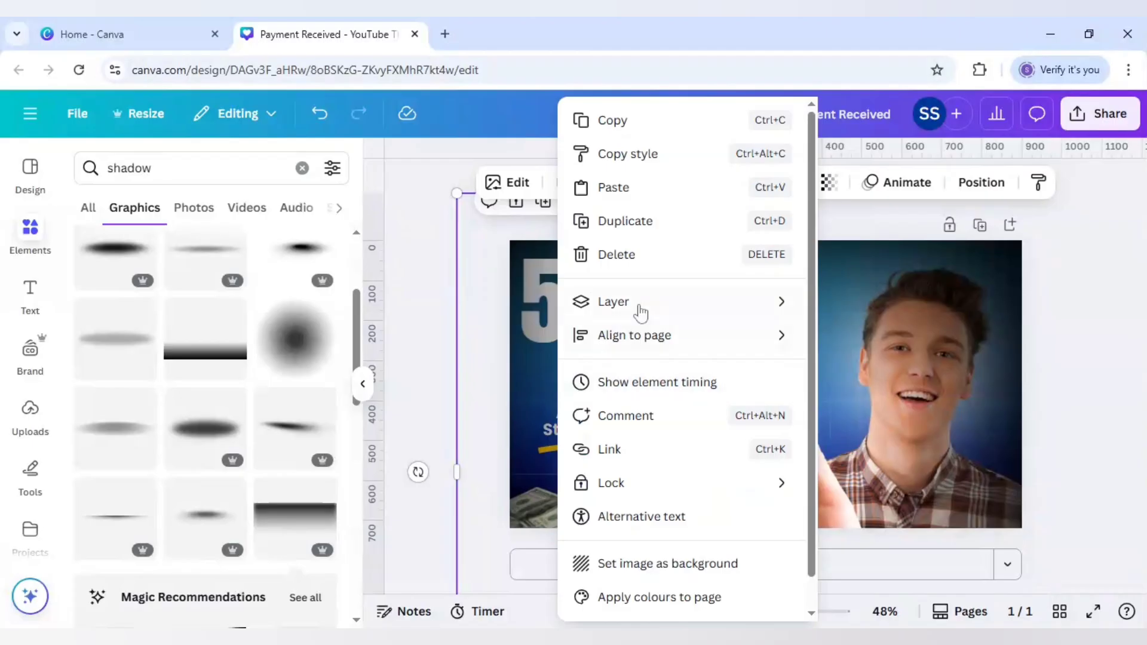
{"action": "mouse_move", "coordinate": [640, 311]}
{"action": "left_click", "coordinate": [872, 449]}
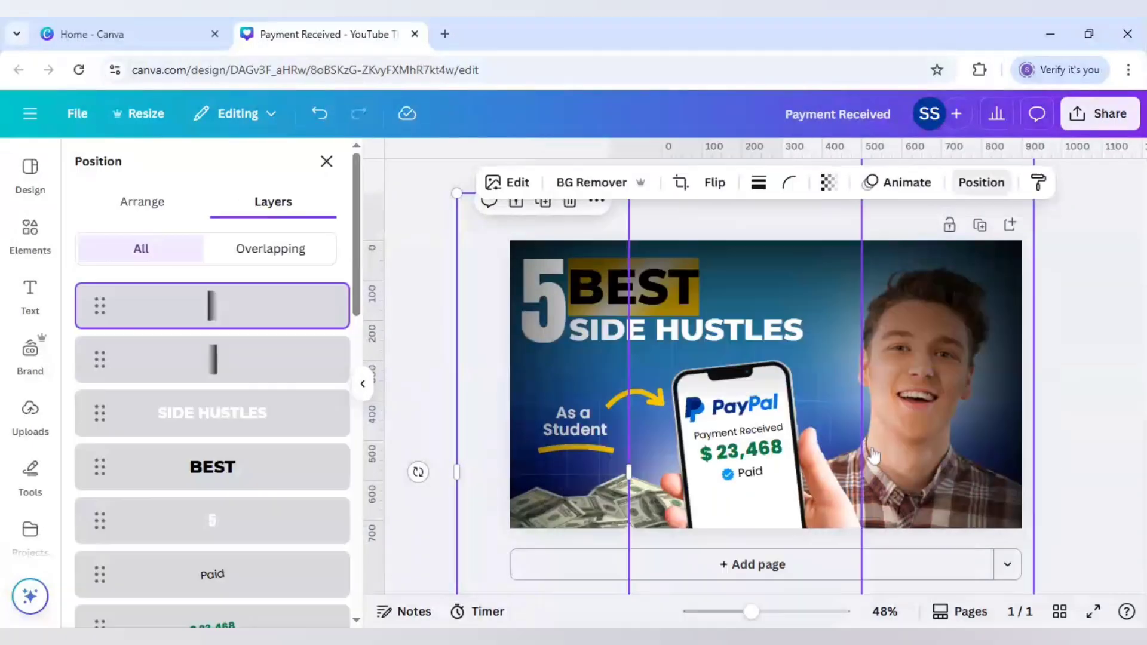
{"action": "left_click", "coordinate": [256, 360], "text": "shift"}
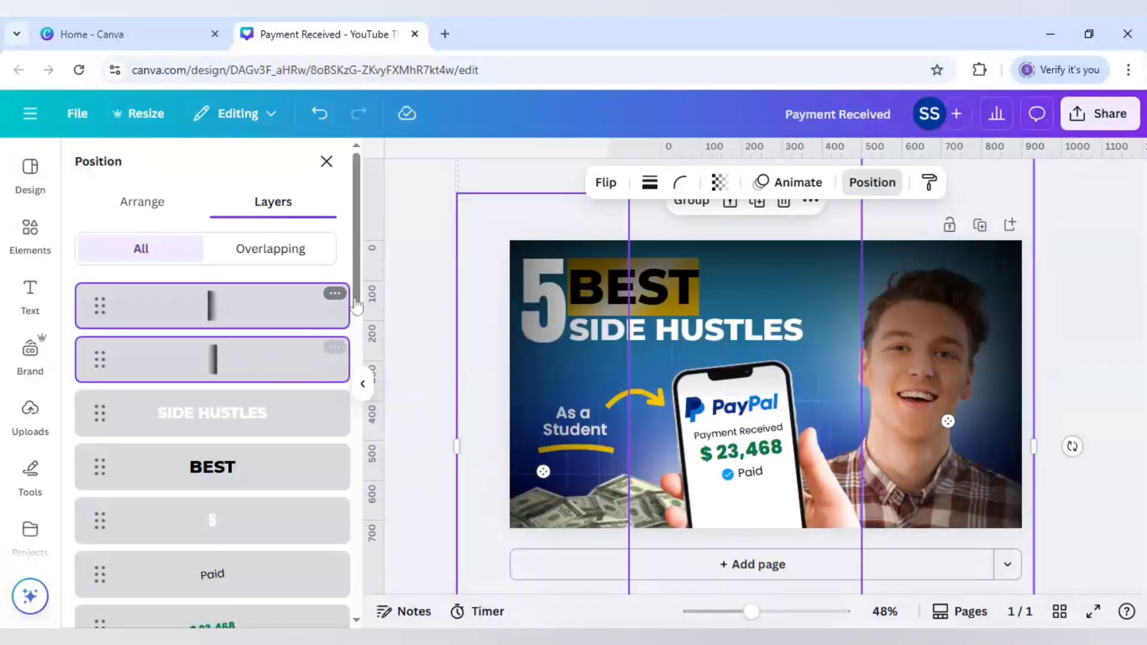
{"action": "left_click_drag", "start_coordinate": [357, 316], "coordinate": [351, 438]}
{"action": "left_click", "coordinate": [263, 357]}
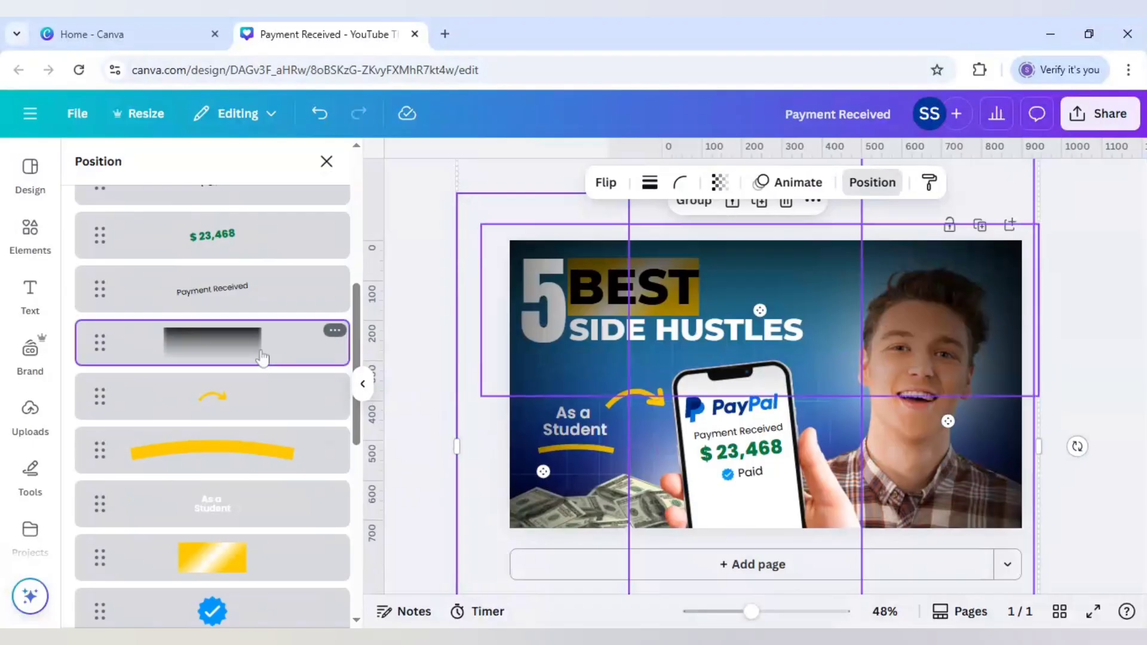
{"action": "left_click_drag", "start_coordinate": [262, 351], "coordinate": [267, 522]}
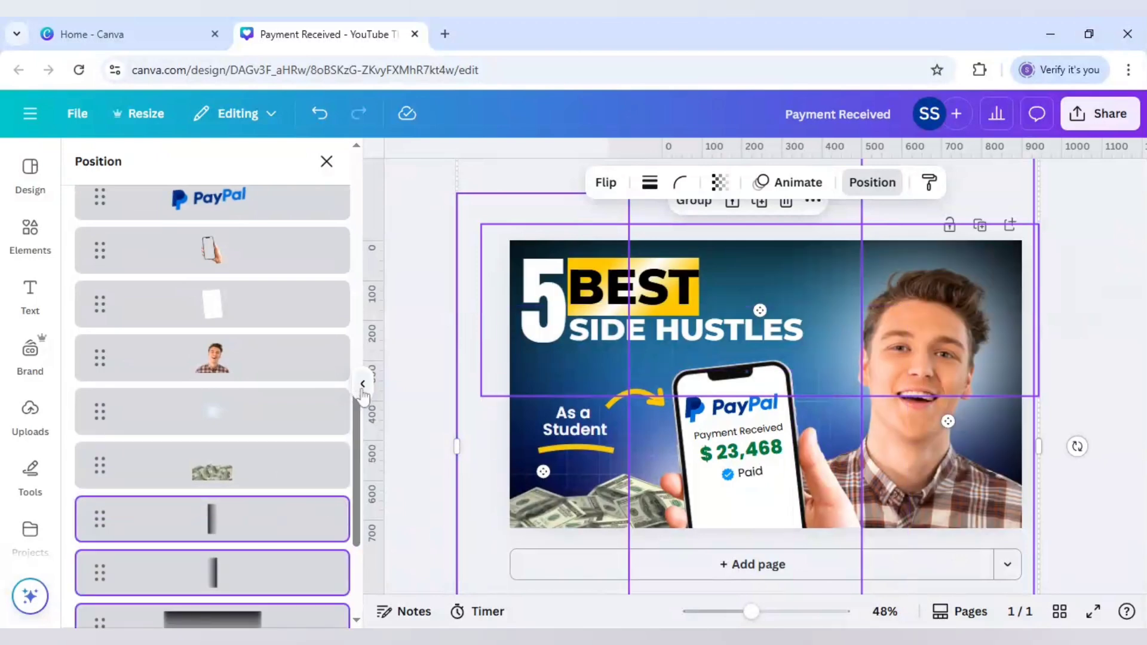
{"action": "left_click", "coordinate": [407, 382]}
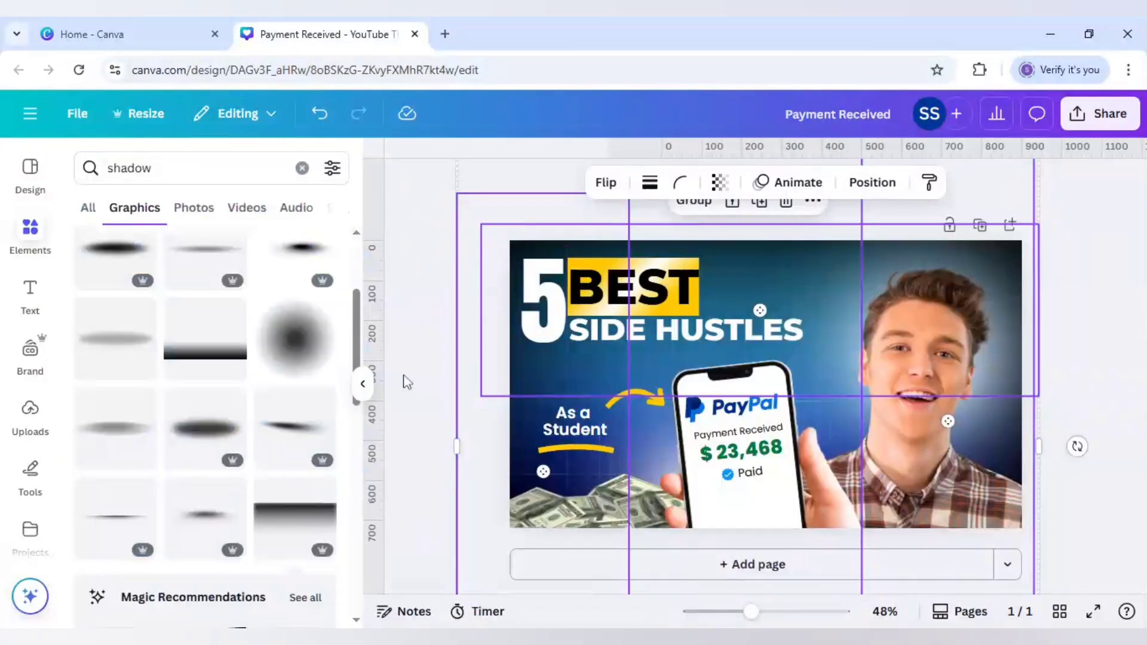
{"action": "left_click", "coordinate": [407, 382]}
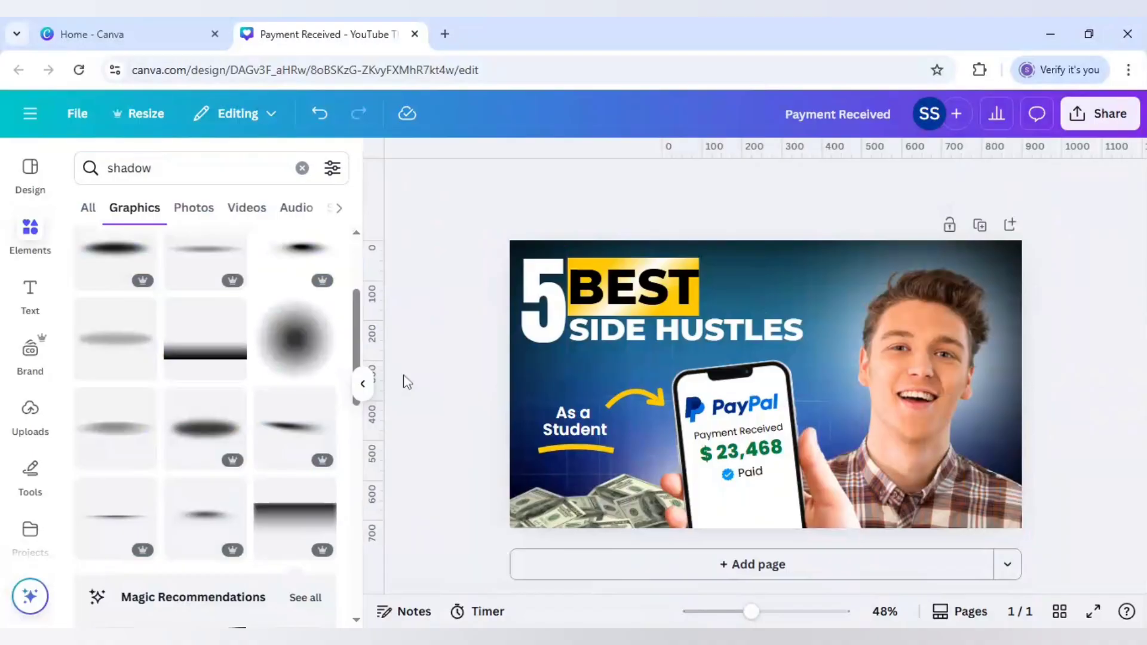
Undo the last change made to the thumbnail.
{"action": "key", "text": "ctrl+z"}
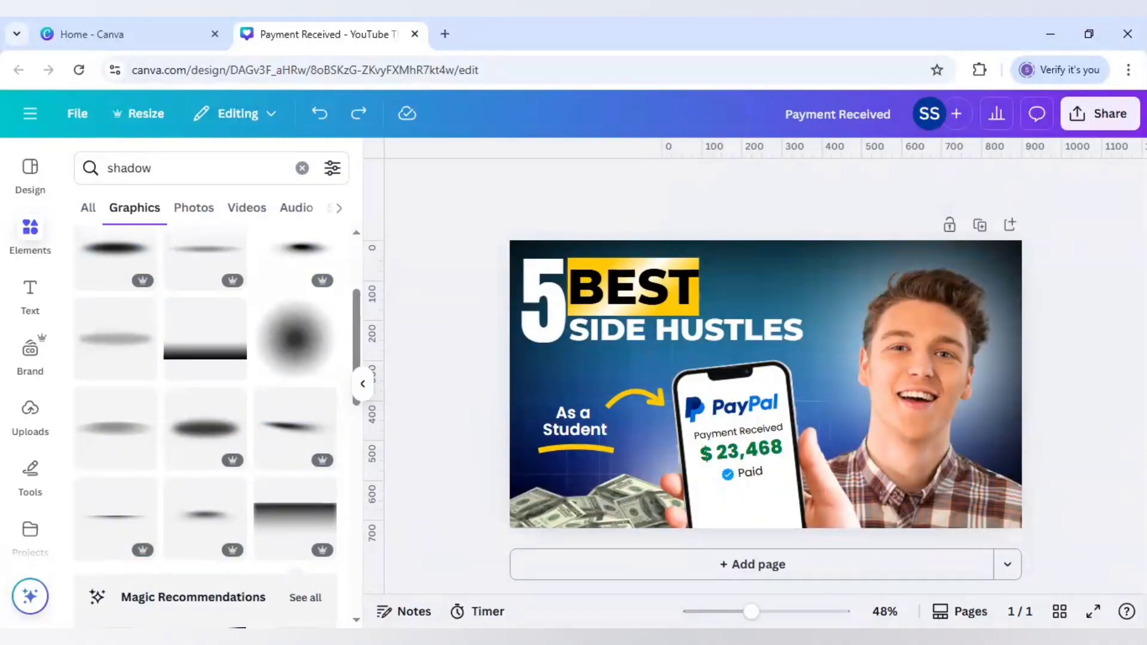